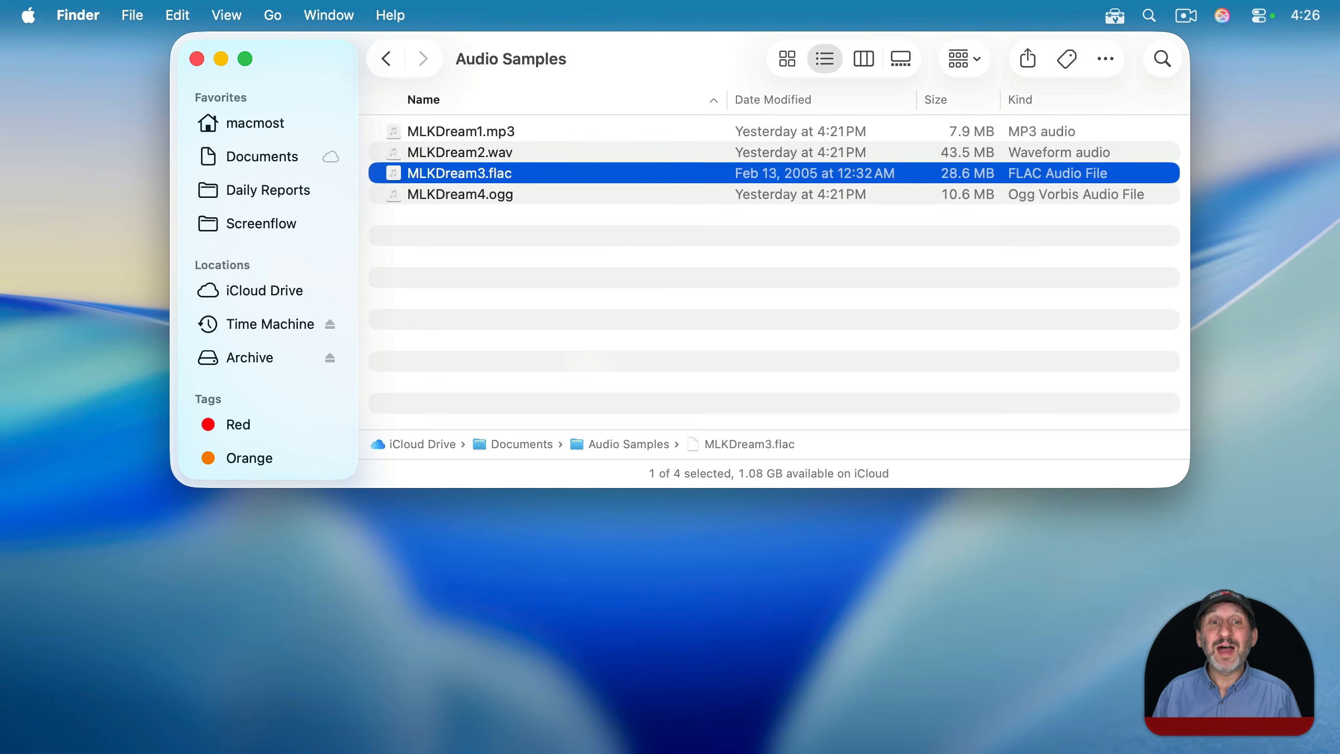
Step: Open MLKDream4.ogg from the Audio Samples folder with QuickTime Player and show its media information
{"action": "key", "text": "Down"}
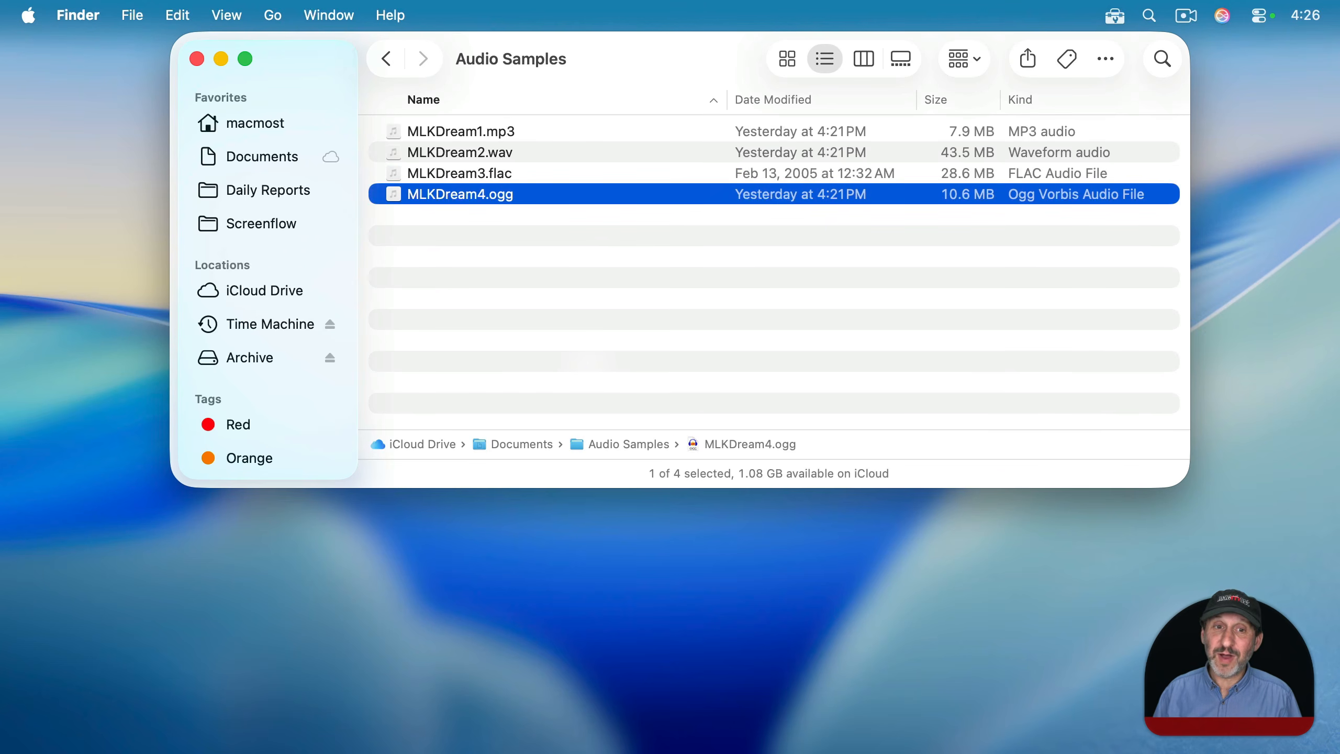
{"action": "left_click", "coordinate": [588, 367]}
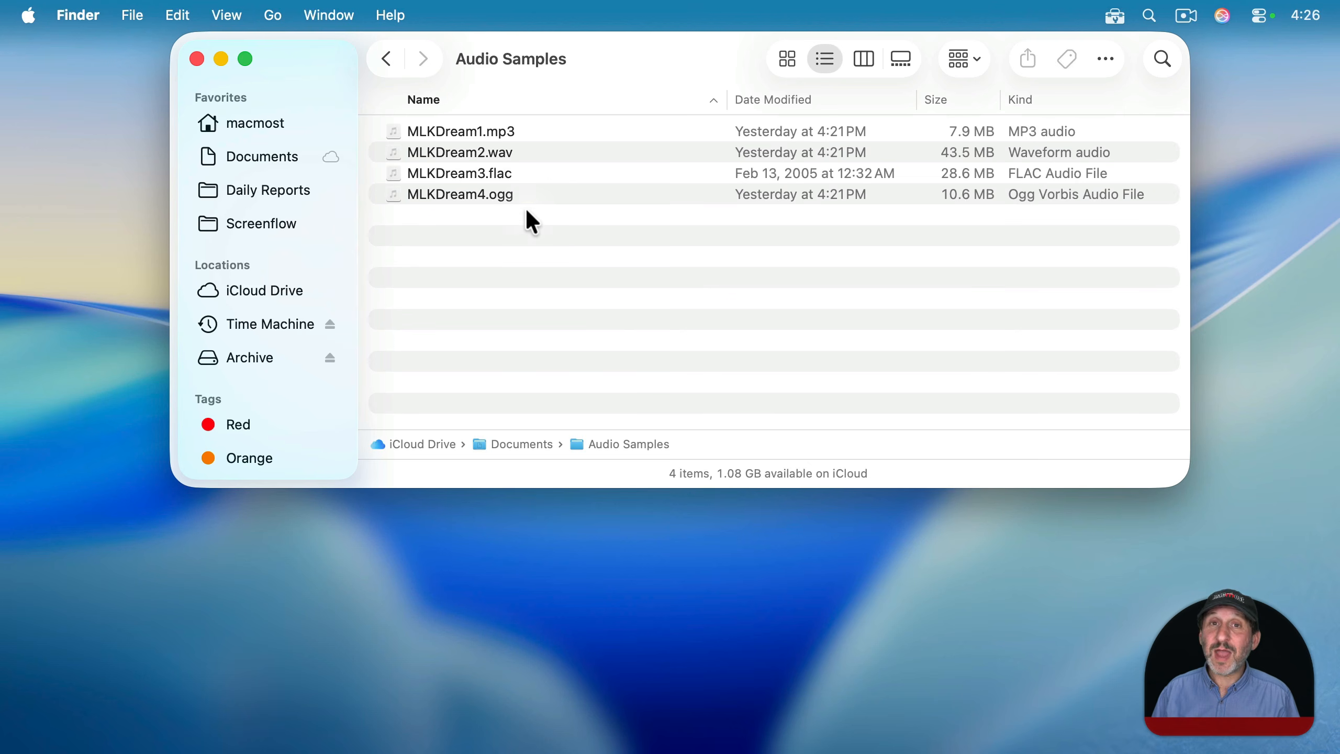
{"action": "left_click", "coordinate": [438, 195]}
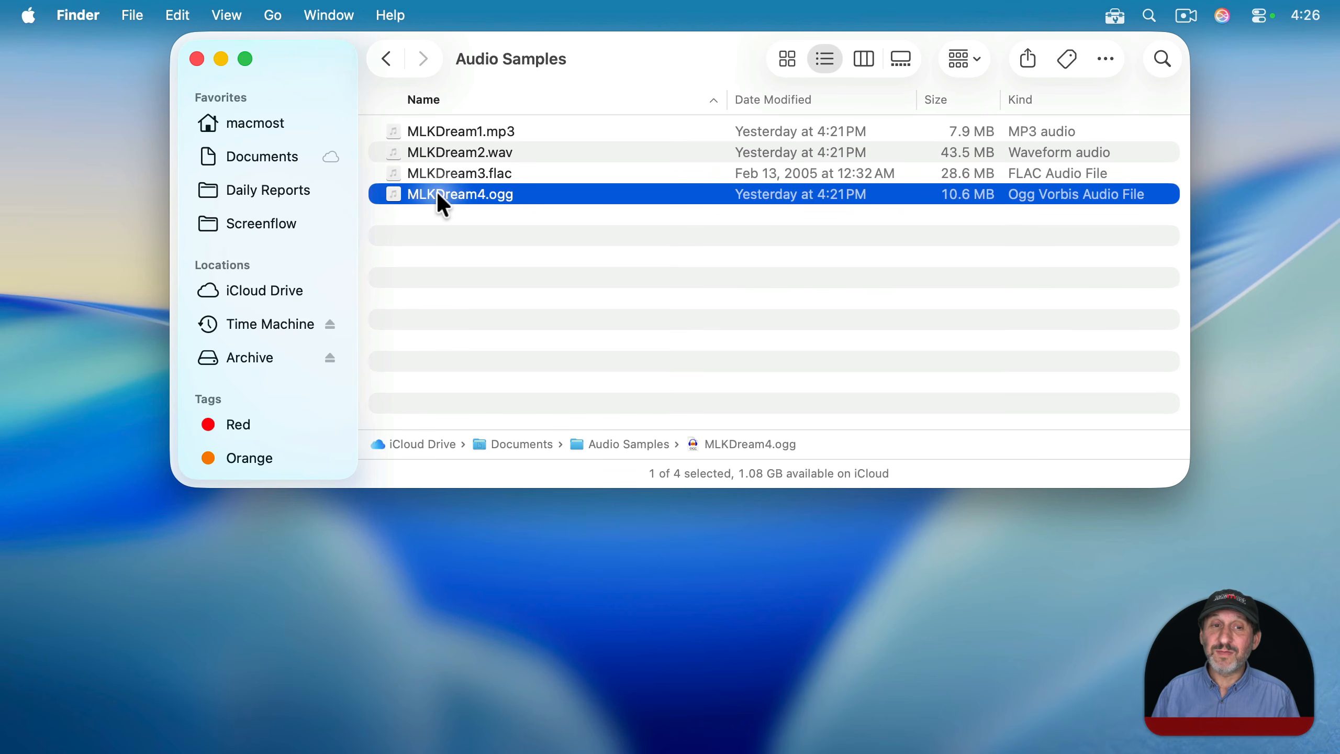
{"action": "right_click", "coordinate": [399, 199]}
{"action": "mouse_move", "coordinate": [449, 235]}
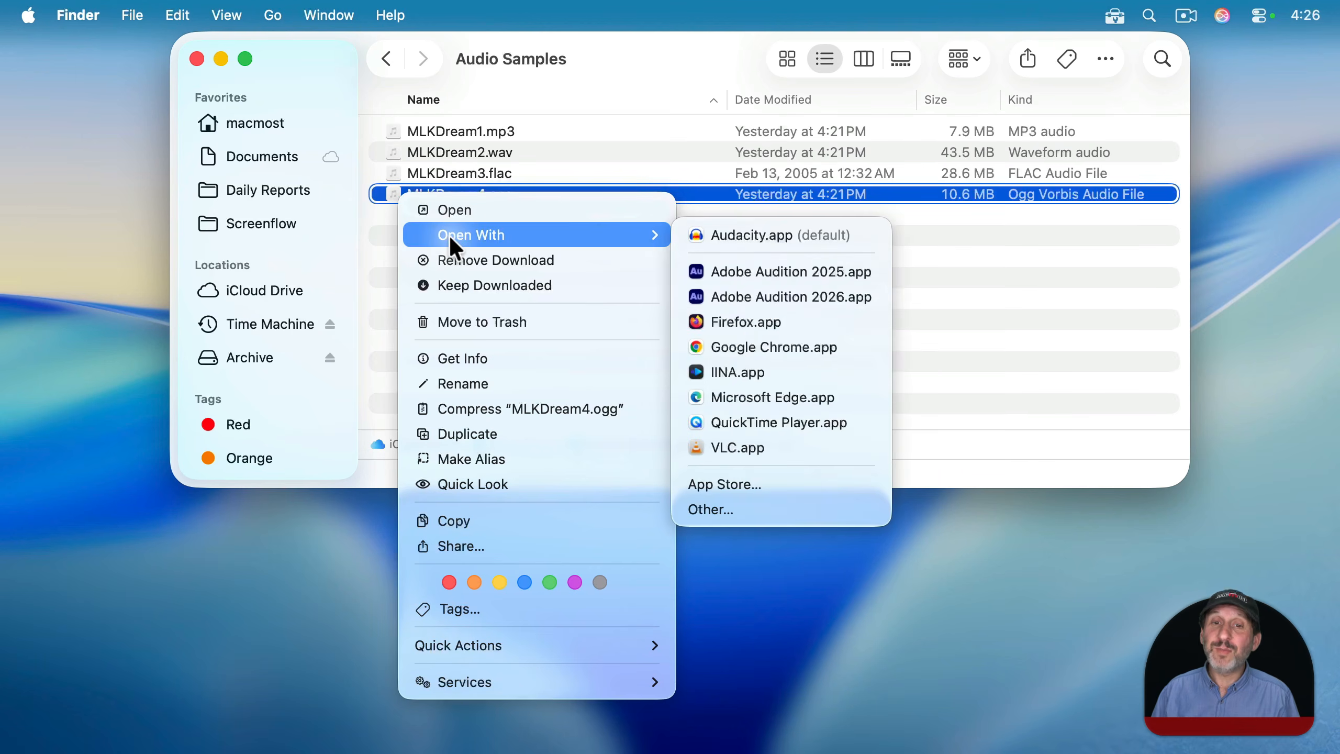
{"action": "left_click", "coordinate": [746, 423]}
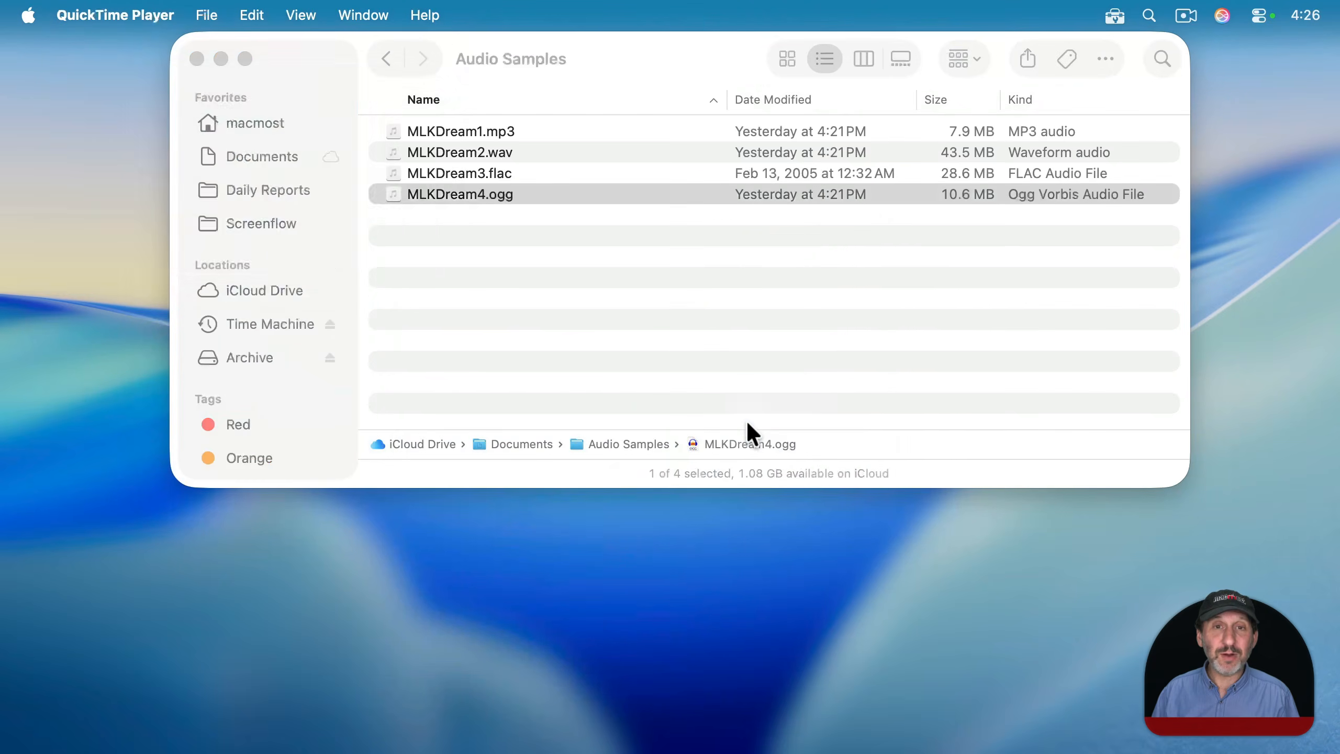
{"action": "key", "text": "super+i"}
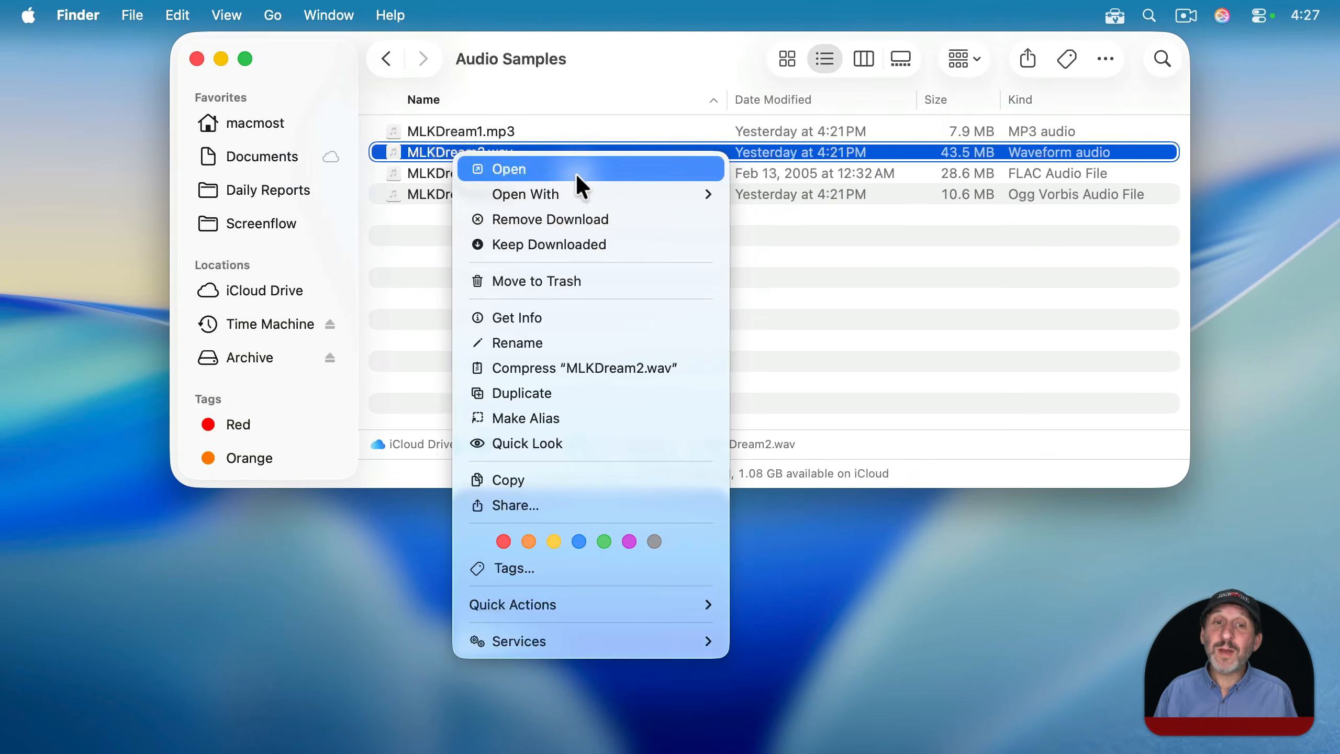
Step: Open MLKDream2.wav with QuickTime Player instead of its default app and show its media information
{"action": "mouse_move", "coordinate": [597, 193]}
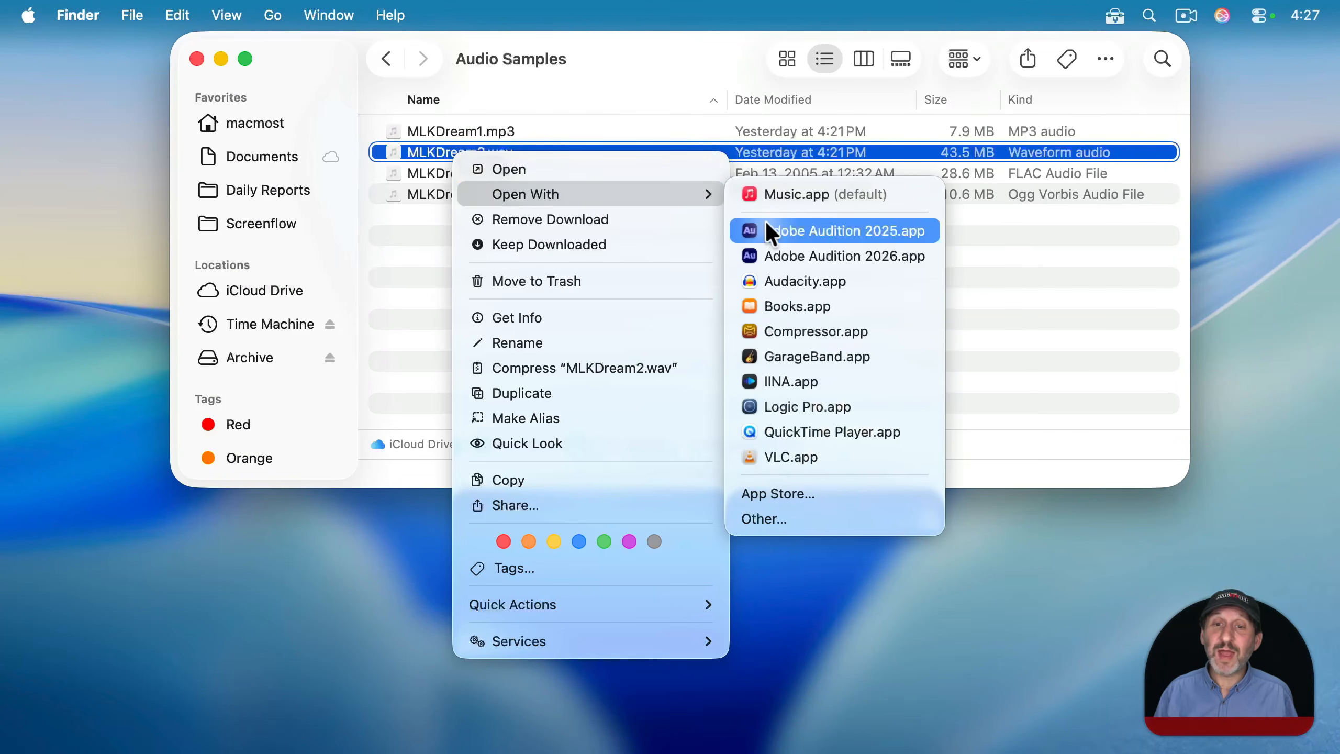
{"action": "left_click", "coordinate": [790, 430]}
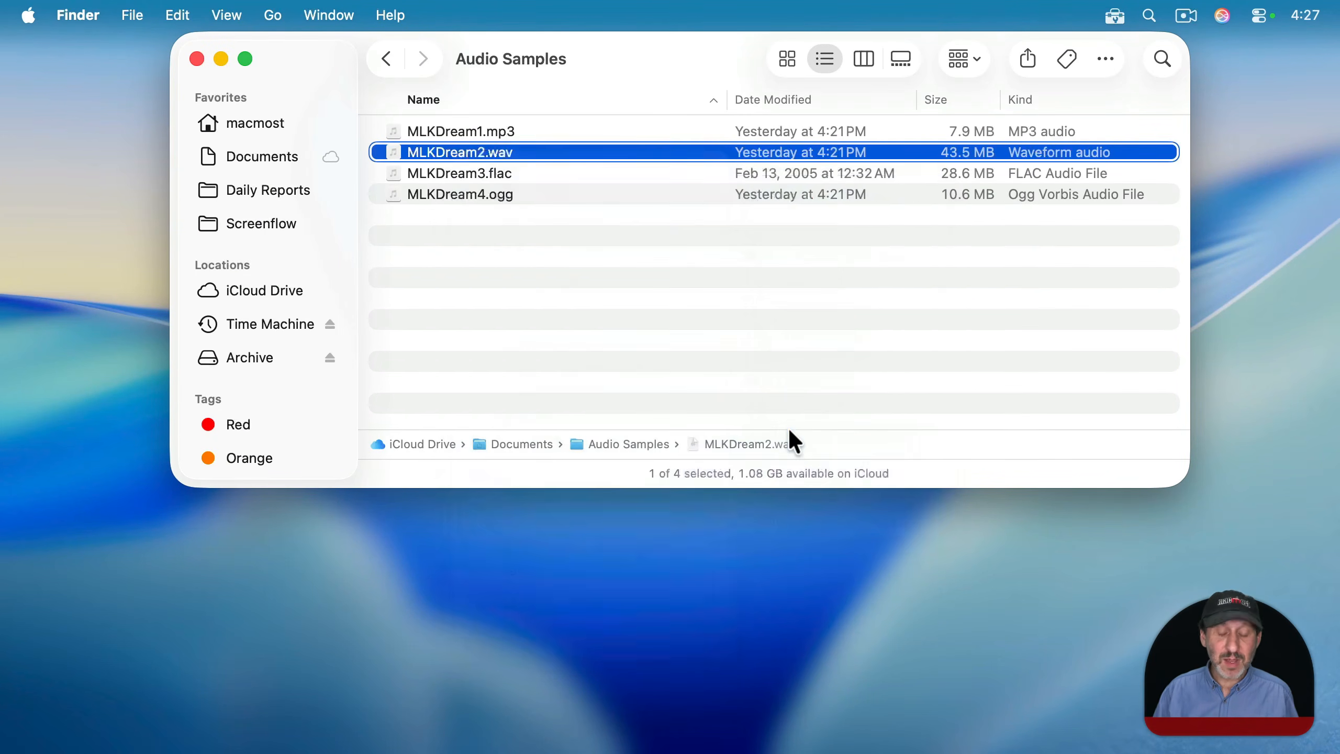
{"action": "key", "text": "super+i"}
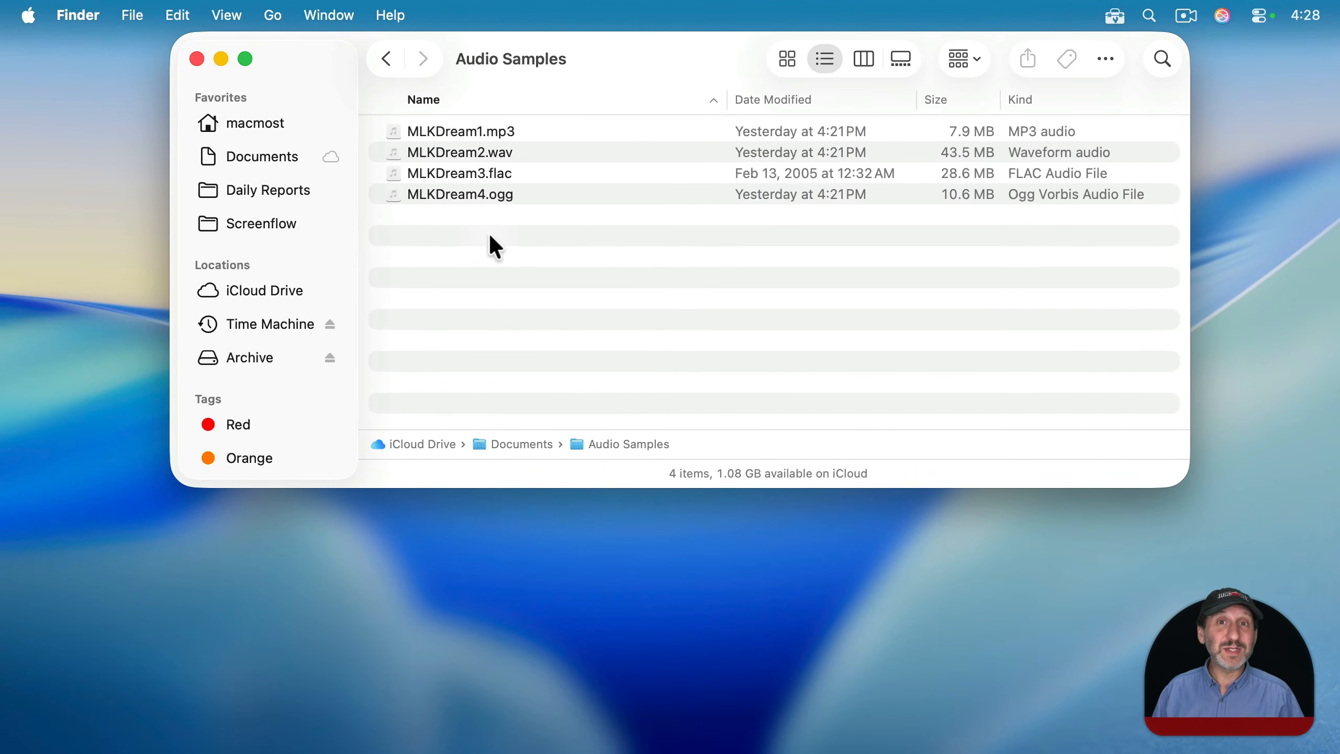
Step: Open MLKDream1.mp3 in QuickTime Player, move the playhead to about 04:54 and play the audio
{"action": "mouse_move", "coordinate": [345, 750]}
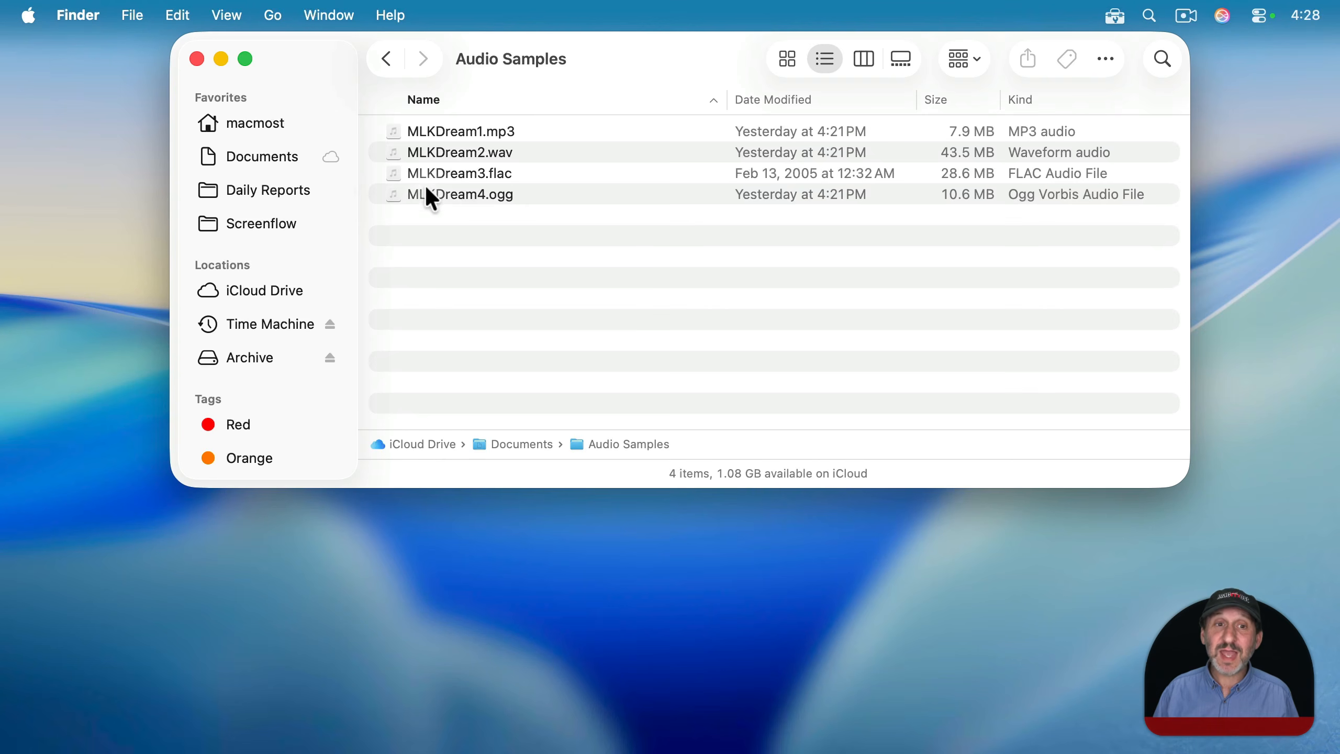
{"action": "left_click_drag", "start_coordinate": [457, 133], "coordinate": [311, 717]}
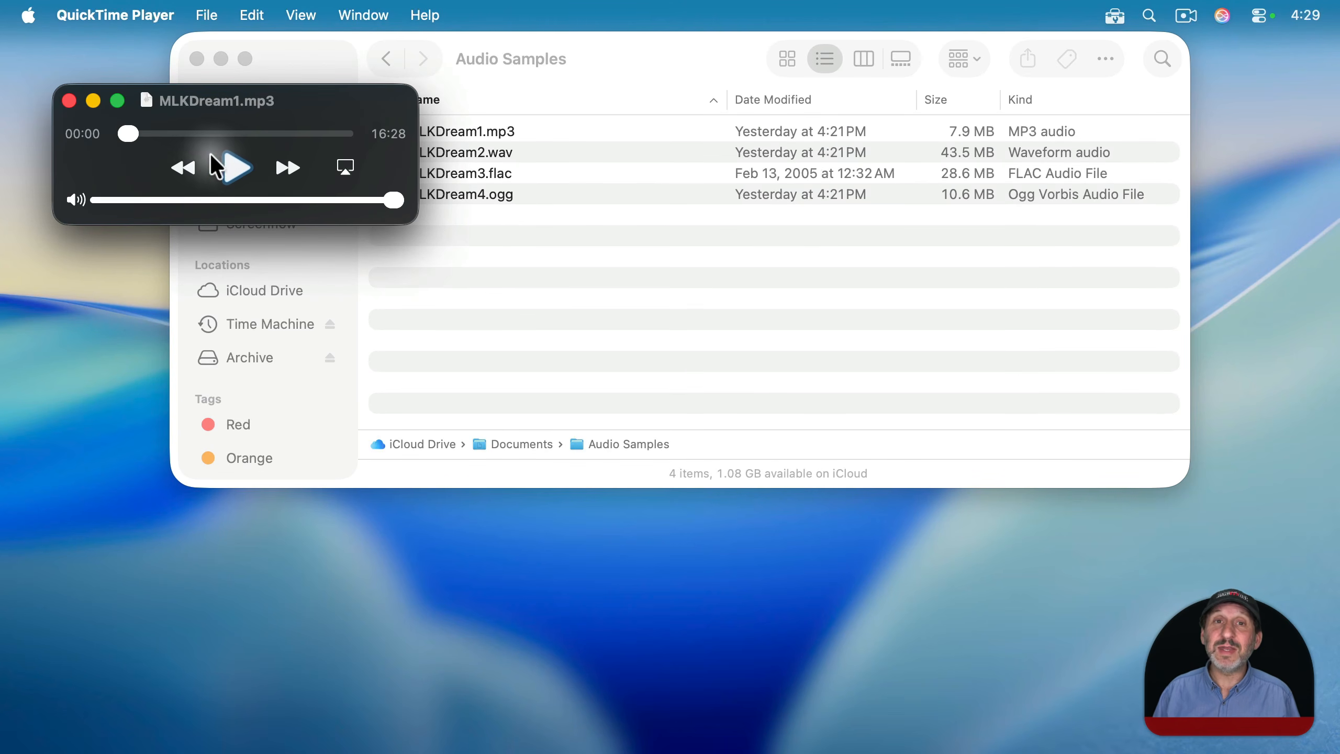
{"action": "left_click_drag", "start_coordinate": [127, 131], "coordinate": [193, 132]}
{"action": "left_click", "coordinate": [236, 165]}
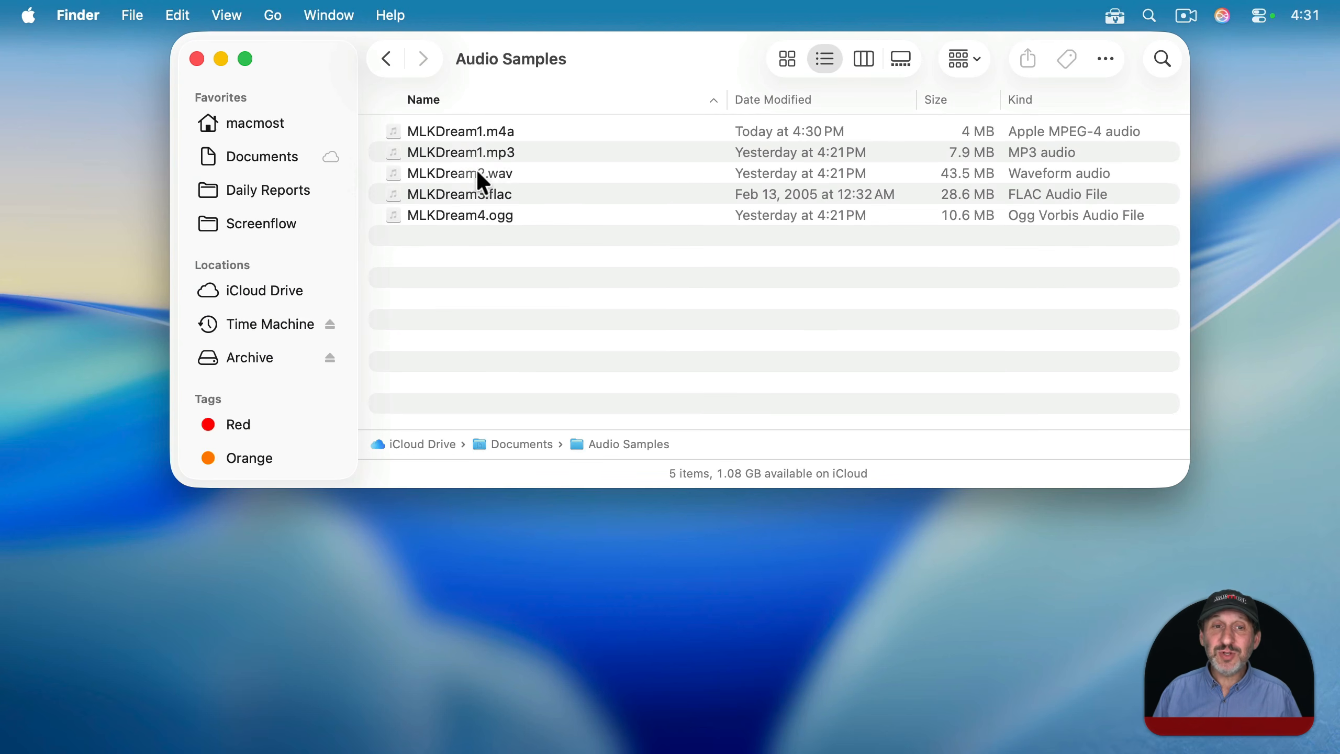
Step: Preview MLKDream1.mp3, MLKDream2.wav, MLKDream3.flac and MLKDream4.ogg one after another with Quick Look
{"action": "left_click", "coordinate": [443, 152]}
{"action": "key", "text": "space"}
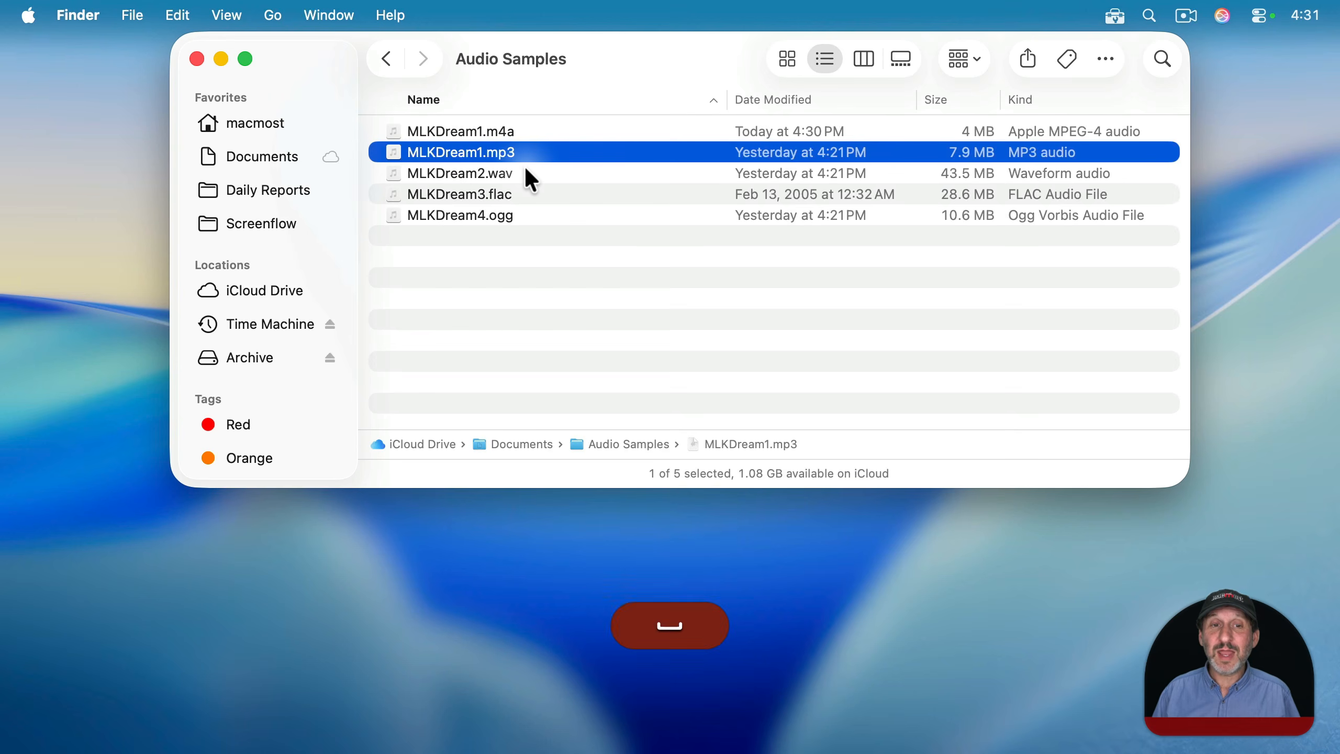
{"action": "key", "text": "space"}
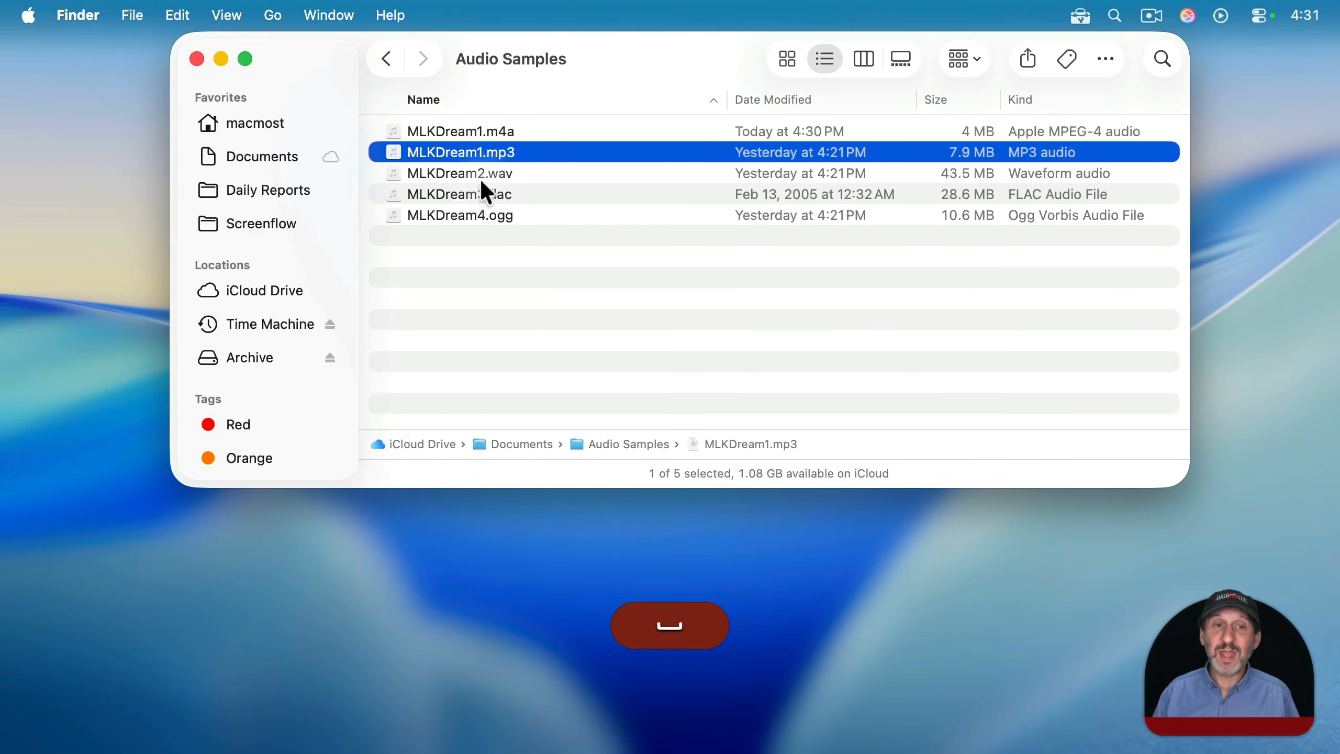
{"action": "left_click", "coordinate": [470, 176]}
{"action": "key", "text": "space"}
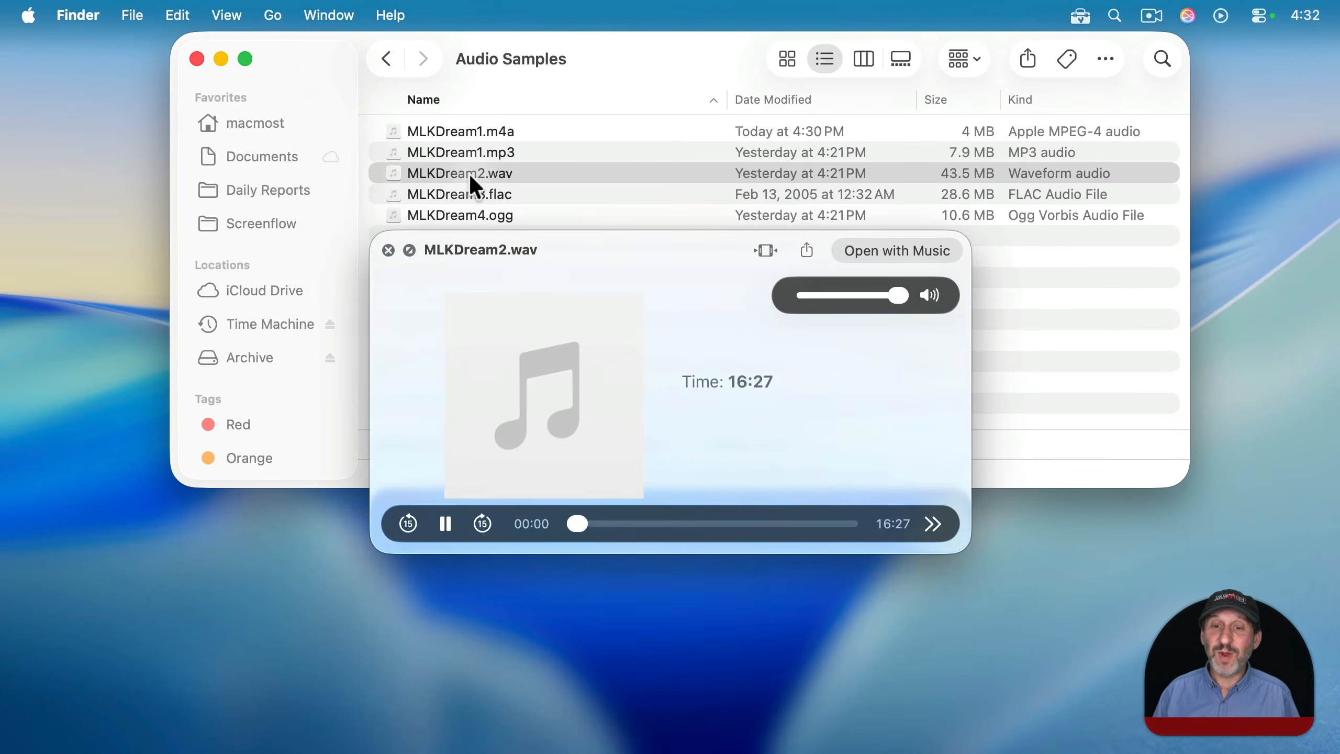
{"action": "key", "text": "space"}
{"action": "left_click", "coordinate": [443, 193]}
{"action": "key", "text": "space"}
{"action": "key", "text": "space"}
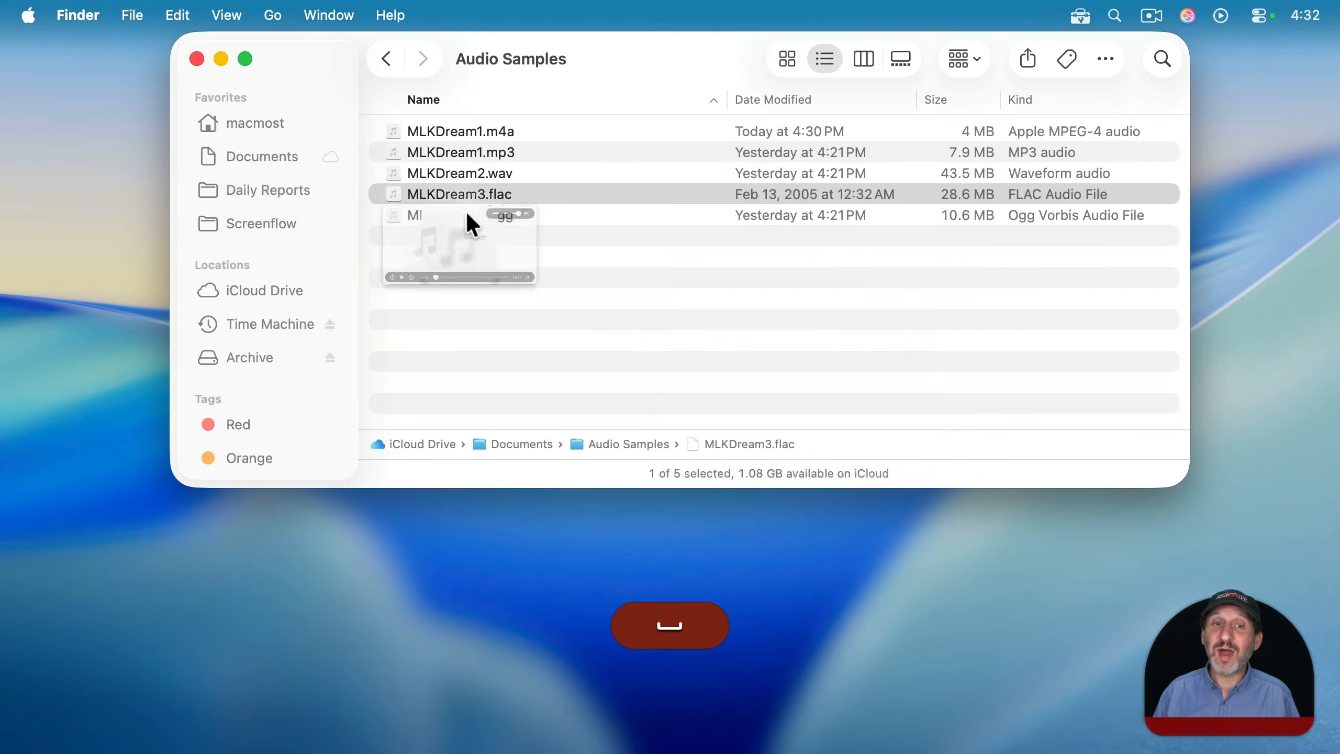
{"action": "left_click", "coordinate": [448, 217]}
{"action": "key", "text": "space"}
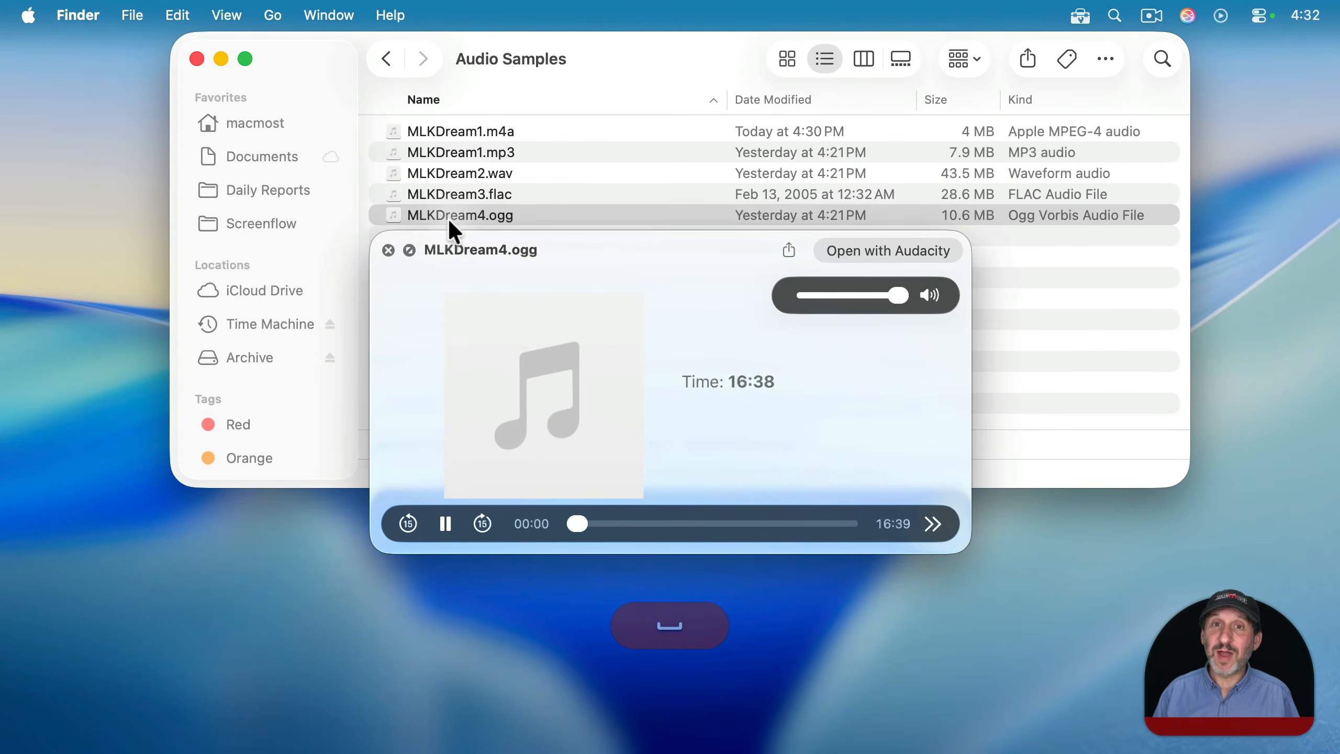
{"action": "key", "text": "space"}
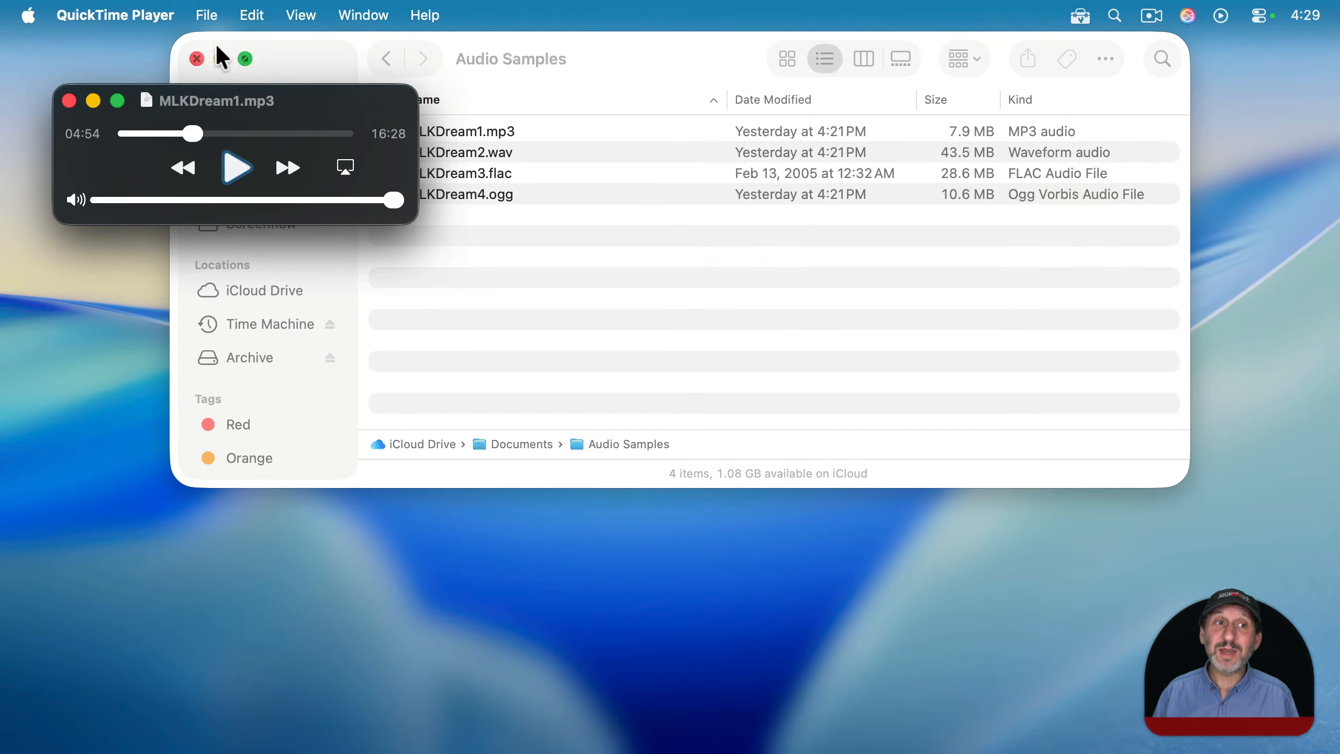
Step: Export MLKDream1.mp3 from QuickTime Player as audio only, saving it as MLKDream1.m4a in the Audio Samples folder
{"action": "left_click", "coordinate": [211, 15]}
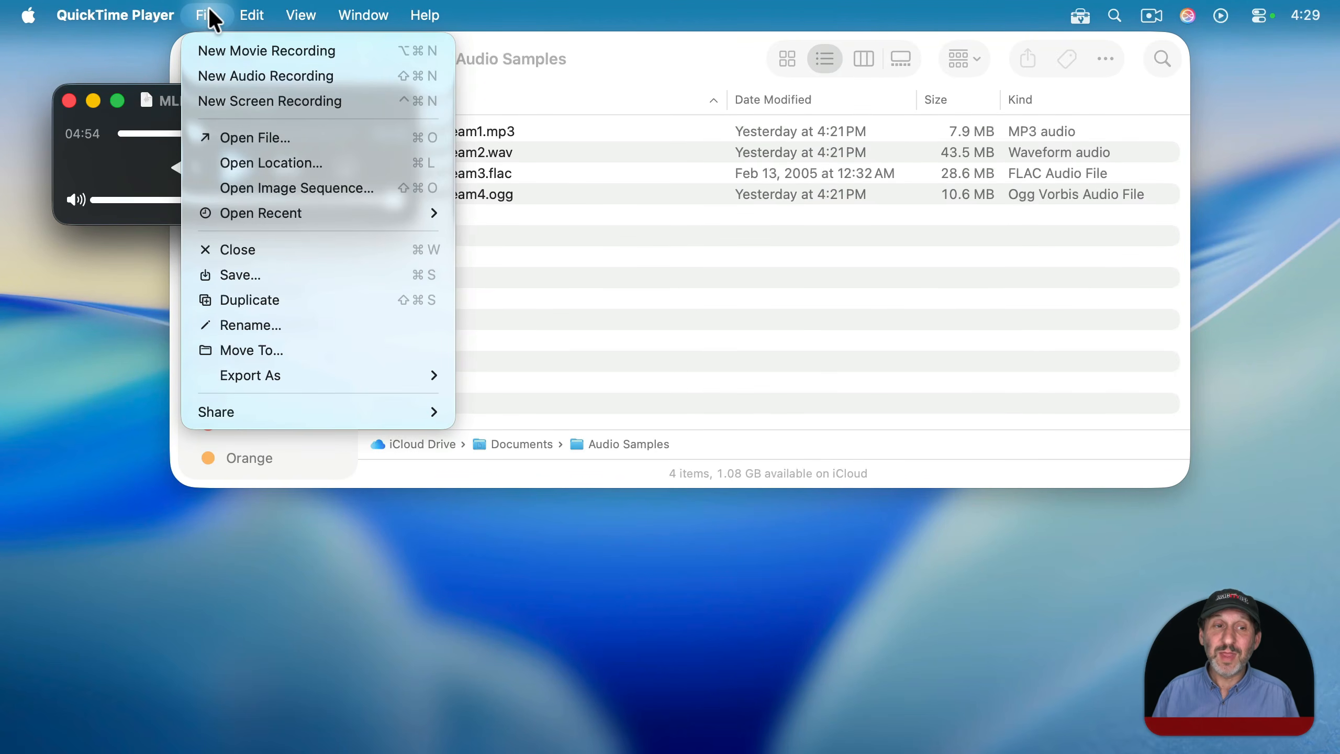
{"action": "mouse_move", "coordinate": [285, 375]}
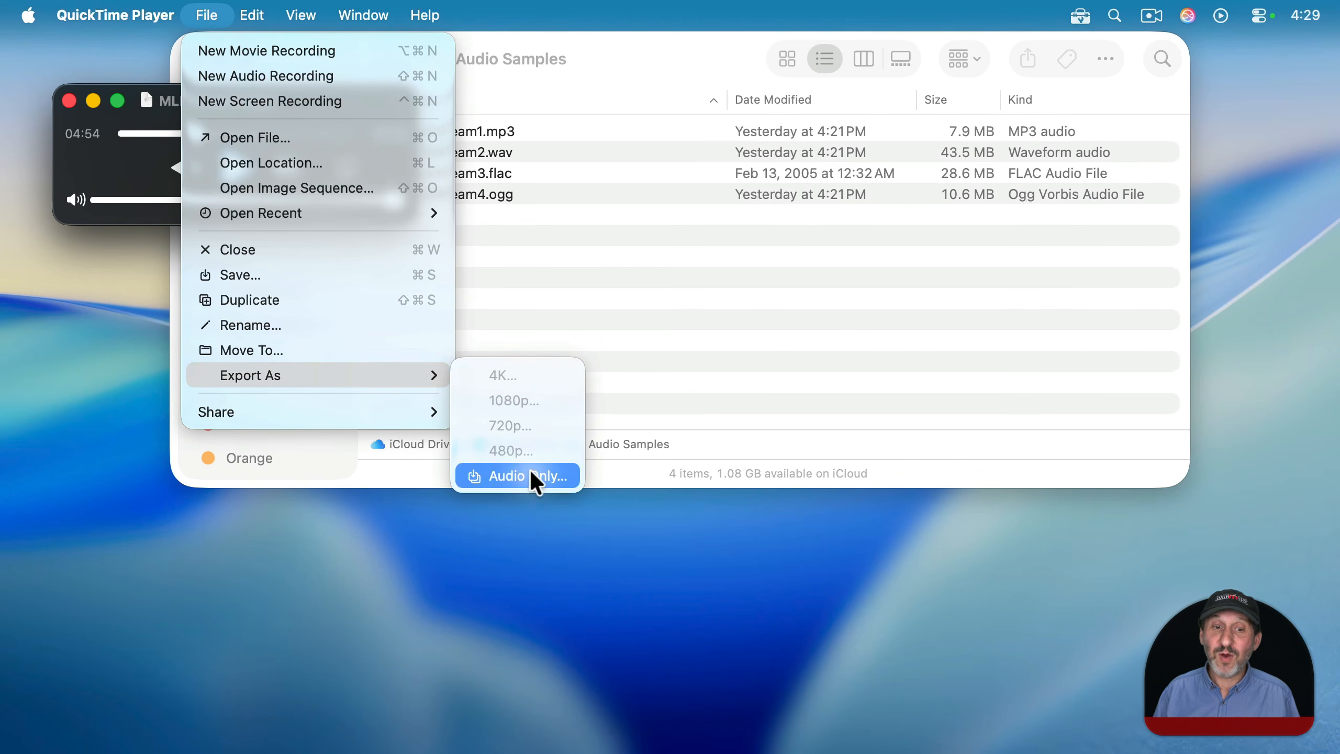
{"action": "left_click", "coordinate": [509, 477]}
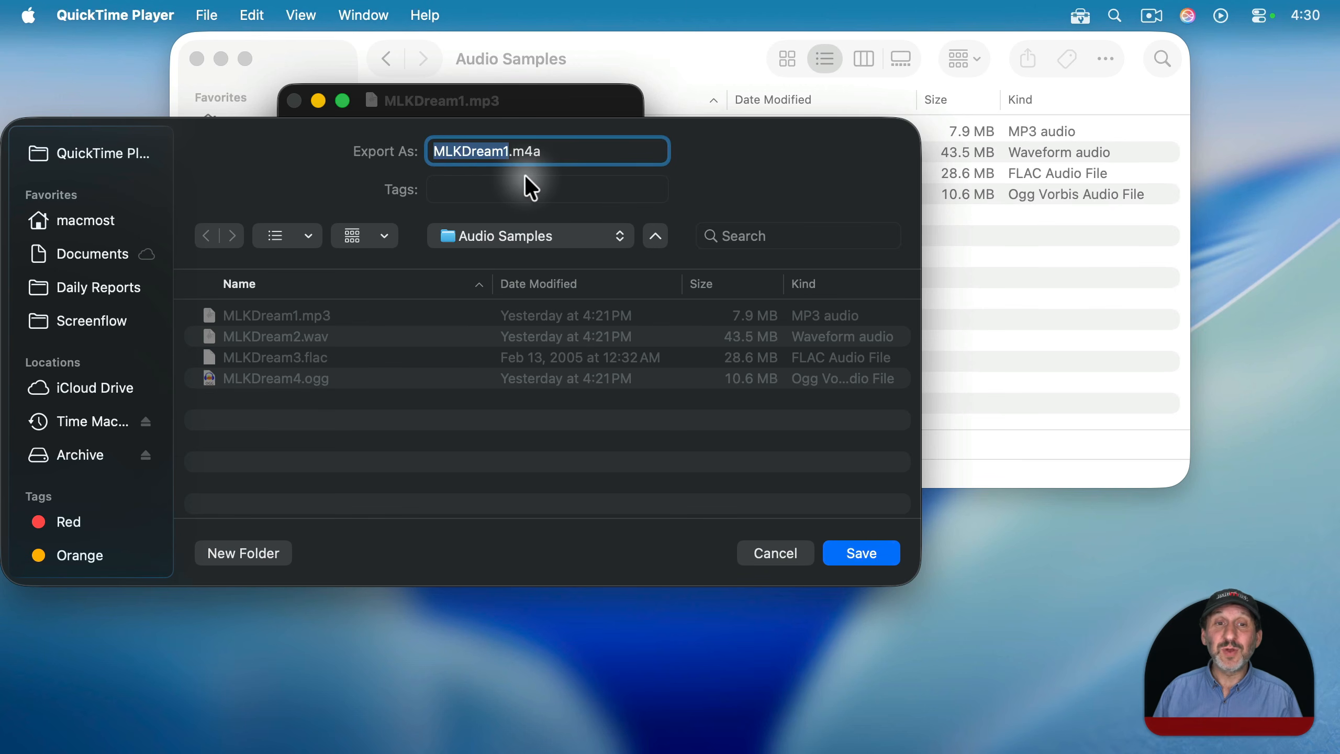
{"action": "left_click", "coordinate": [853, 554]}
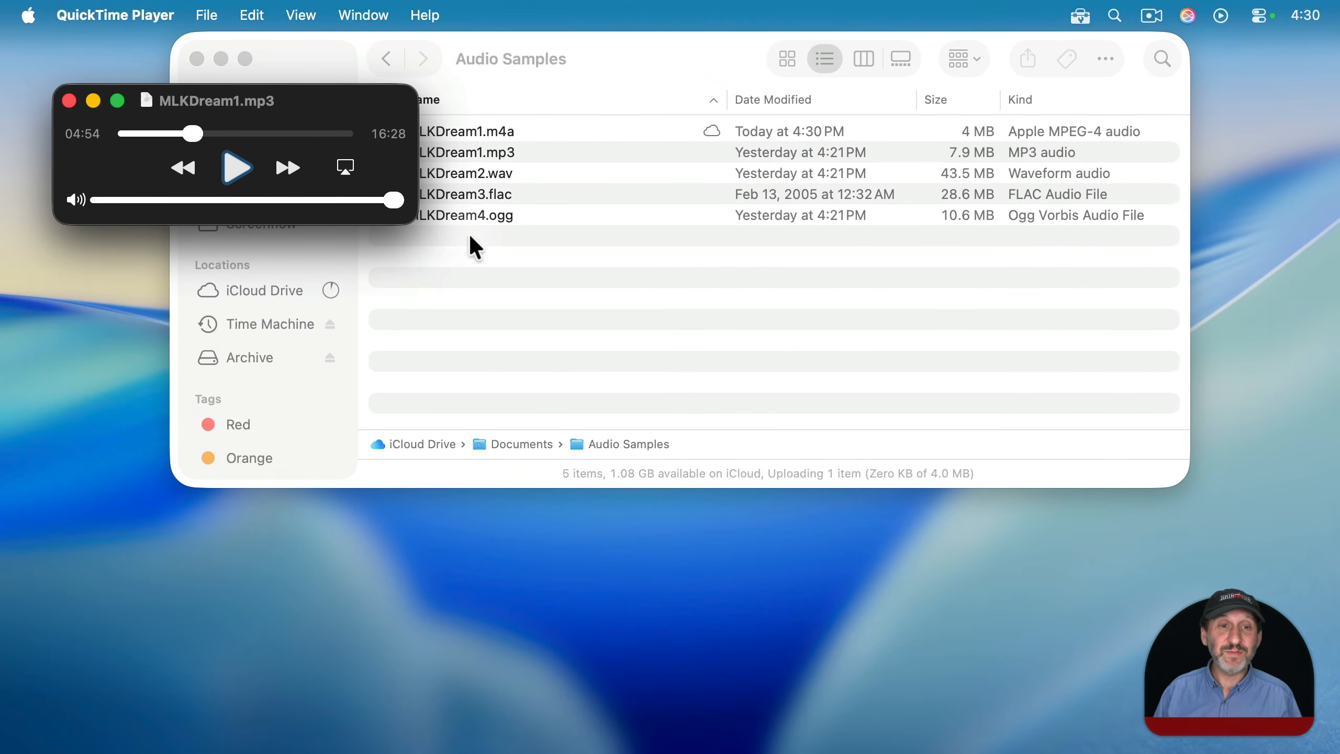
Step: Open the exported MLKDream1.m4a in QuickTime Player and show its media information
{"action": "left_click", "coordinate": [472, 237]}
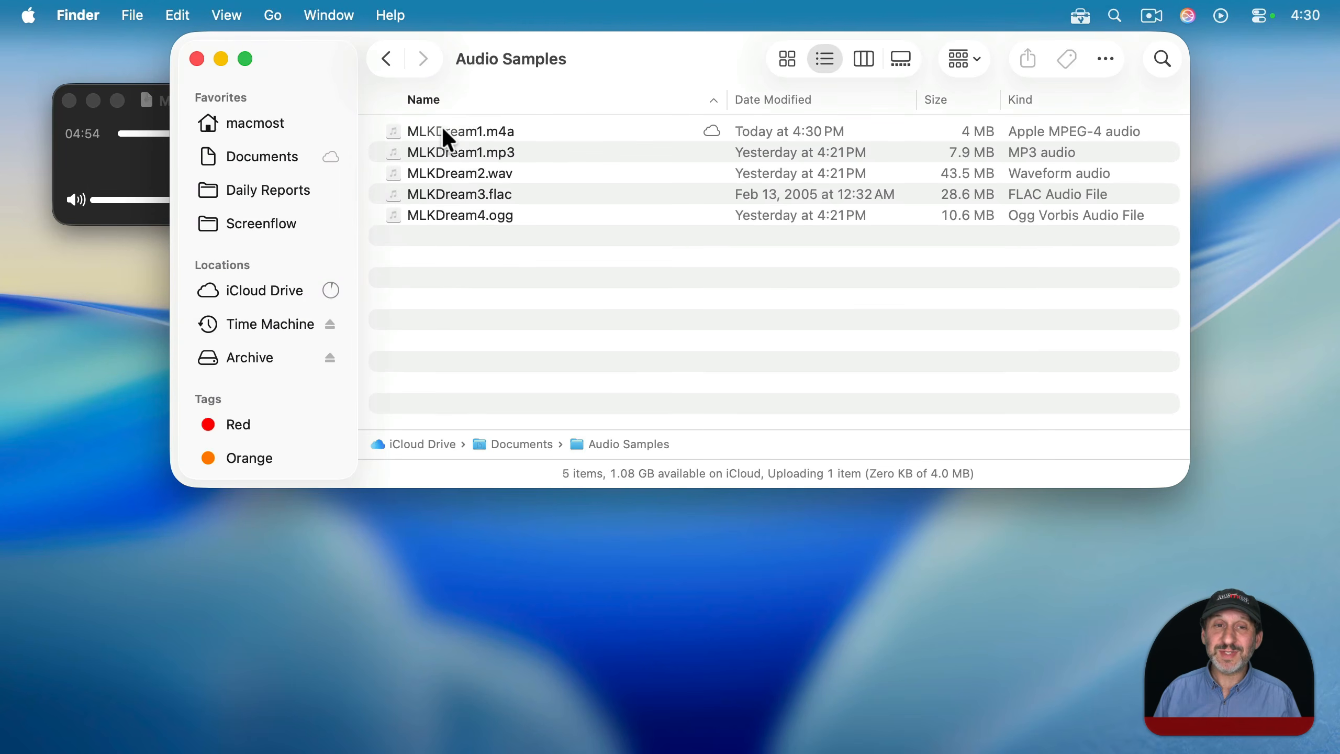
{"action": "left_click", "coordinate": [452, 139]}
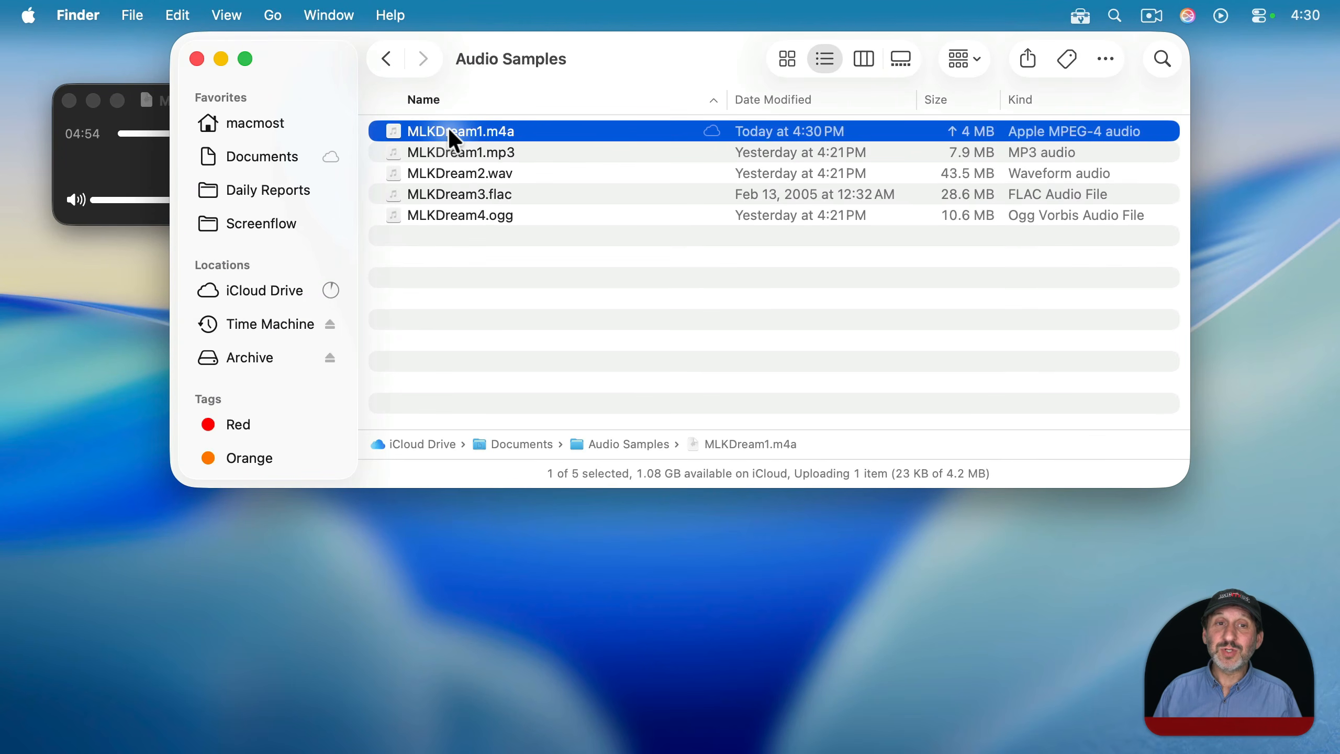
{"action": "left_click_drag", "start_coordinate": [453, 139], "coordinate": [304, 723]}
{"action": "key", "text": "super+i"}
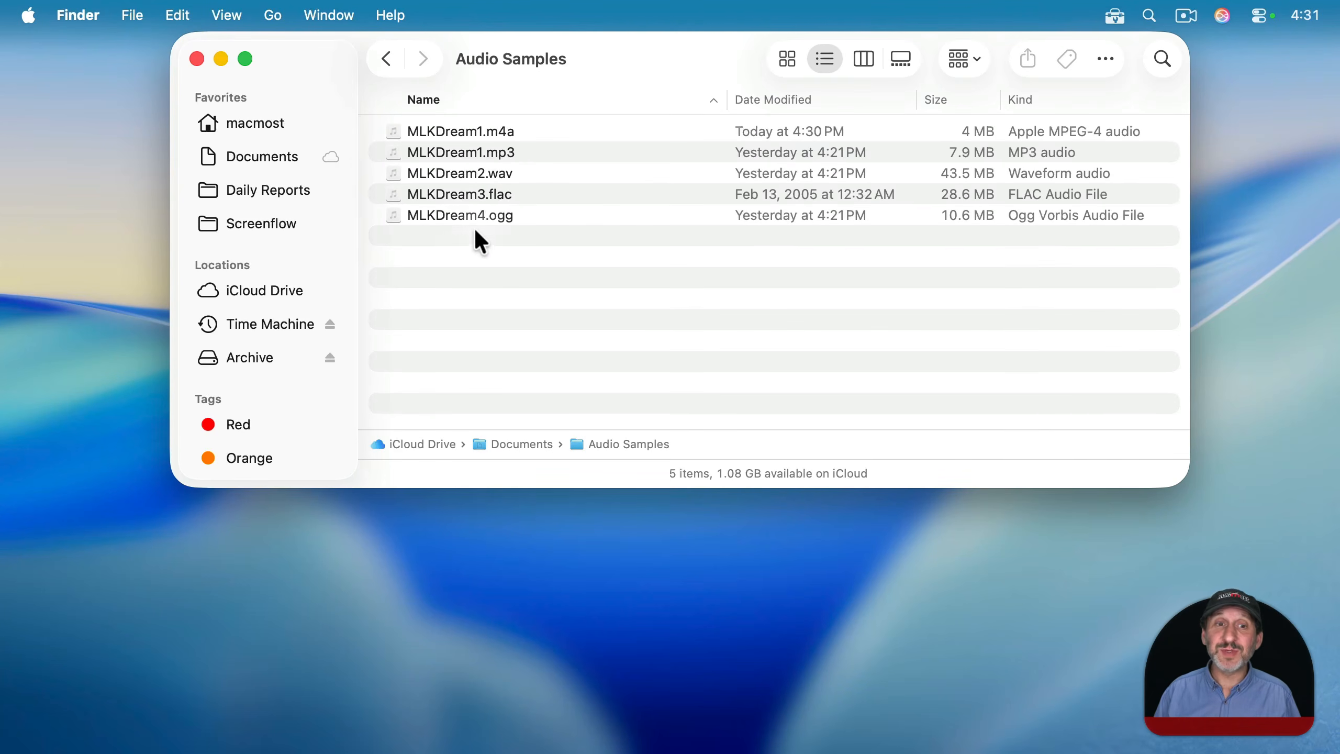
Step: Open MLKDream3.flac in QuickTime Player and start an audio-only export
{"action": "left_click_drag", "start_coordinate": [475, 195], "coordinate": [303, 722]}
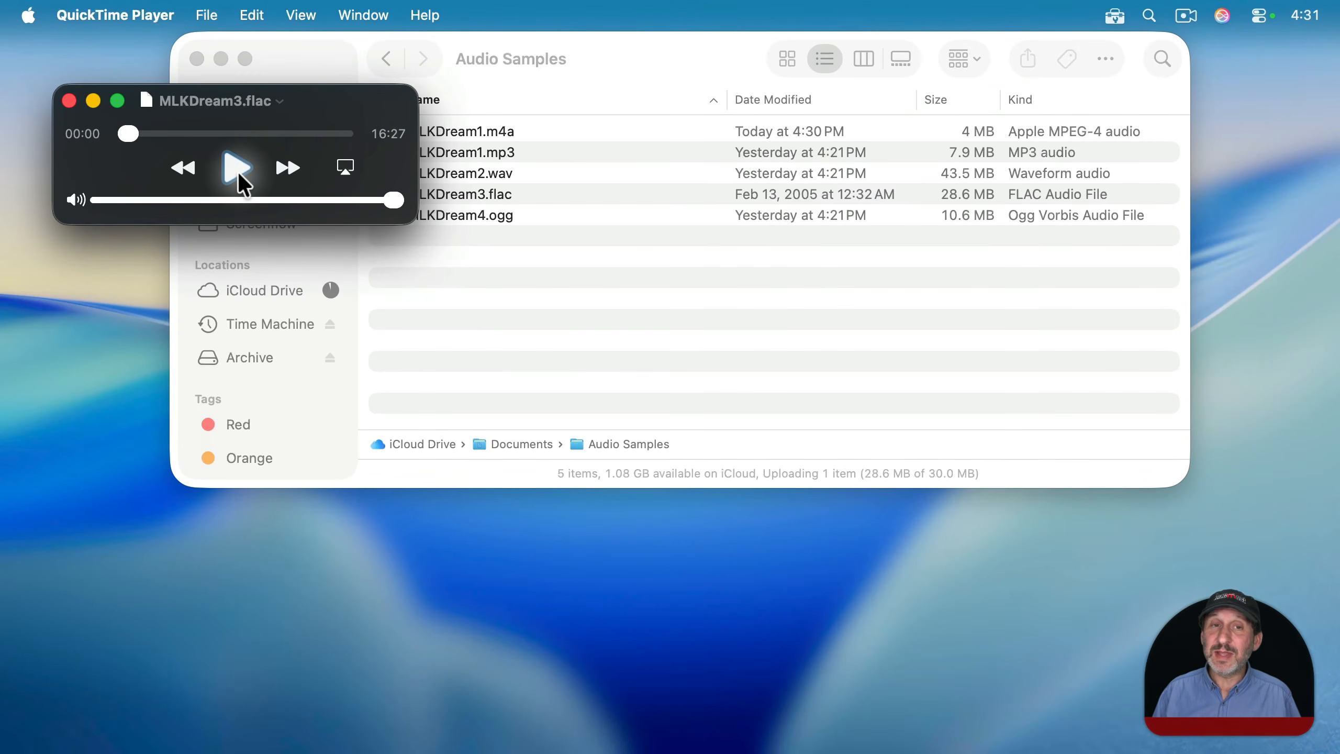
{"action": "left_click", "coordinate": [208, 16]}
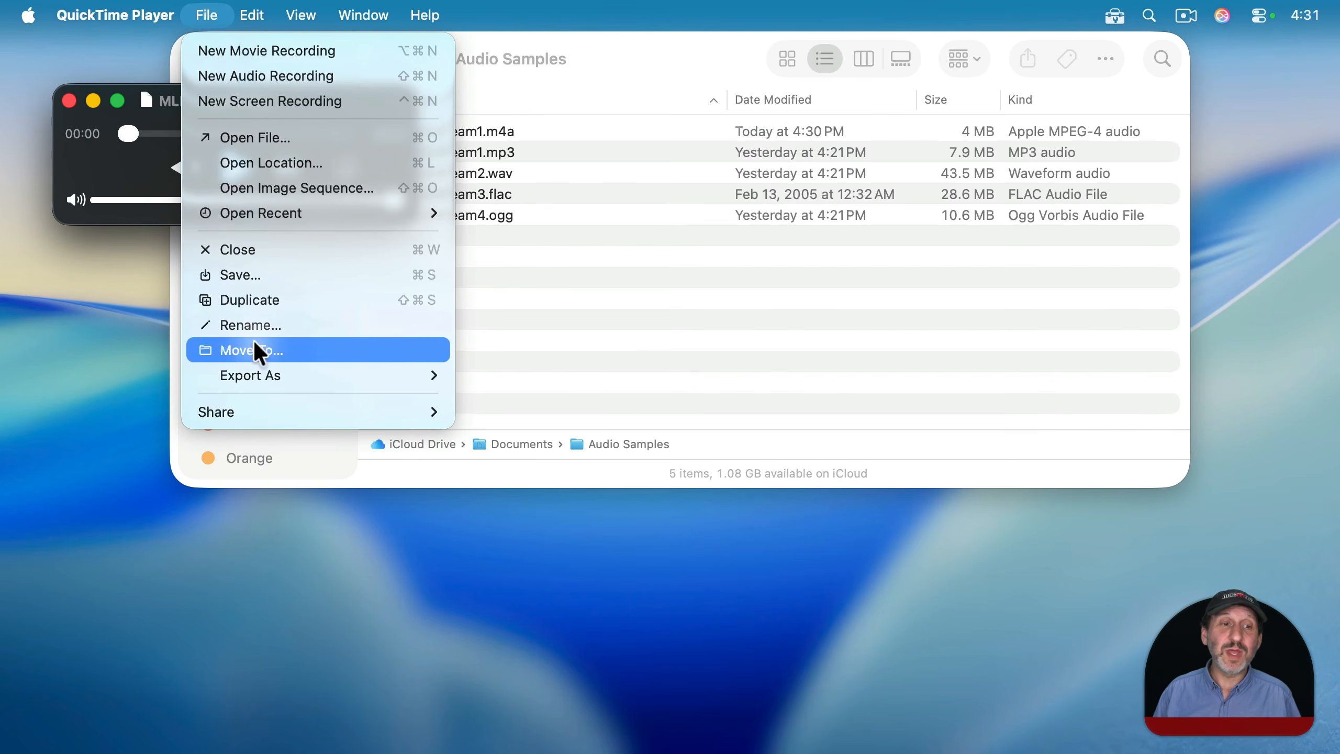
{"action": "mouse_move", "coordinate": [251, 375]}
{"action": "left_click", "coordinate": [498, 467]}
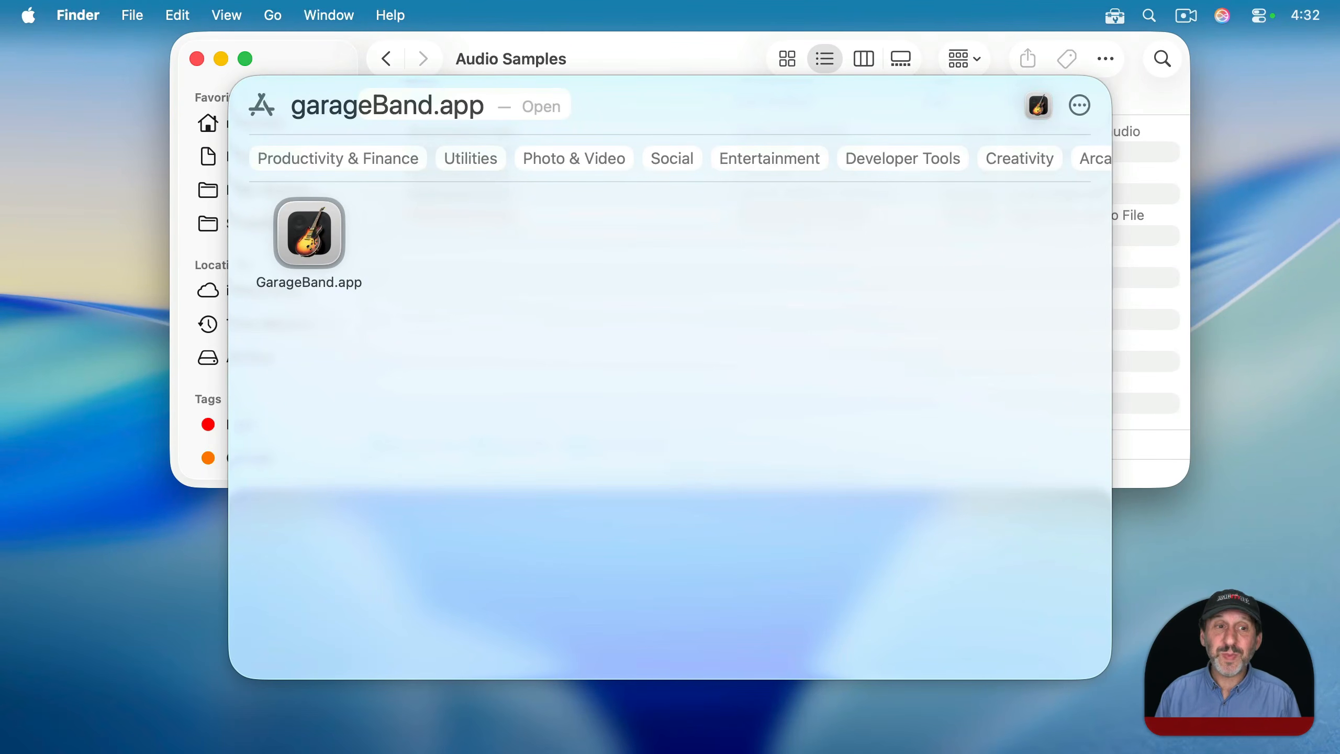
Step: Switch to GarageBand, create an empty project with a Mic or Line audio track, and arrange its window below the Audio Samples folder
{"action": "key", "text": "Return"}
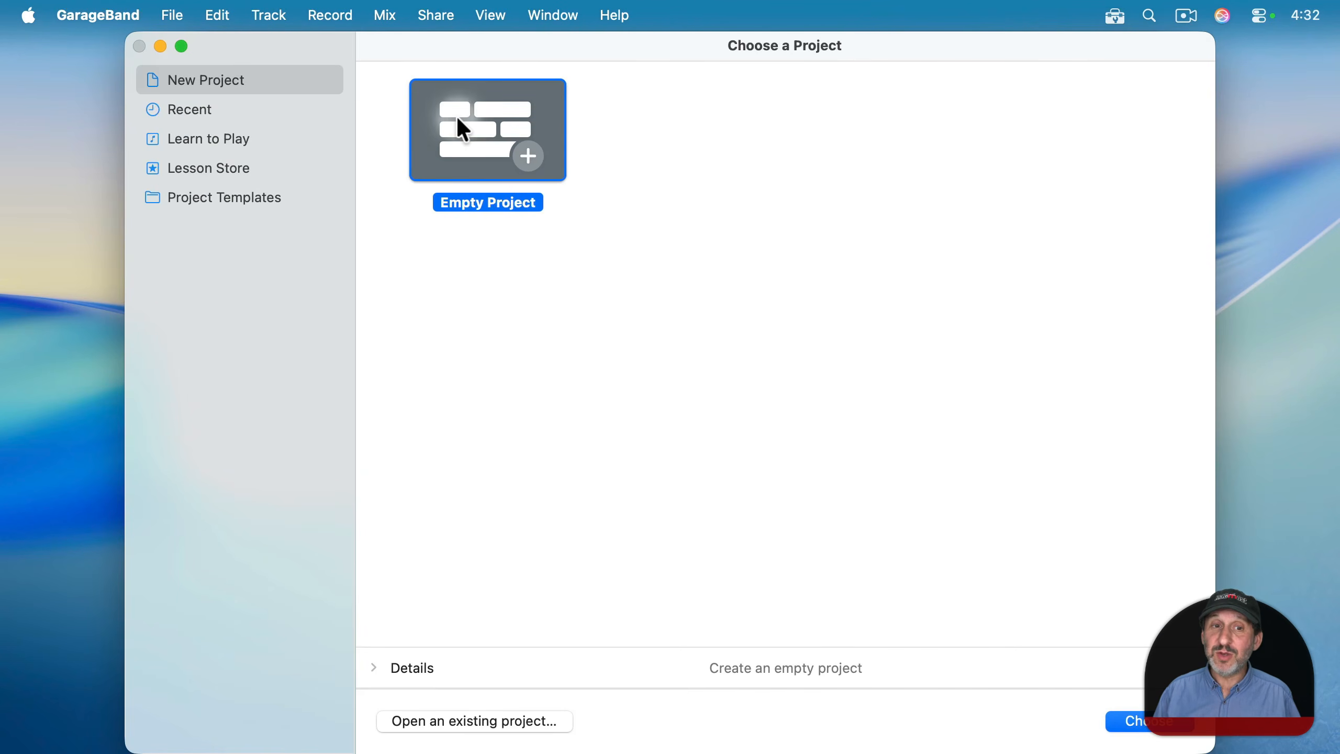
{"action": "double_click", "coordinate": [459, 120]}
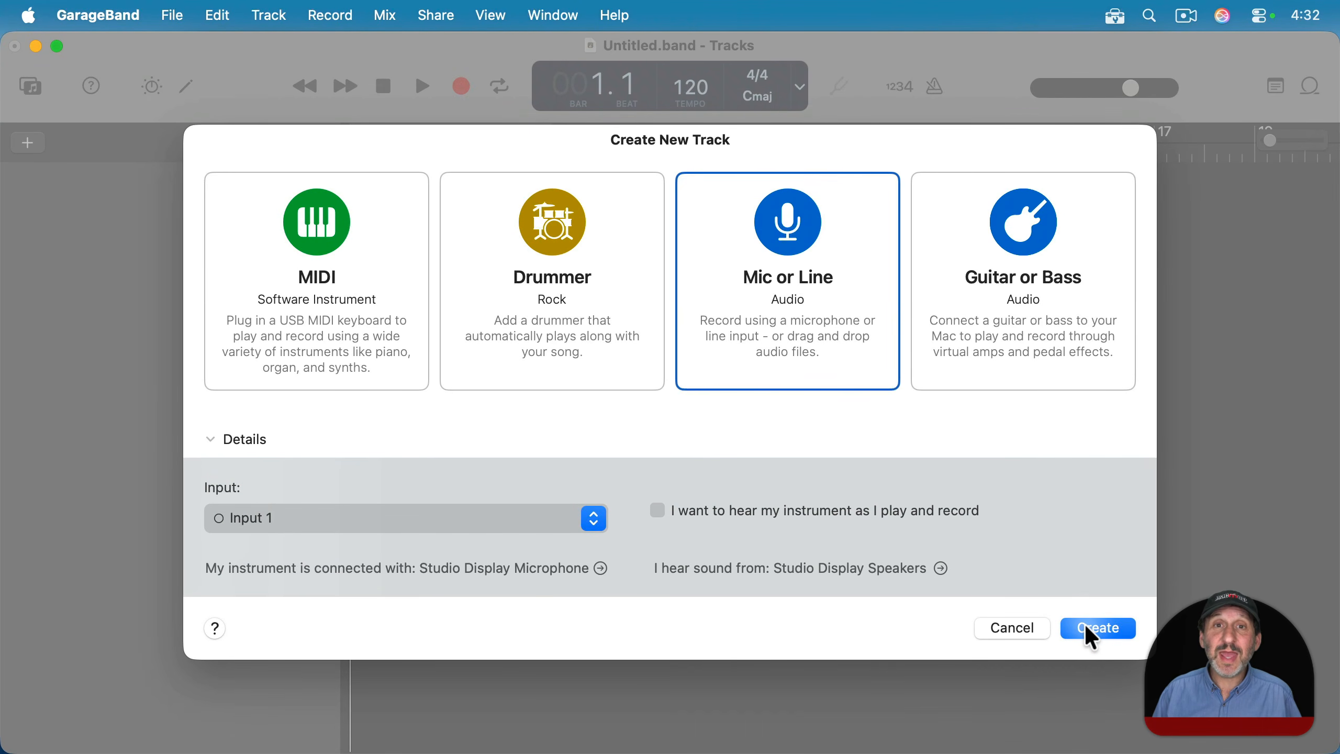
{"action": "left_click", "coordinate": [1100, 628]}
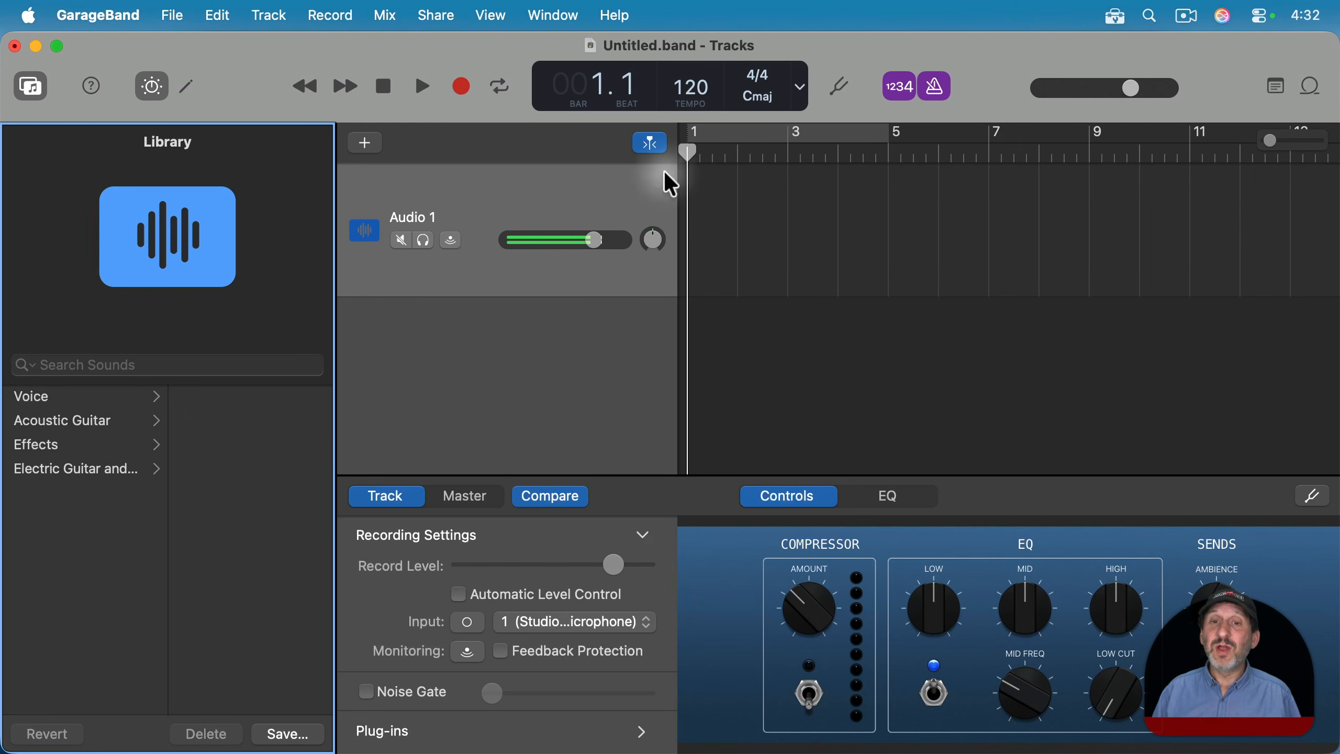
{"action": "left_click_drag", "start_coordinate": [984, 61], "coordinate": [956, 329]}
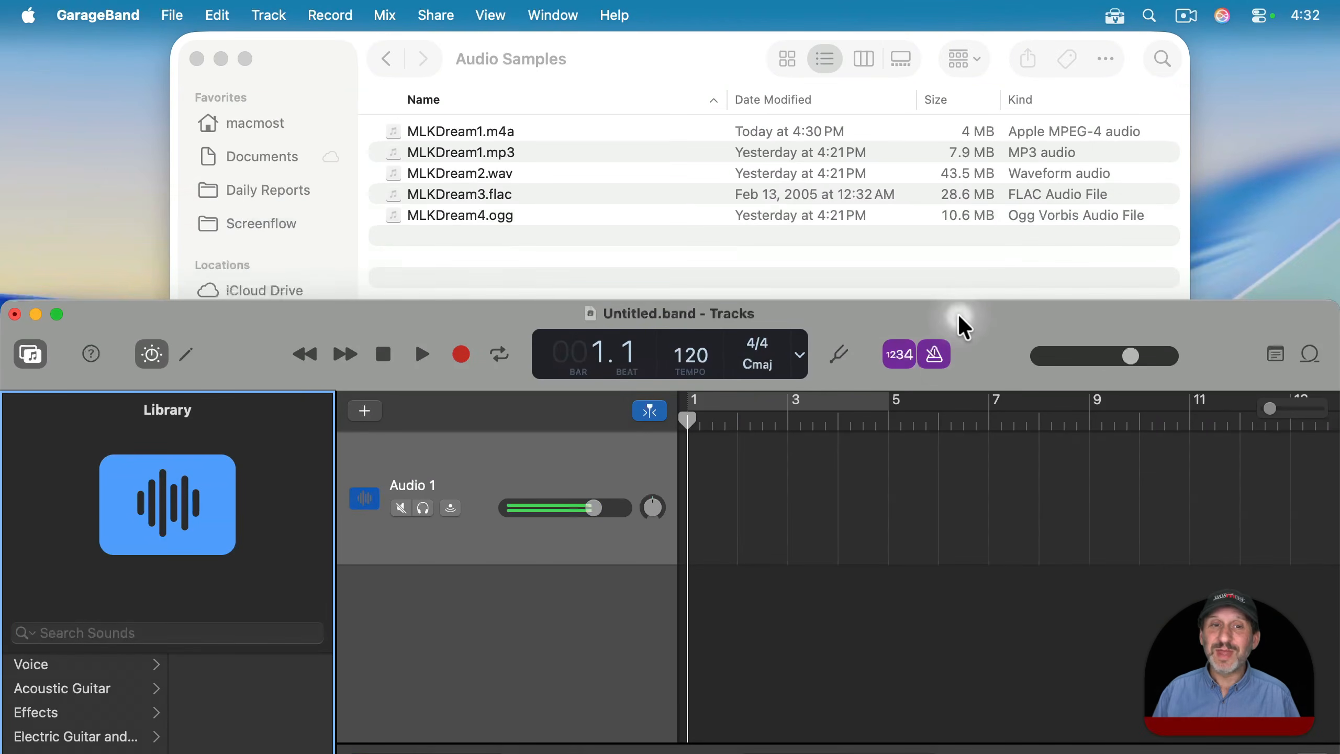
{"action": "left_click", "coordinate": [661, 57]}
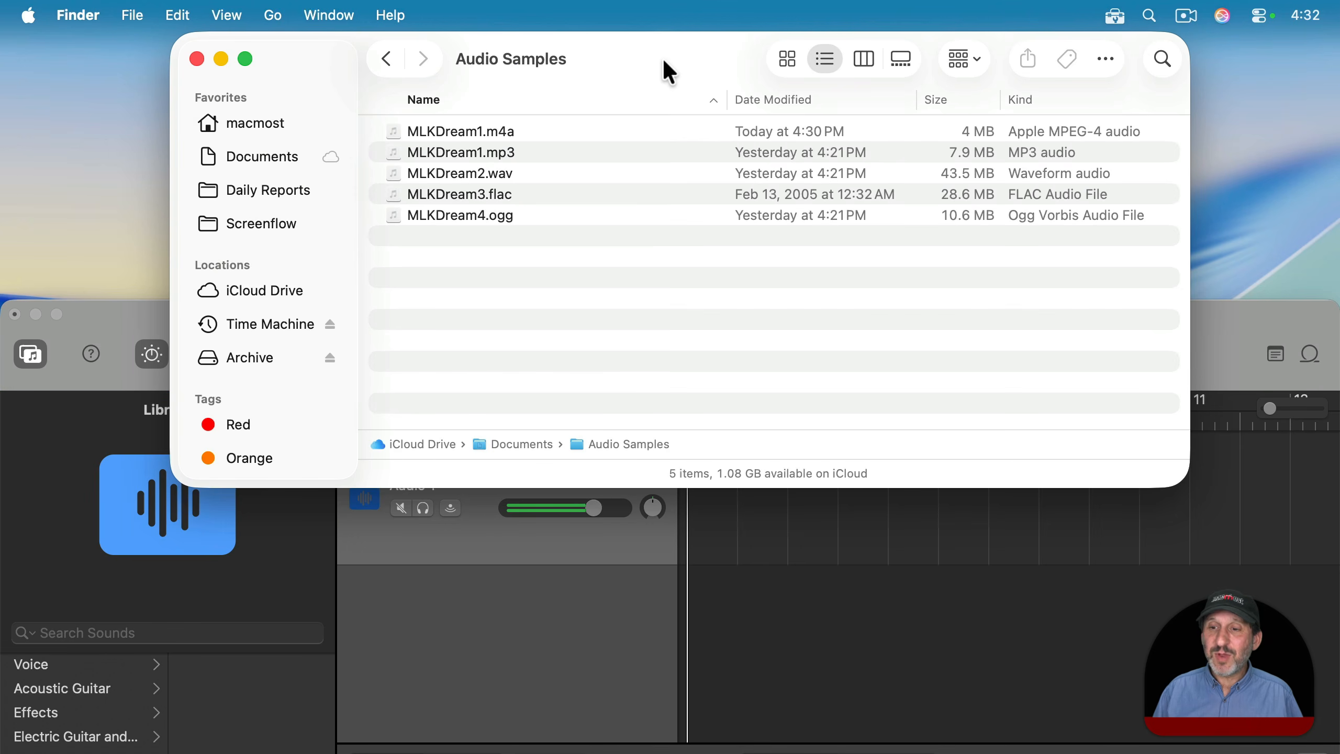
Step: Try to add MLKDream3.flac, MLKDream4.ogg and MLKDream1.mp3 from the Audio Samples folder to the GarageBand project
{"action": "left_click_drag", "start_coordinate": [455, 203], "coordinate": [831, 530]}
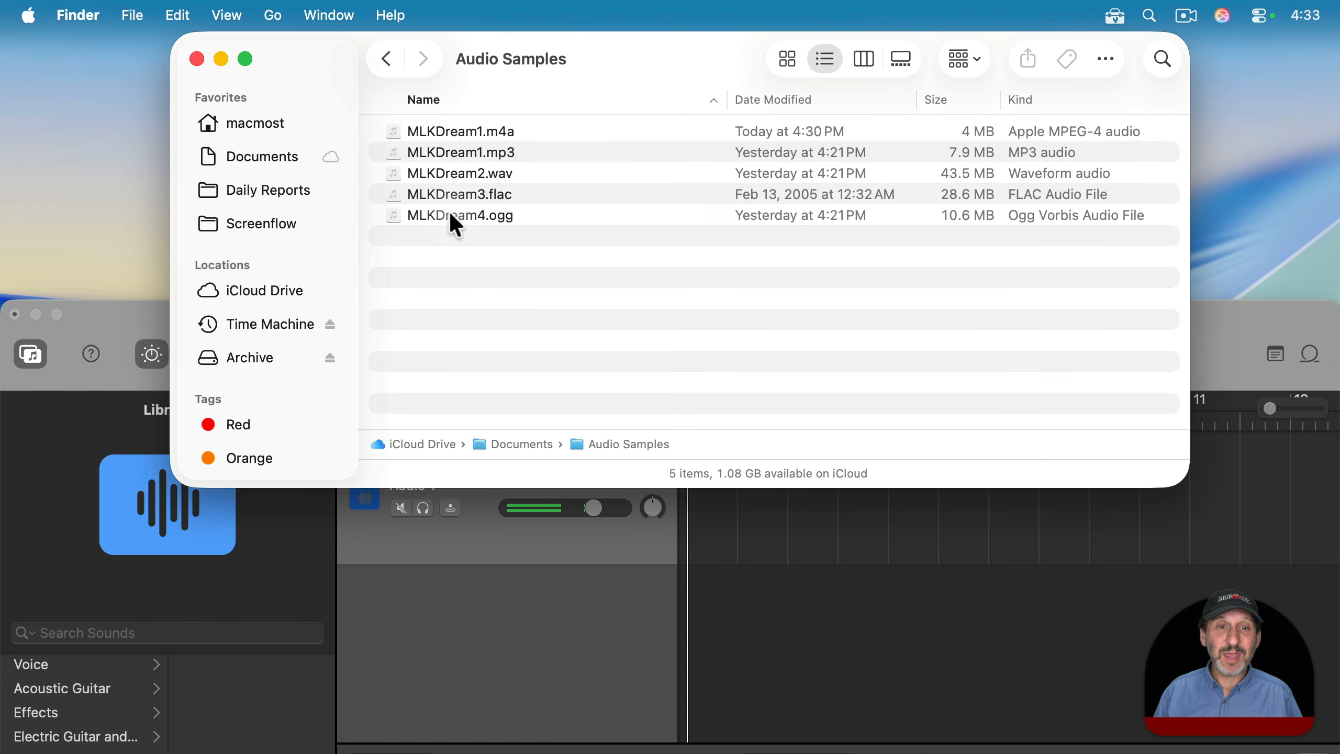
{"action": "left_click_drag", "start_coordinate": [457, 216], "coordinate": [769, 524]}
{"action": "left_click", "coordinate": [458, 159]}
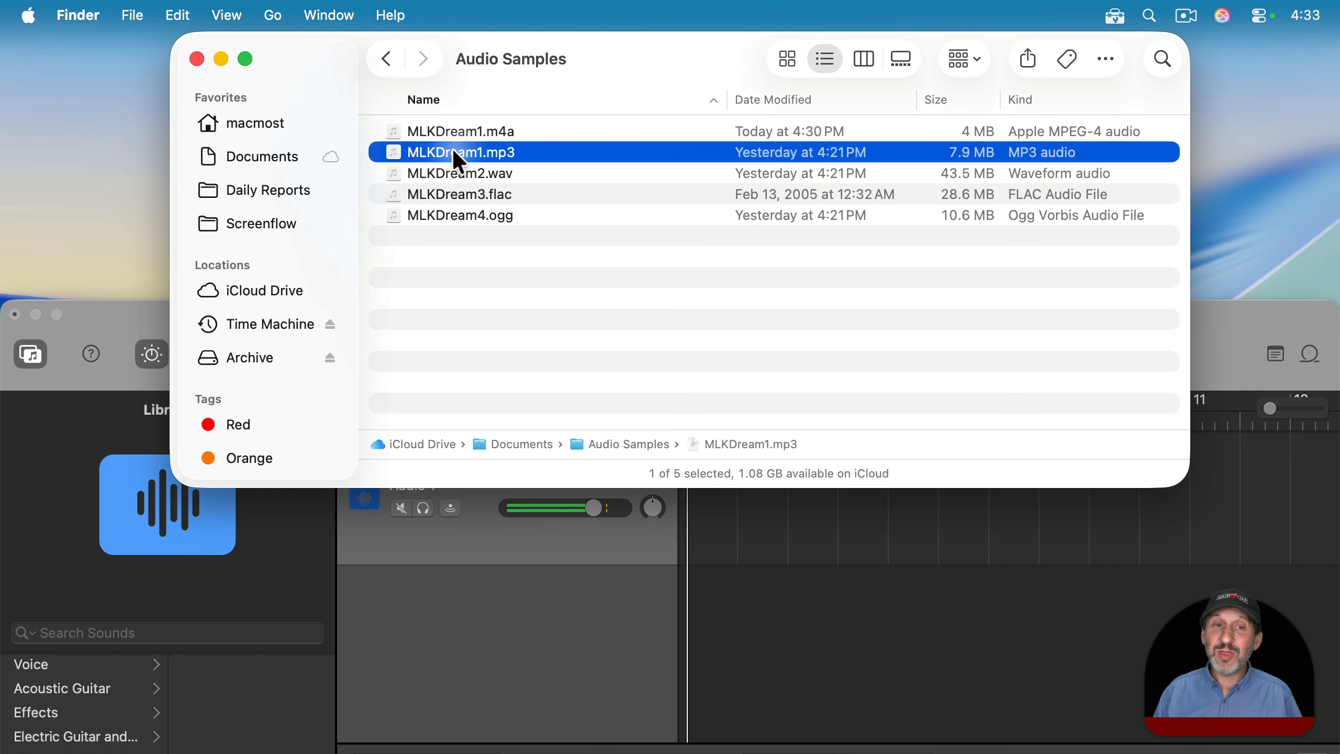
{"action": "left_click_drag", "start_coordinate": [458, 158], "coordinate": [689, 522]}
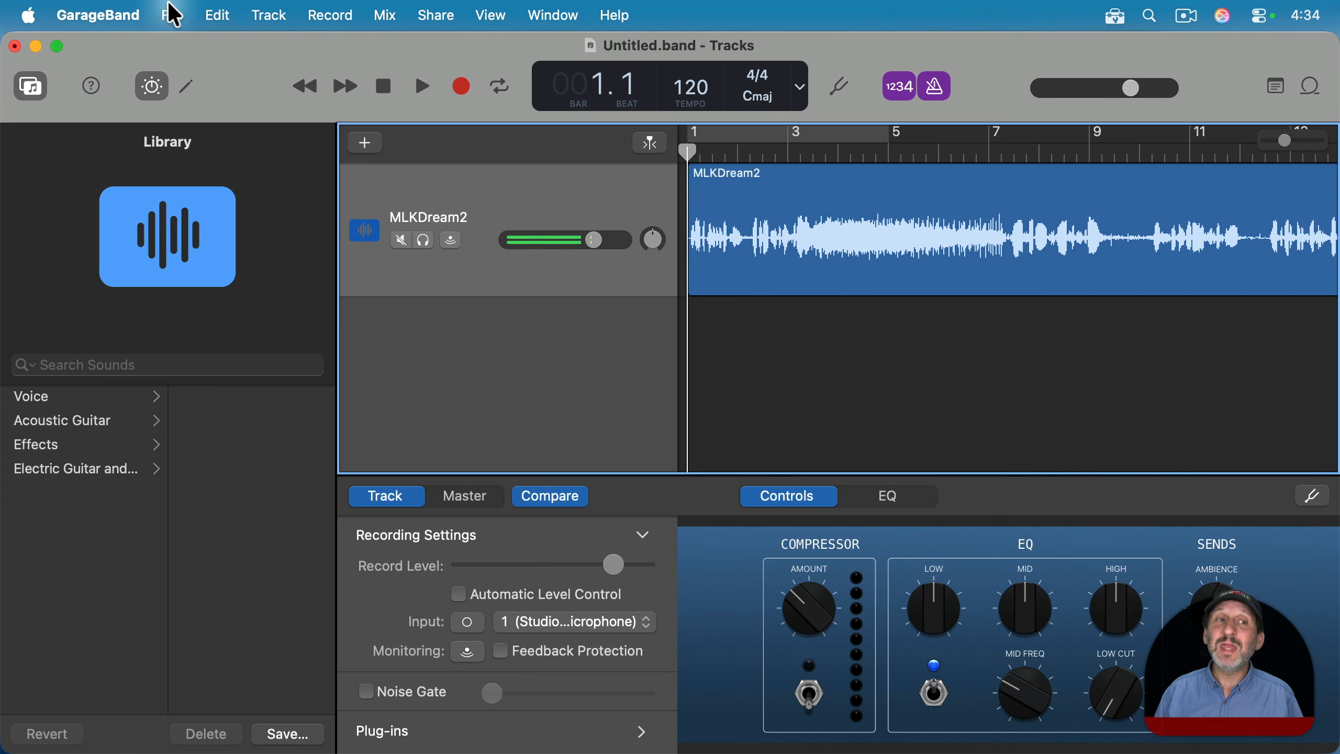
Step: Set up a disk export of the GarageBand song to Audio Samples, checking the AAC quality options and choosing MP3 at High Quality (192 kbit/s)
{"action": "left_click", "coordinate": [439, 15]}
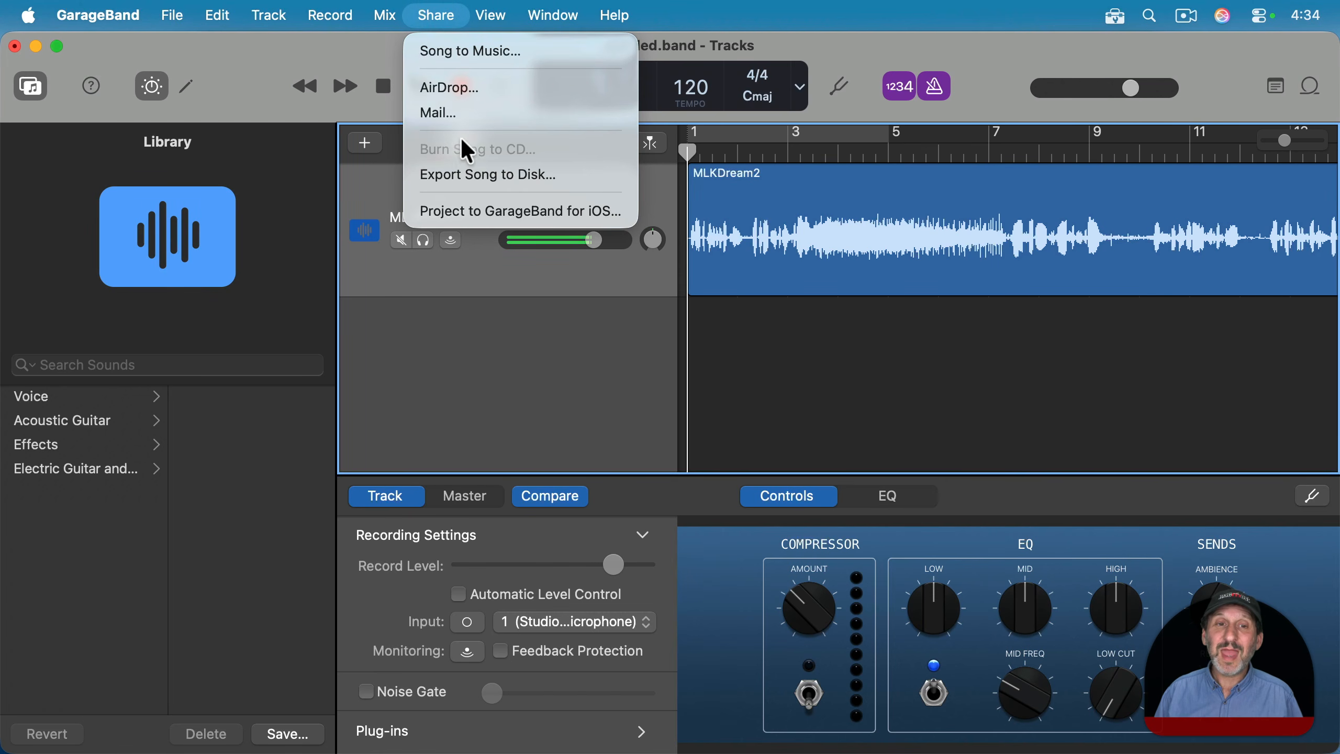
{"action": "left_click", "coordinate": [464, 176]}
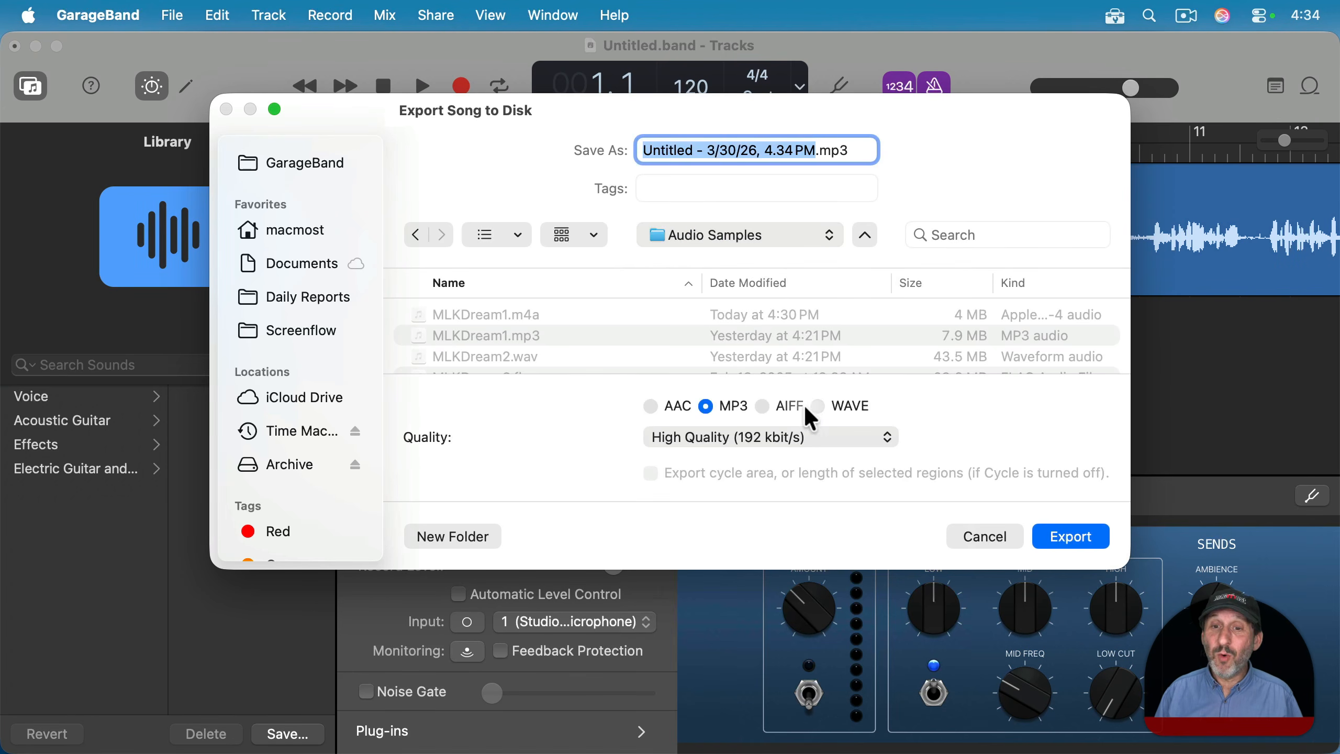
{"action": "left_click", "coordinate": [652, 406]}
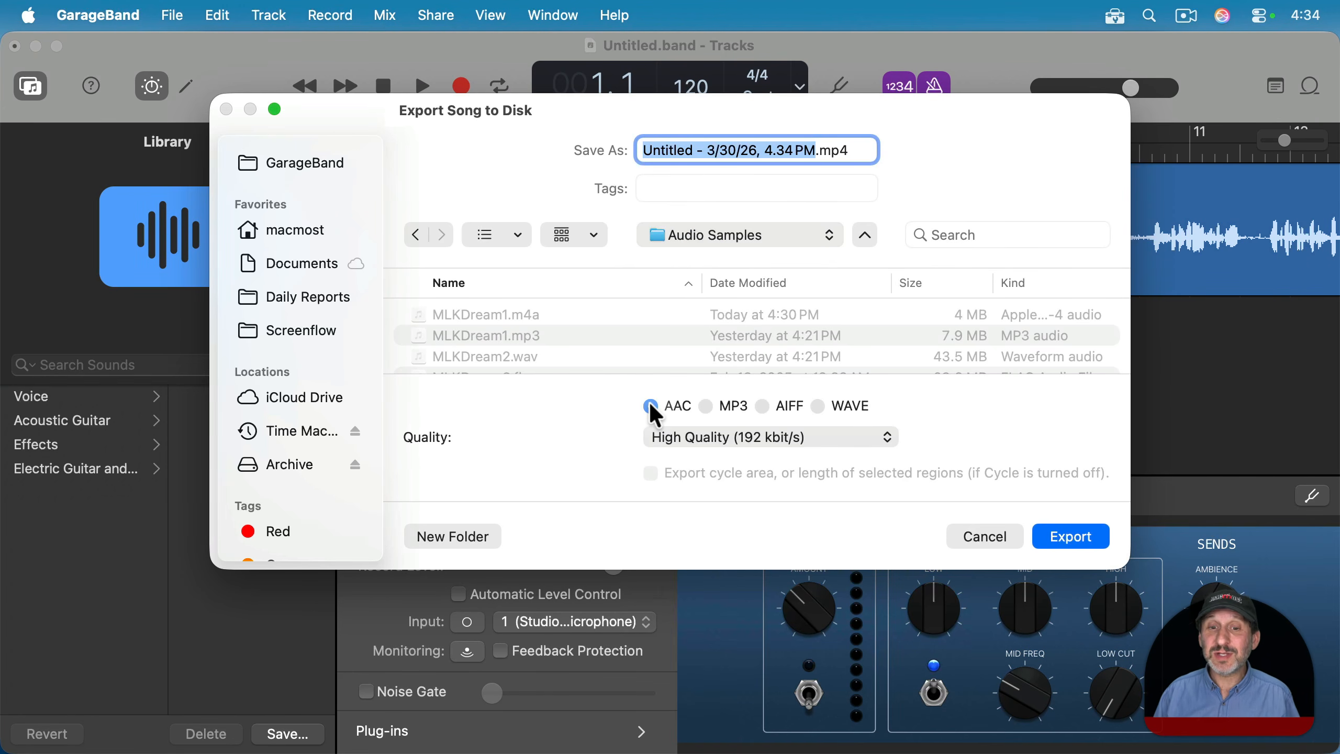
{"action": "left_click", "coordinate": [707, 437]}
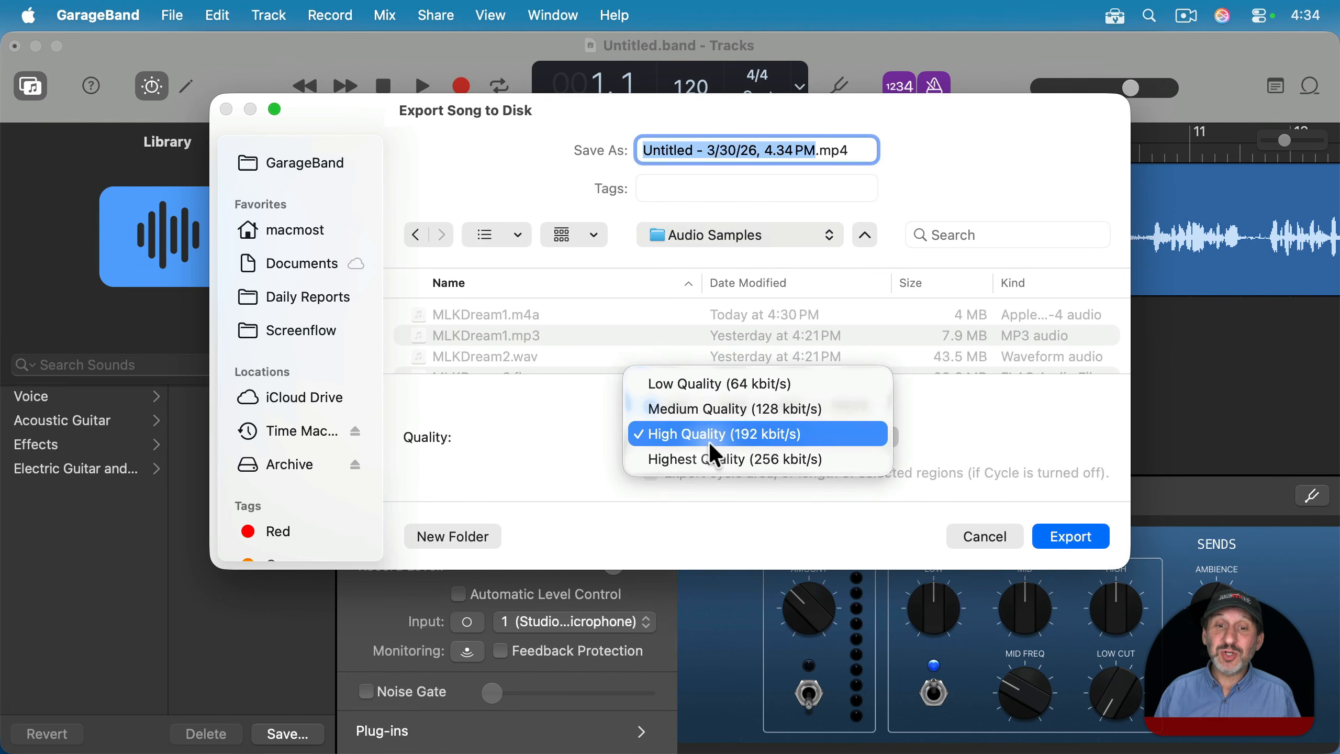
{"action": "left_click", "coordinate": [723, 434]}
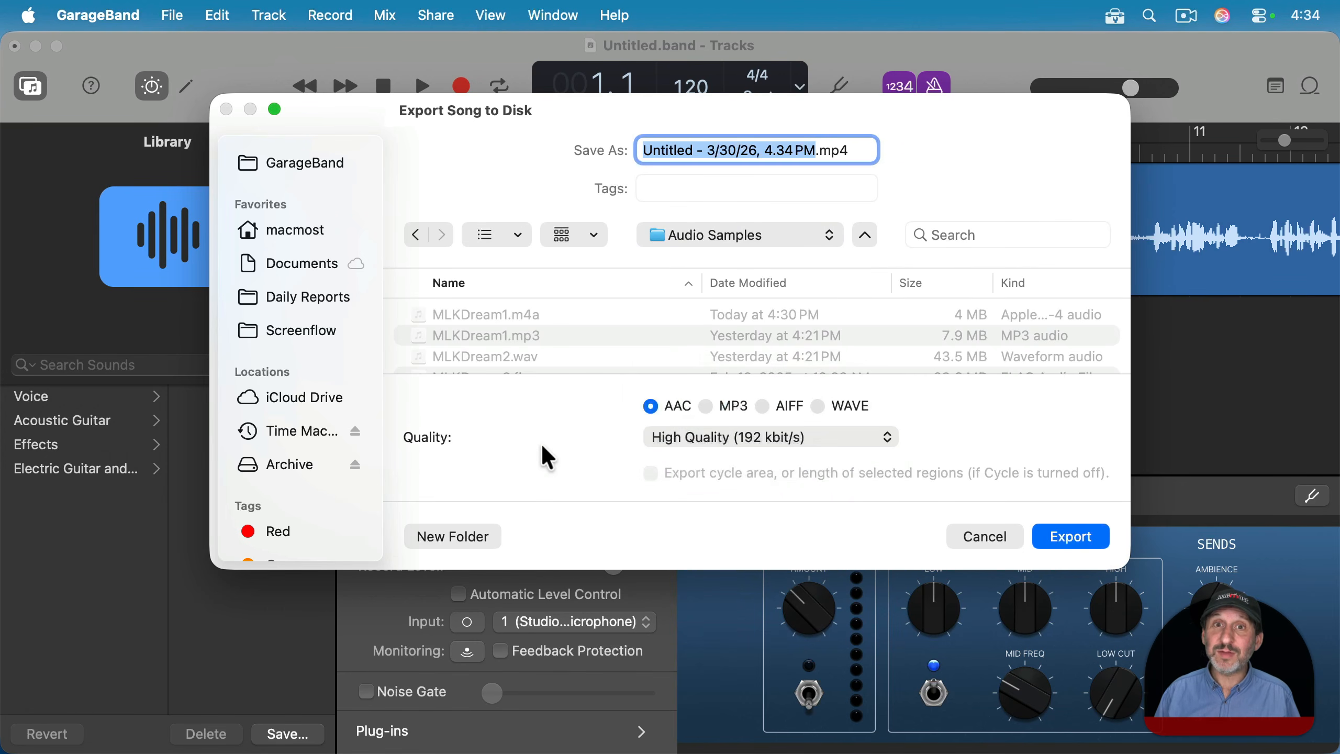
{"action": "left_click", "coordinate": [708, 407]}
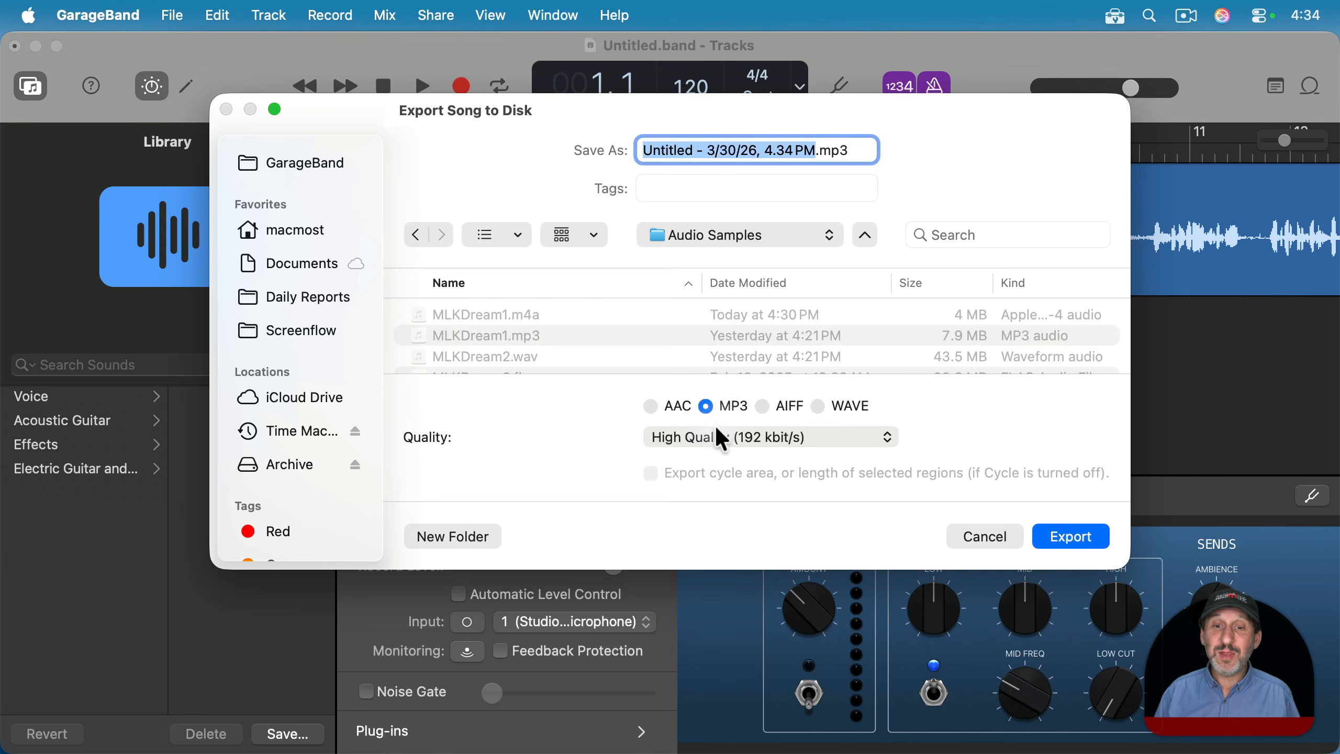
{"action": "left_click", "coordinate": [723, 438]}
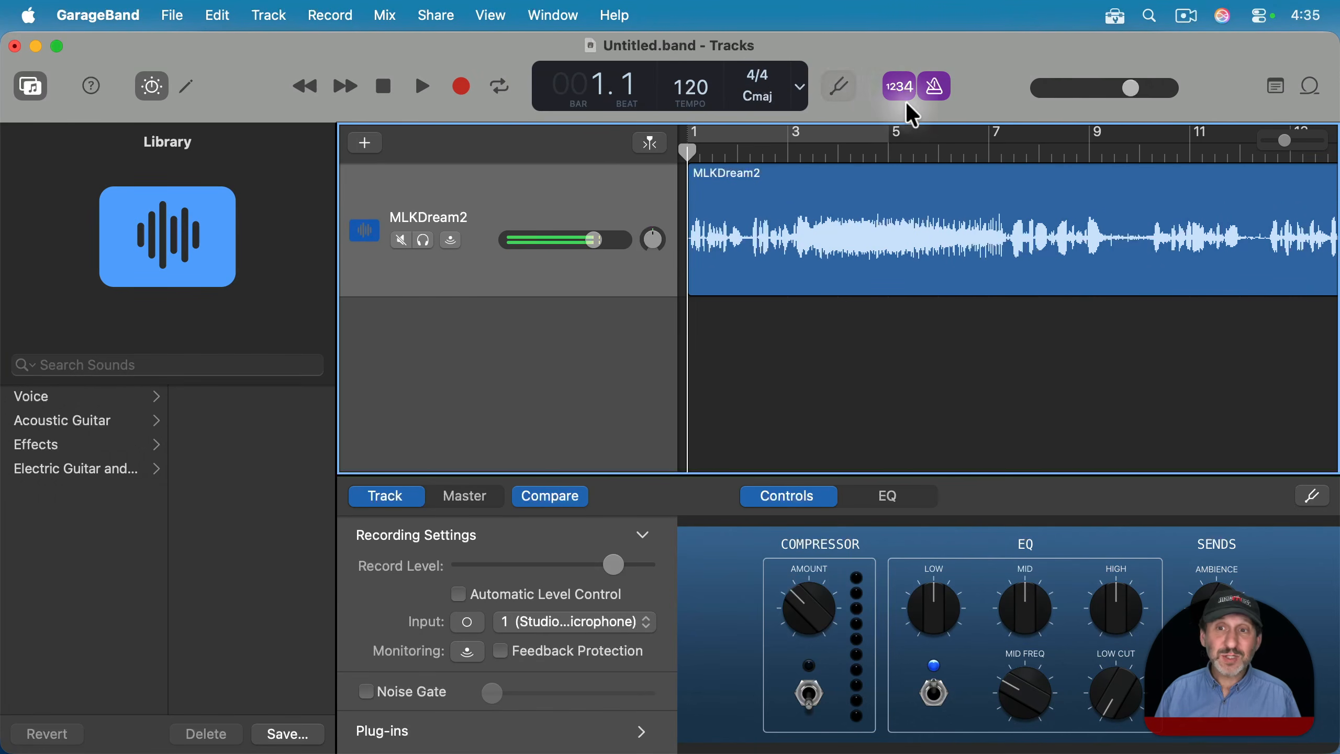
Step: Turn off the metronome and count-in, and export the song to disk as an MP3 at High Quality (192 kbit/s)
{"action": "left_click", "coordinate": [940, 91]}
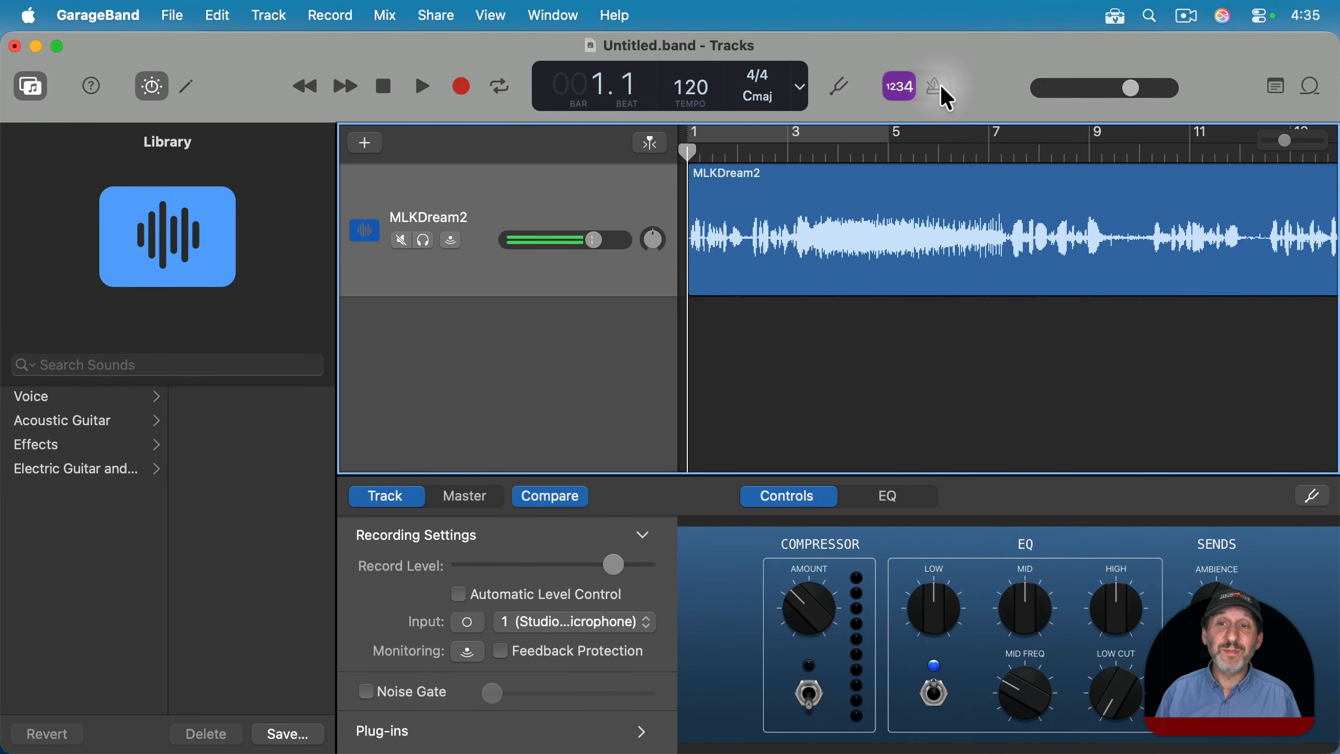
{"action": "left_click", "coordinate": [900, 89]}
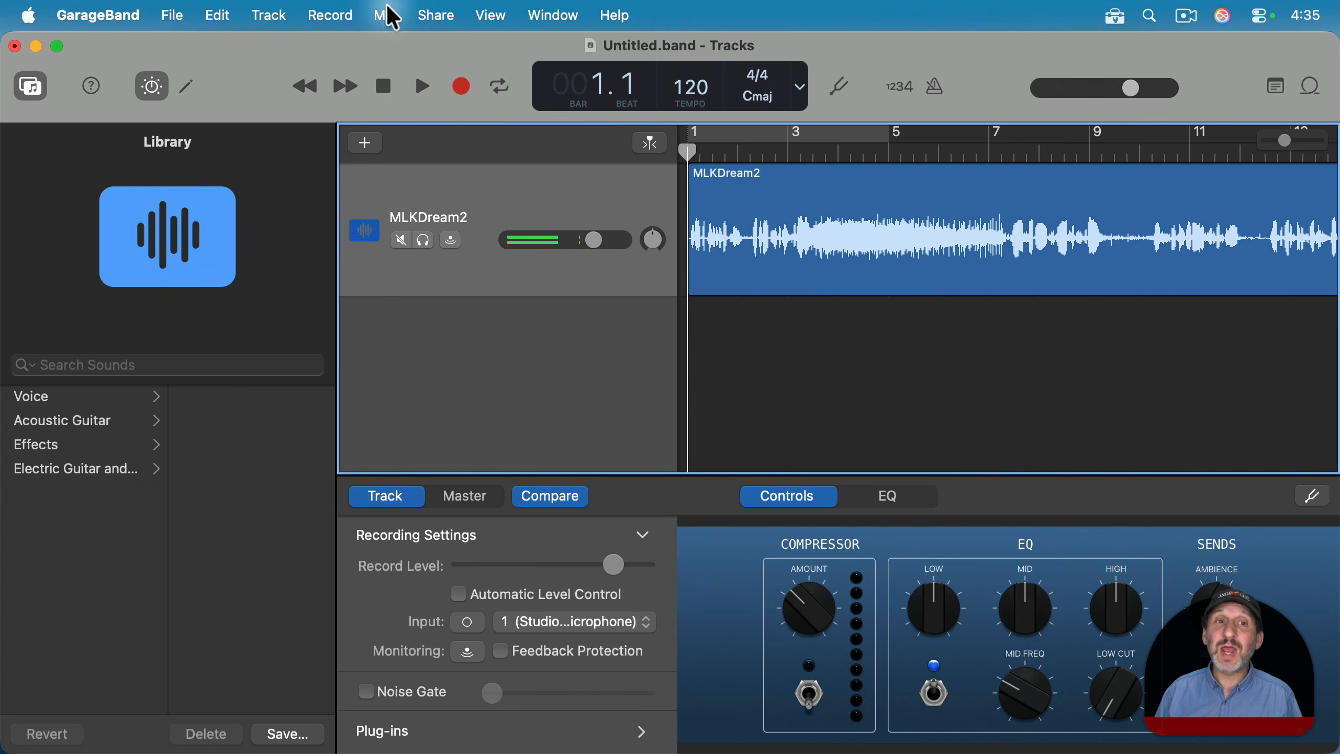
{"action": "left_click", "coordinate": [443, 12]}
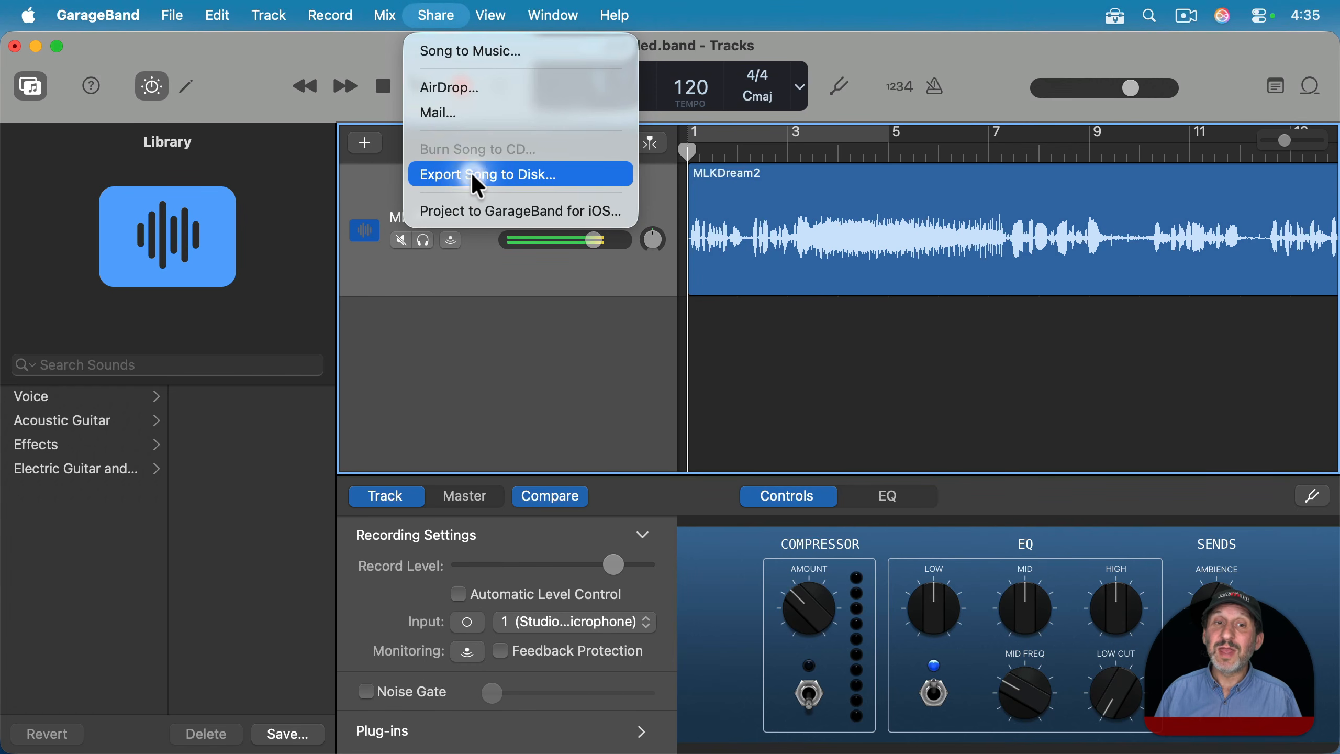
{"action": "left_click", "coordinate": [478, 184]}
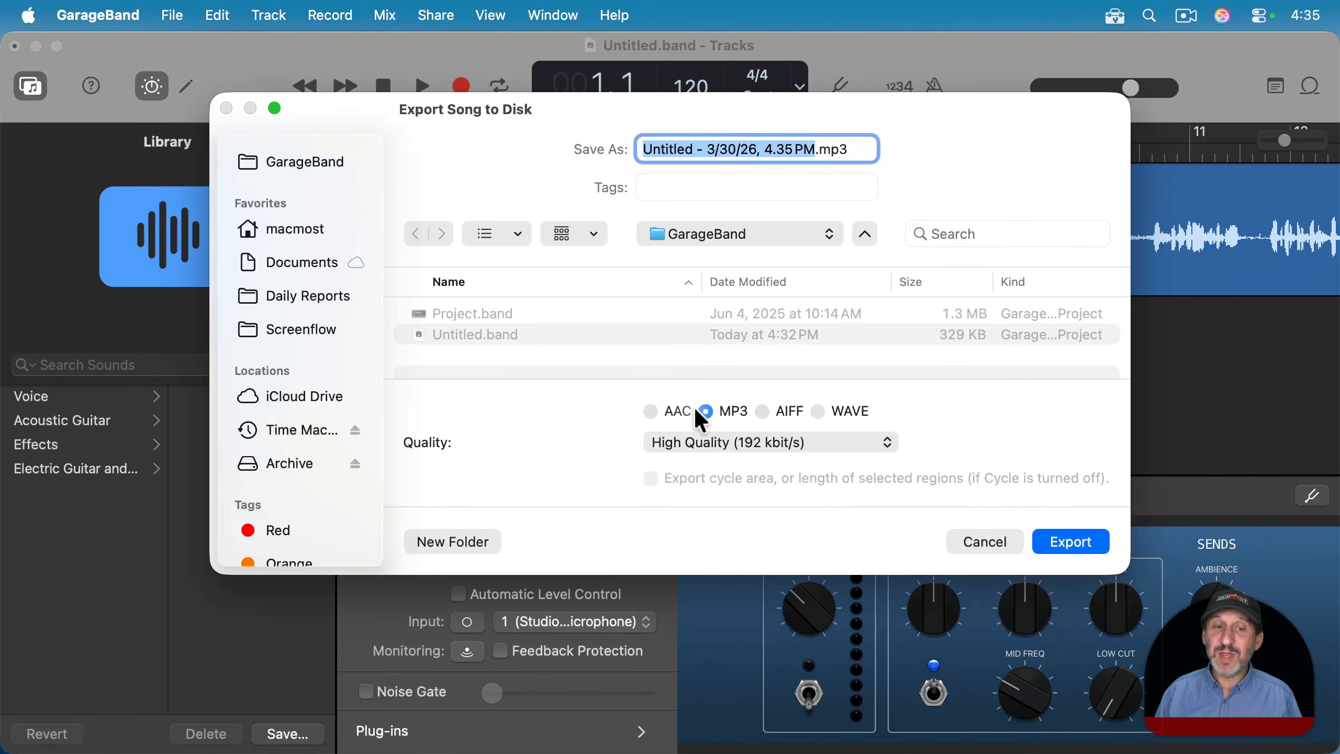
{"action": "left_click", "coordinate": [1074, 544]}
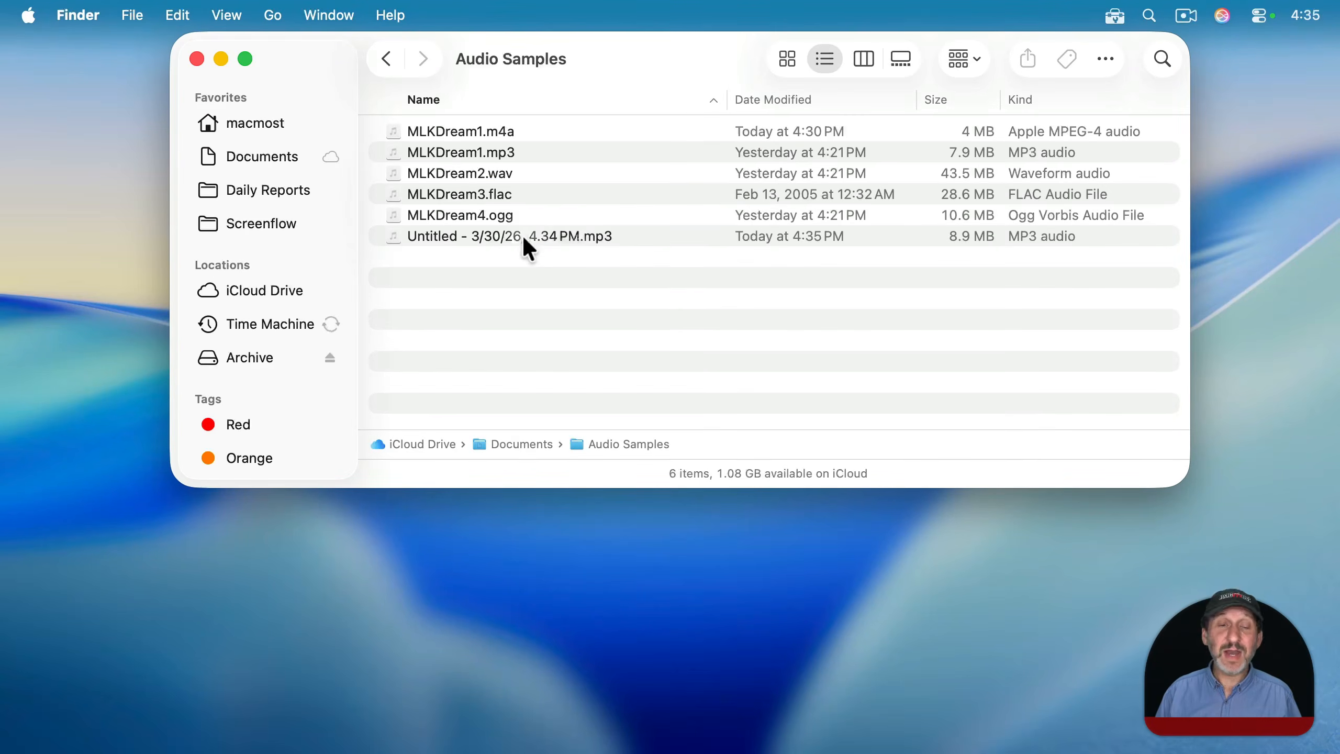
Step: Open the exported Untitled - 3/30/26, 4.34 PM.mp3 in QuickTime Player and show its media information
{"action": "left_click", "coordinate": [524, 237]}
{"action": "left_click_drag", "start_coordinate": [513, 236], "coordinate": [292, 723]}
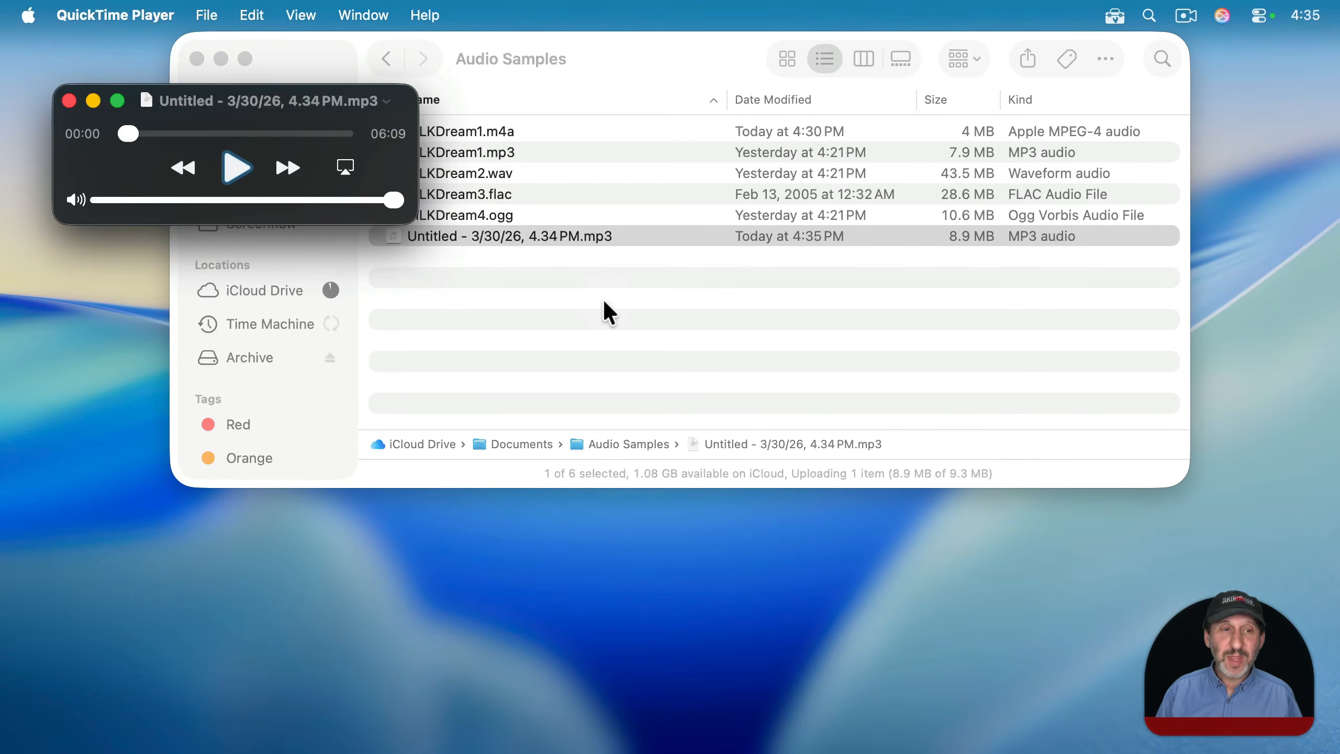
{"action": "key", "text": "super+i"}
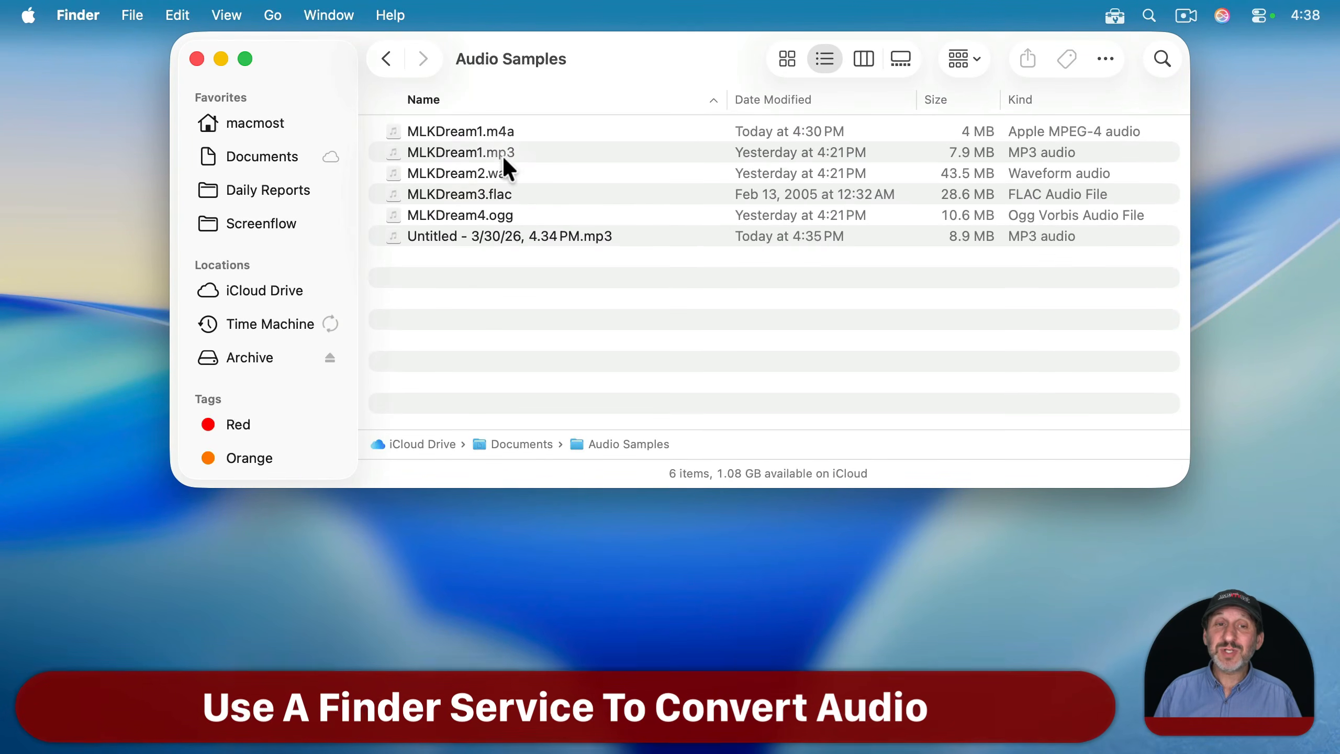
Step: Try to encode MLKDream1.mp3 with Finder's Encode Selected Audio Files service, using the High-Quality encoder and the source file's folder
{"action": "left_click", "coordinate": [416, 154]}
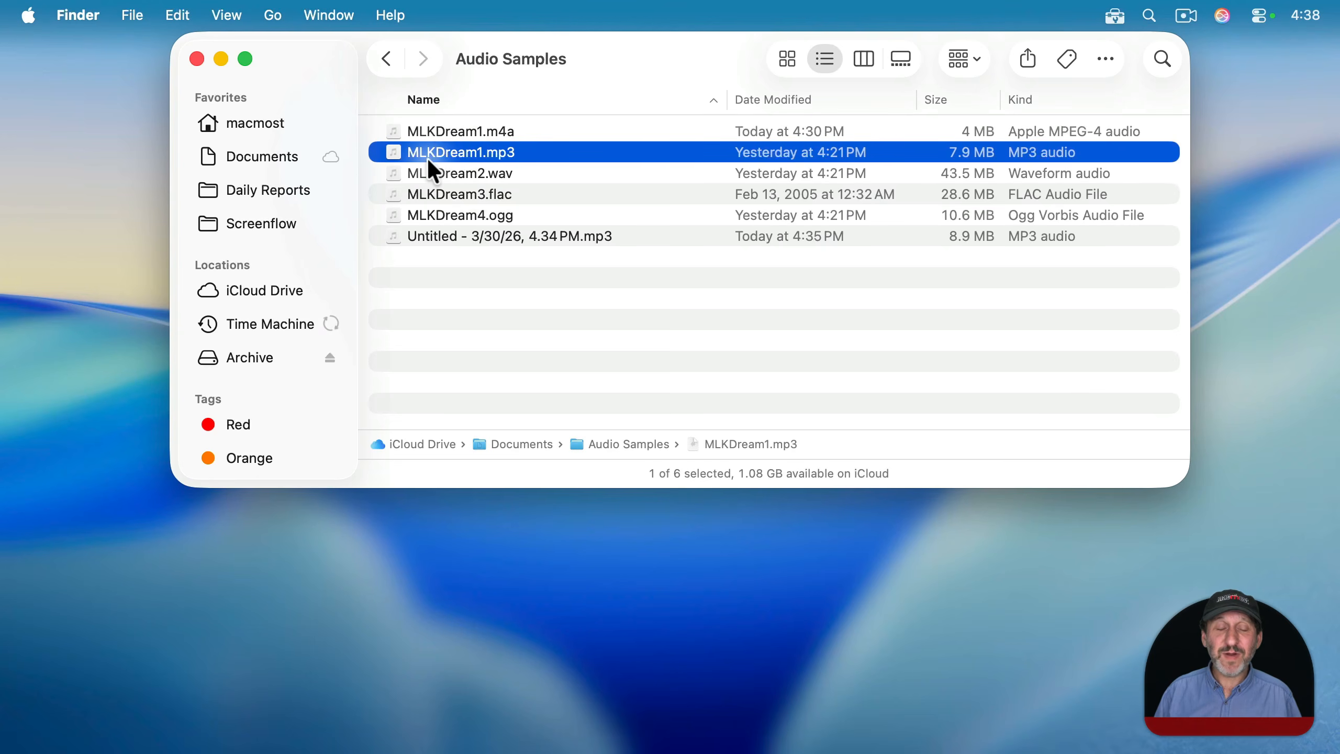
{"action": "right_click", "coordinate": [431, 170]}
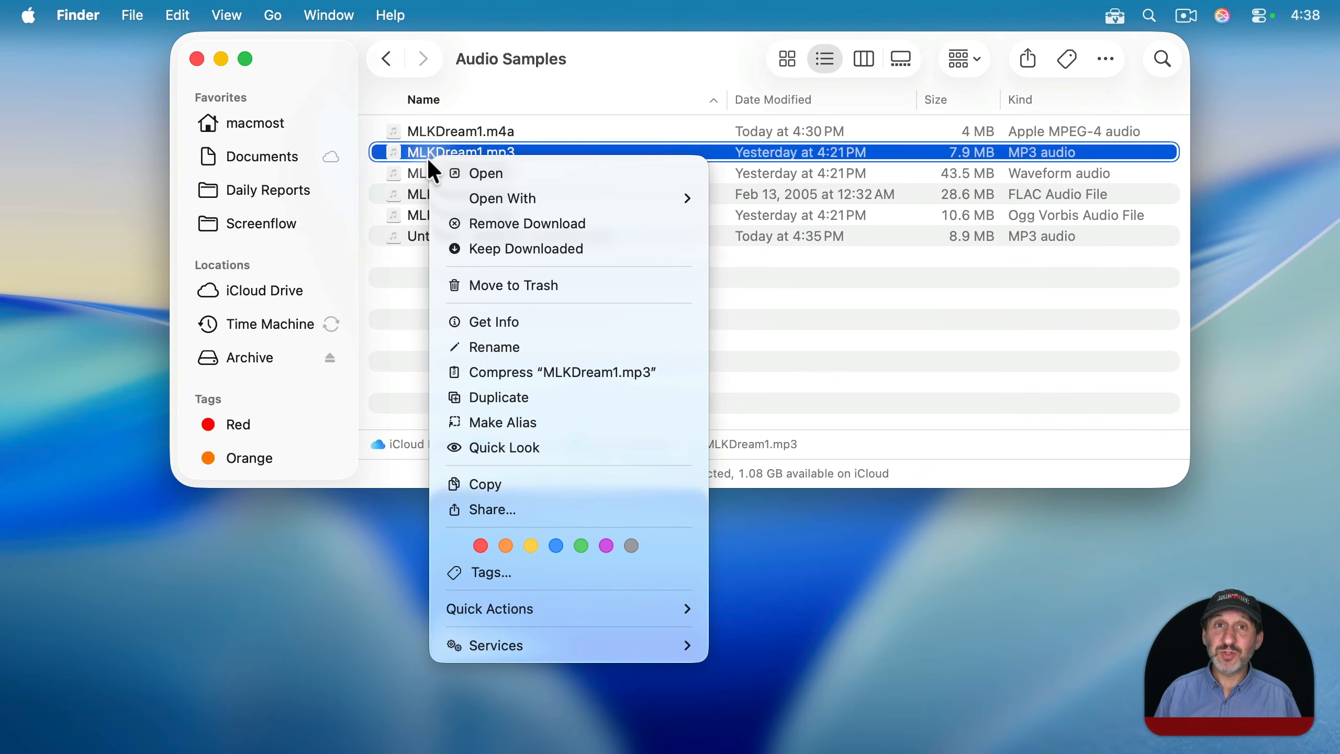
{"action": "mouse_move", "coordinate": [536, 636]}
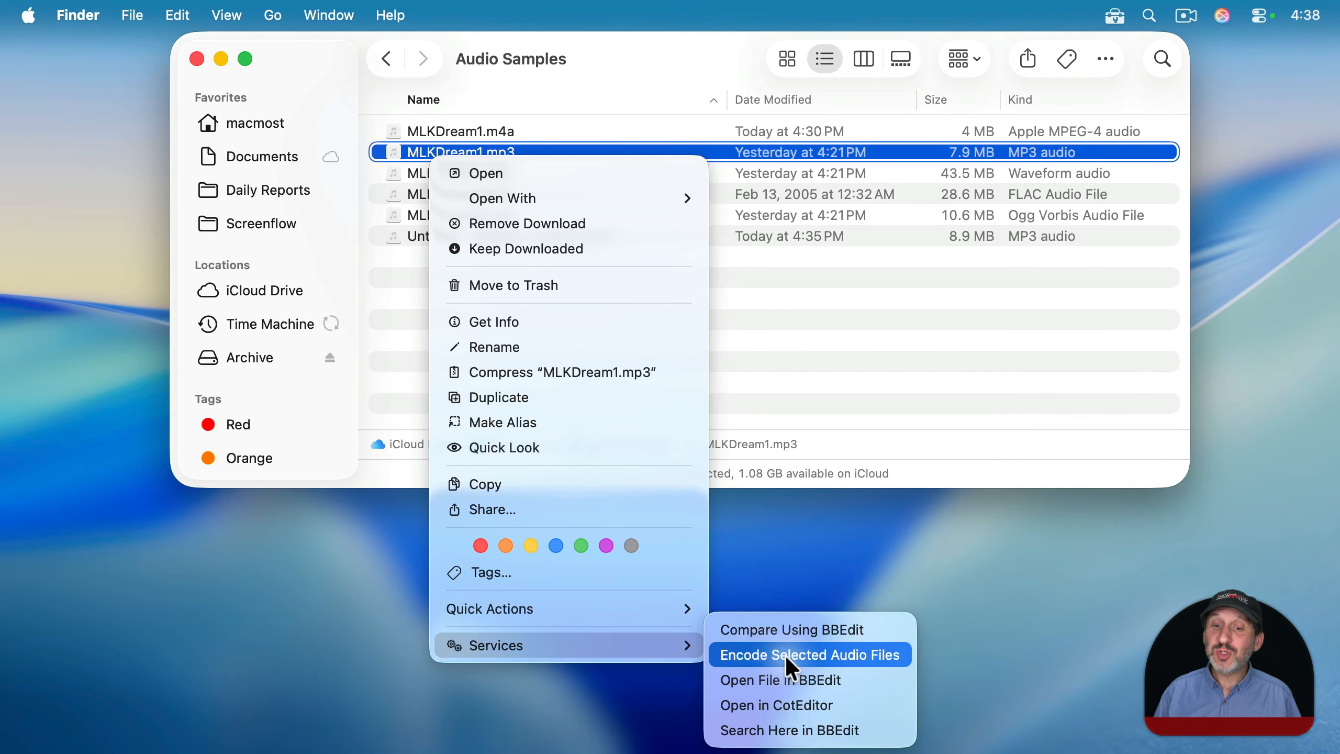
{"action": "left_click", "coordinate": [819, 654]}
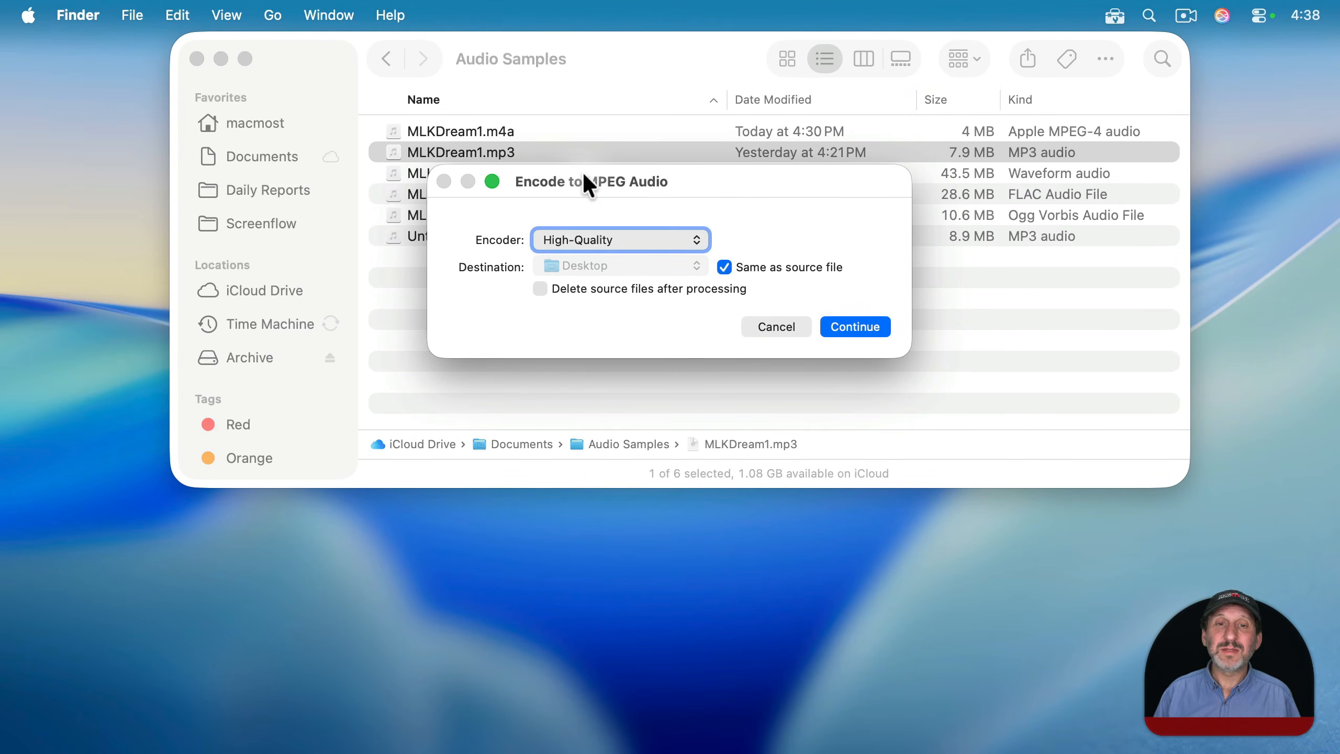
{"action": "left_click", "coordinate": [623, 240]}
{"action": "left_click", "coordinate": [614, 239]}
{"action": "left_click", "coordinate": [844, 322]}
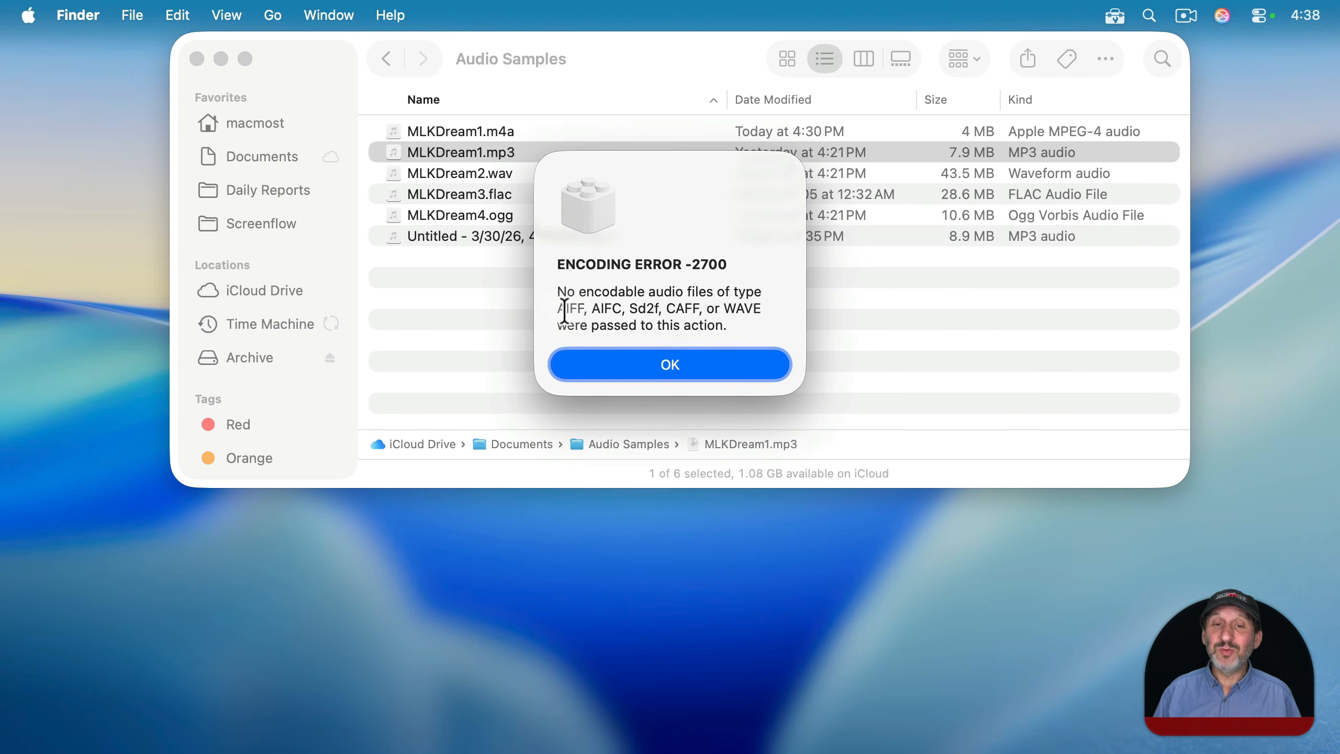
{"action": "left_click_drag", "start_coordinate": [563, 311], "coordinate": [739, 309]}
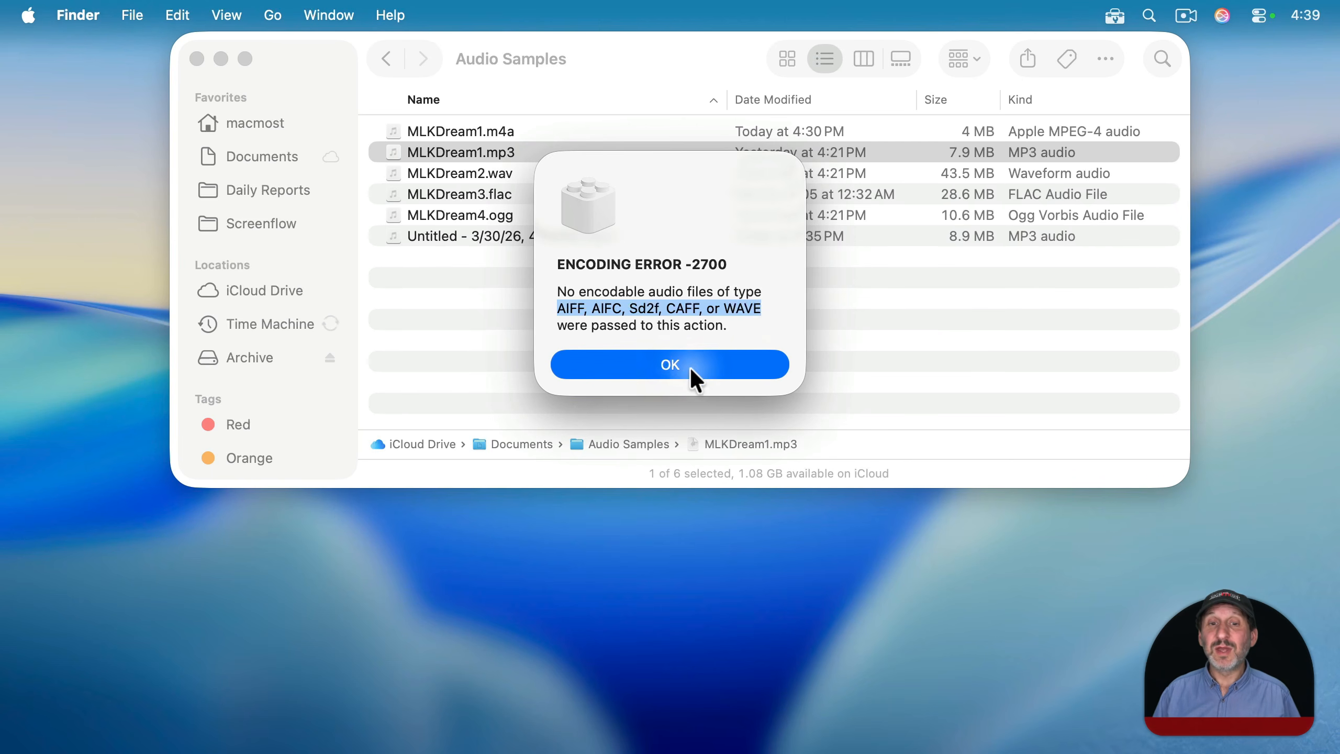
{"action": "left_click", "coordinate": [709, 366]}
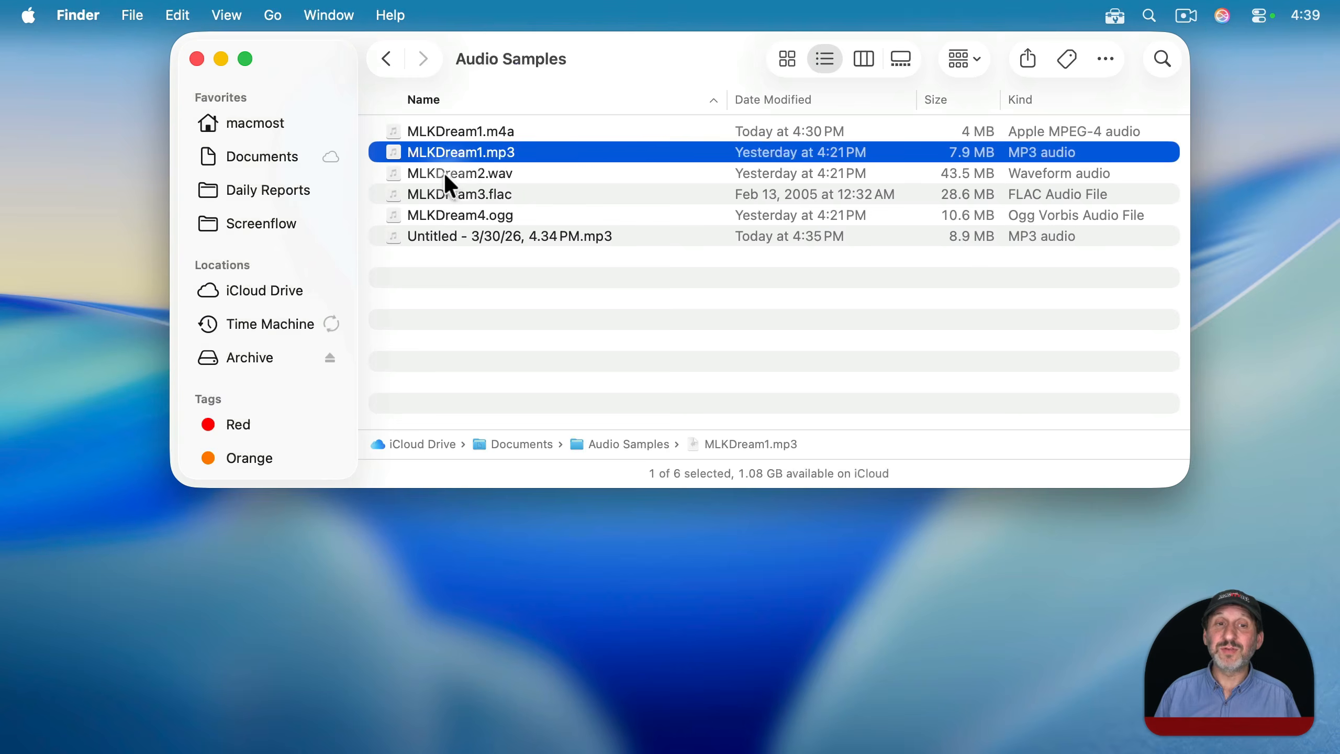
Step: Encode MLKDream2.wav with the Encode Selected Audio Files service, using the High-Quality encoder and Desktop as the destination instead of the source folder
{"action": "left_click", "coordinate": [442, 173]}
{"action": "right_click", "coordinate": [442, 173]}
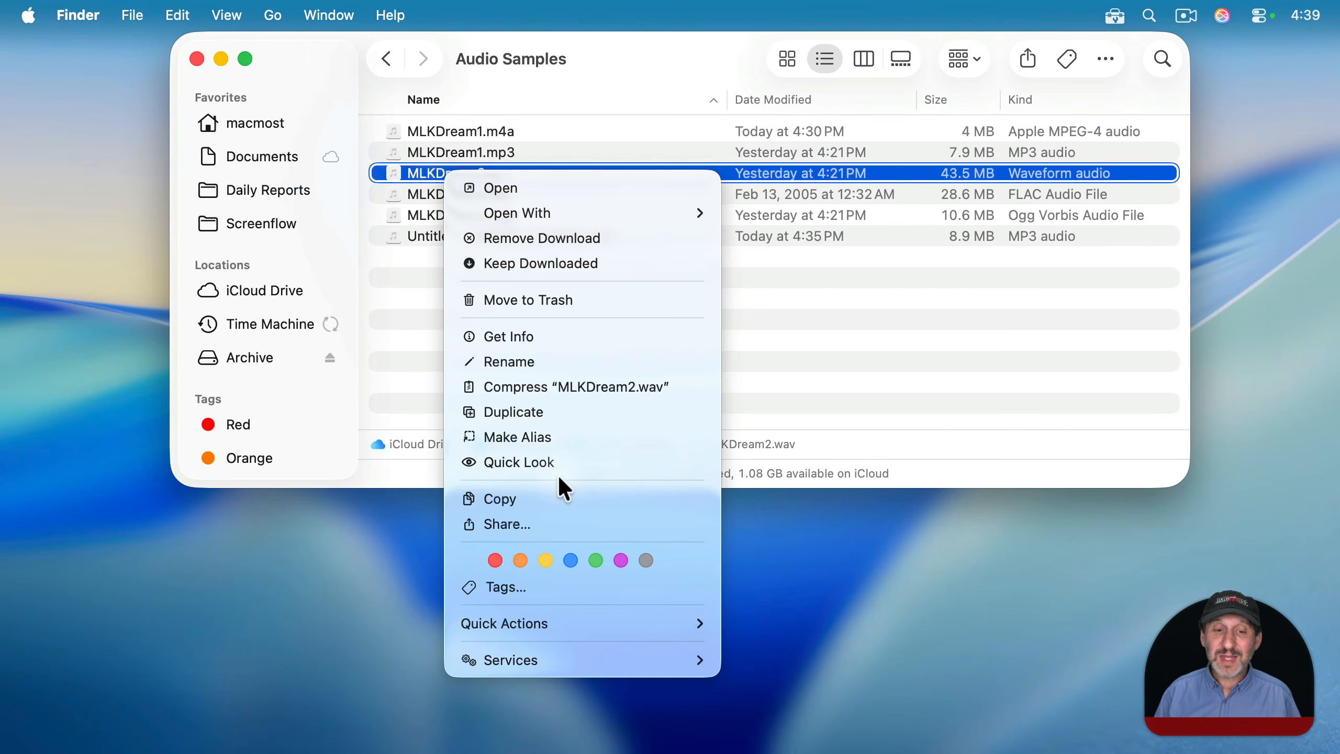
{"action": "mouse_move", "coordinate": [557, 654]}
{"action": "left_click", "coordinate": [760, 653]}
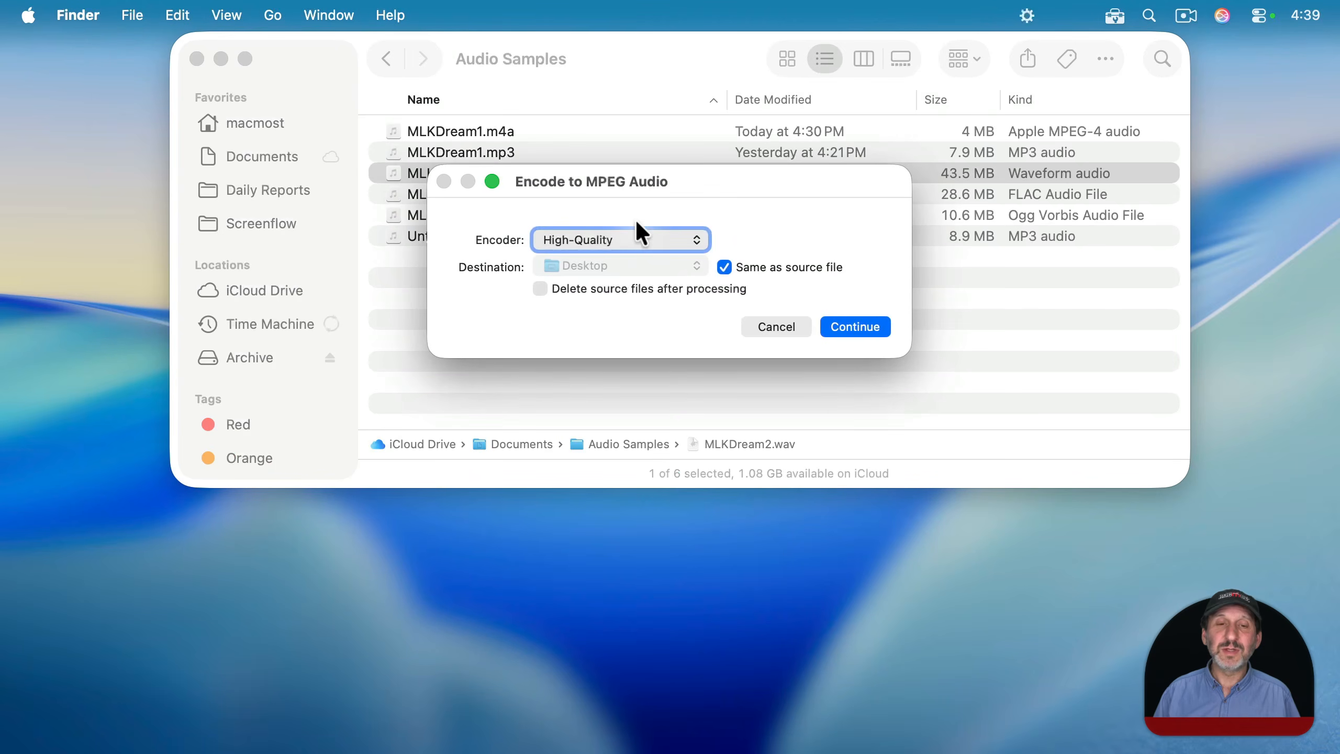
{"action": "left_click", "coordinate": [768, 266]}
{"action": "left_click", "coordinate": [855, 326]}
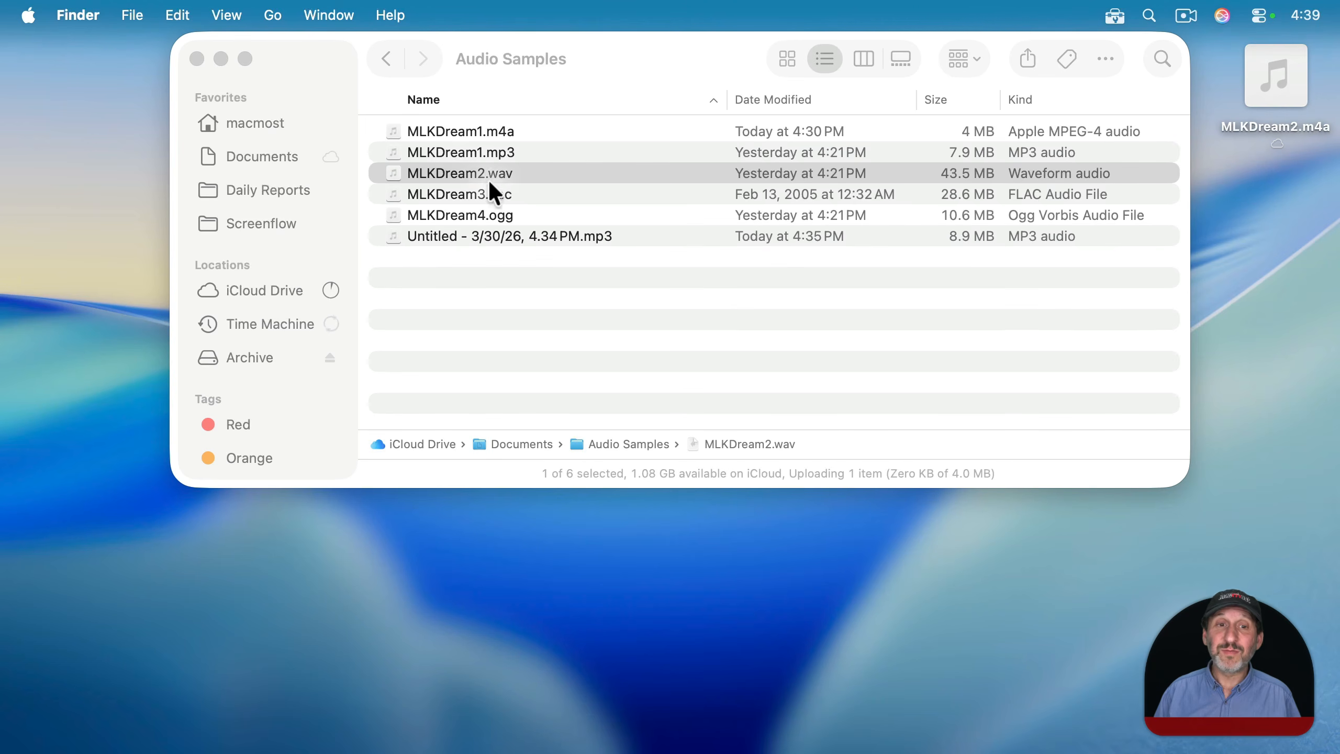
Step: Open MLKDream2.m4a from the desktop in QuickTime Player and show its media information
{"action": "left_click_drag", "start_coordinate": [1306, 103], "coordinate": [304, 717]}
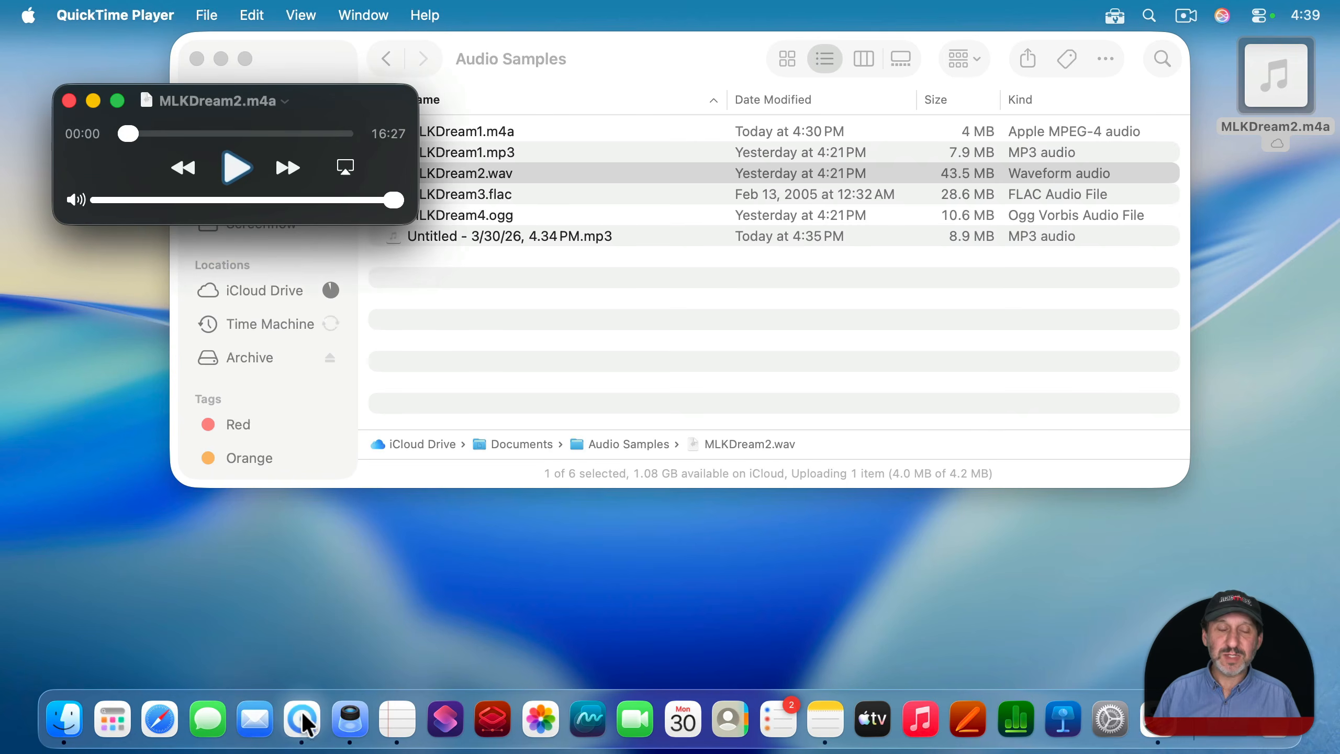
{"action": "key", "text": "super+i"}
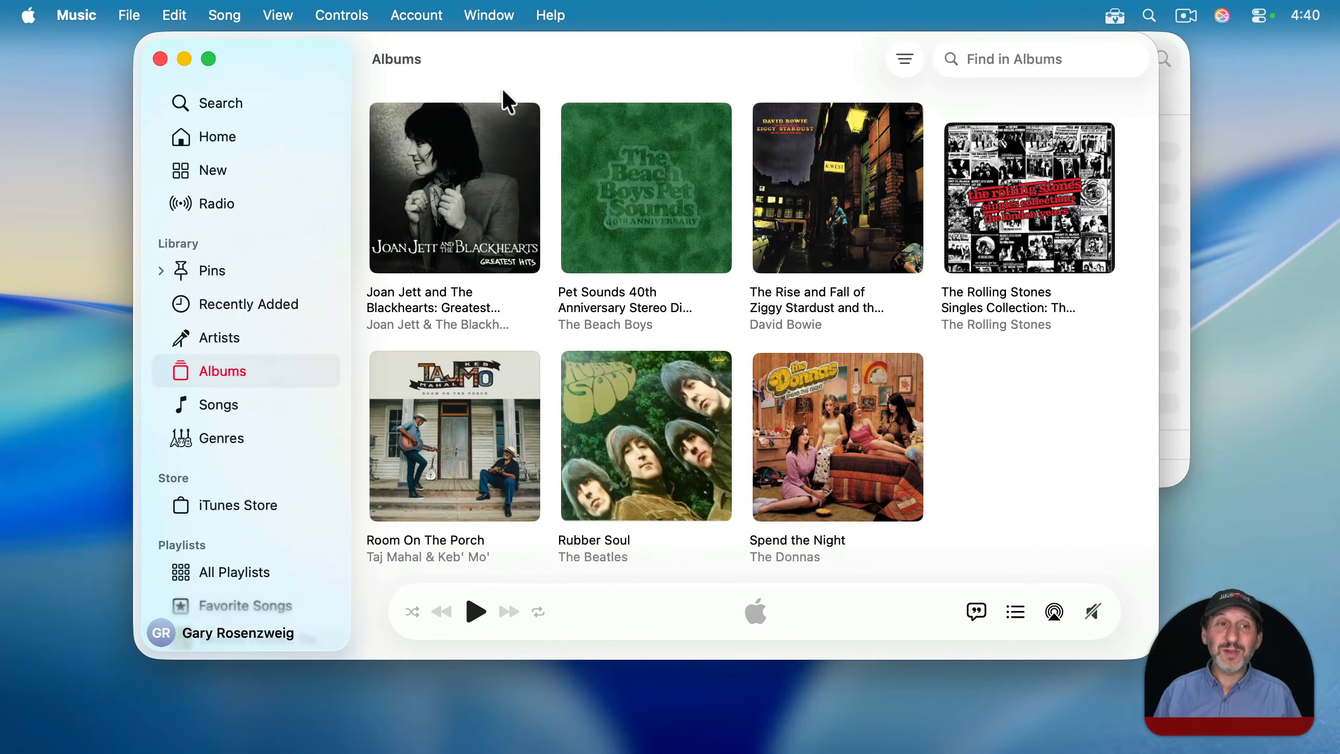
Step: Switch to Music, arrange its window below the Audio Samples file list, and try to add MLKDream4.ogg to the library
{"action": "left_click_drag", "start_coordinate": [530, 94], "coordinate": [443, 291]}
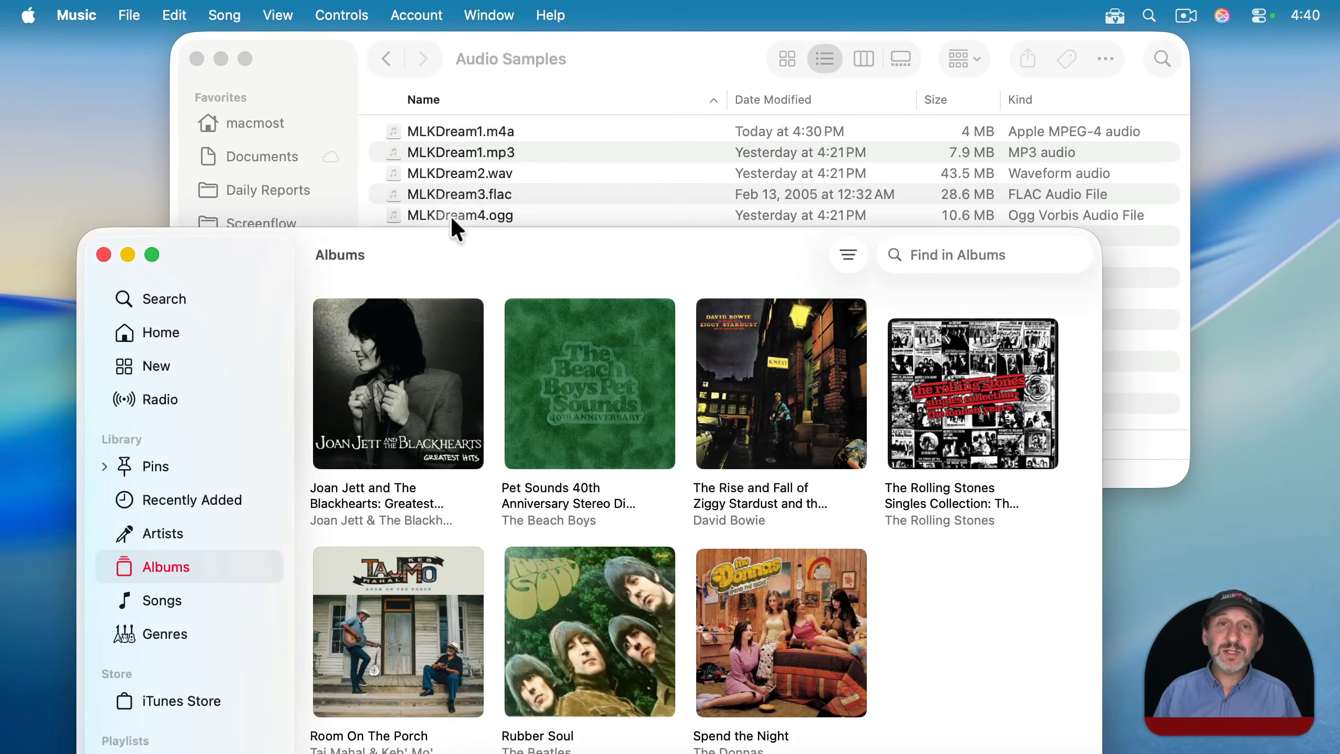
{"action": "left_click_drag", "start_coordinate": [462, 211], "coordinate": [190, 496]}
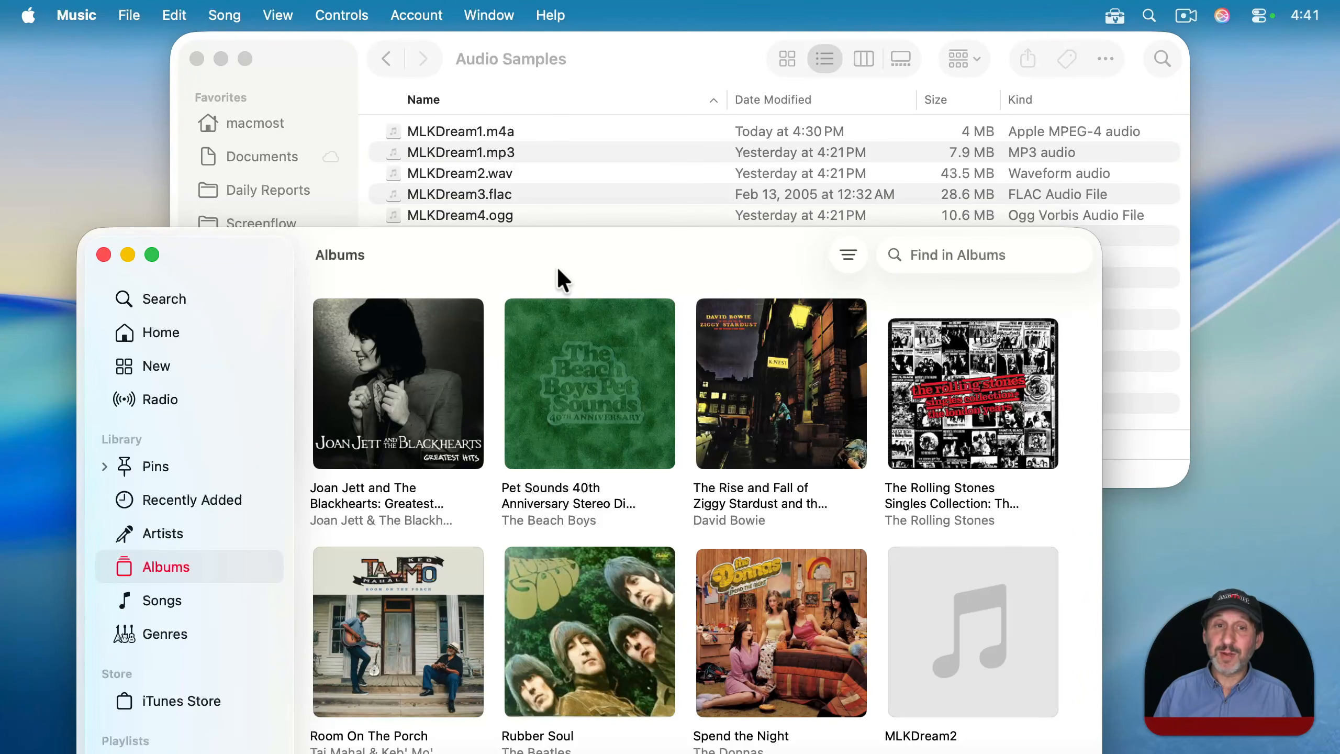
Step: Move the Music window up, find MLKDream2 in the Songs list, and create an AAC version of it
{"action": "left_click_drag", "start_coordinate": [556, 278], "coordinate": [690, 90]}
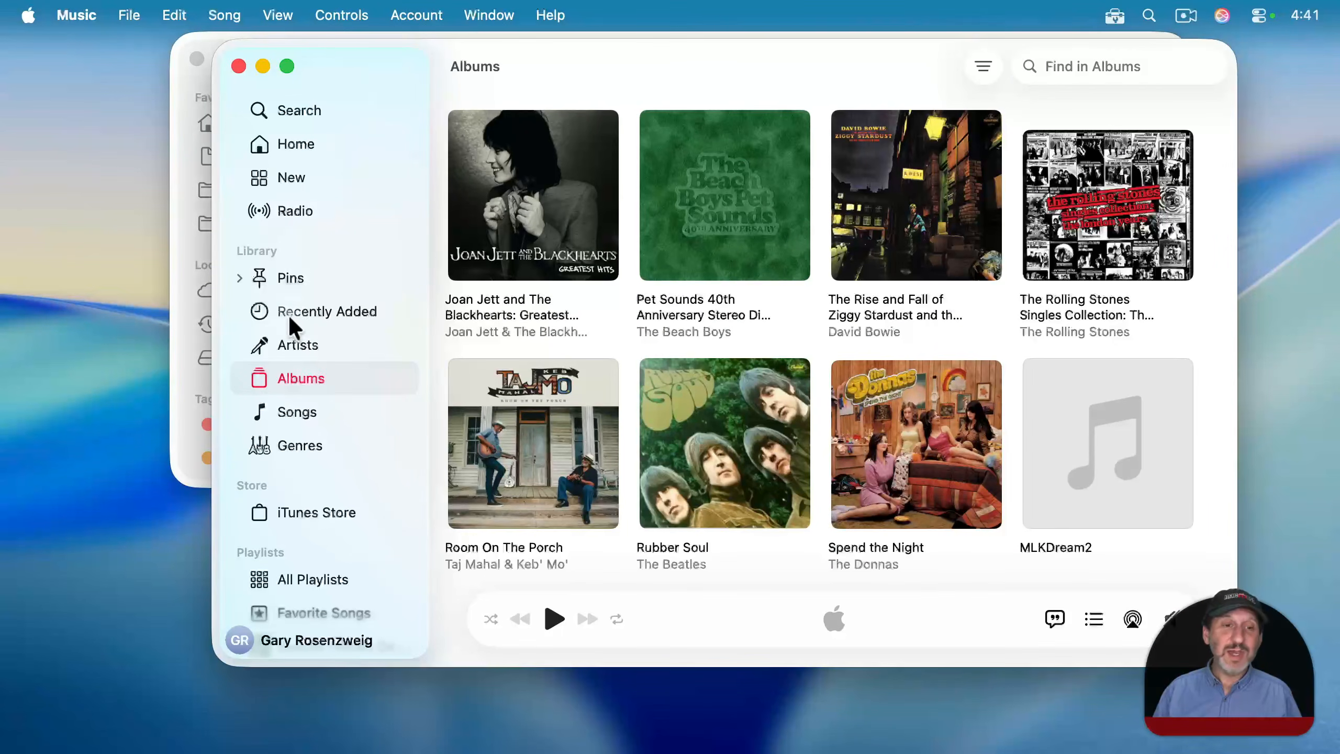
{"action": "left_click", "coordinate": [299, 415]}
{"action": "scroll", "coordinate": [615, 251], "scroll_direction": "down", "scroll_amount": 15}
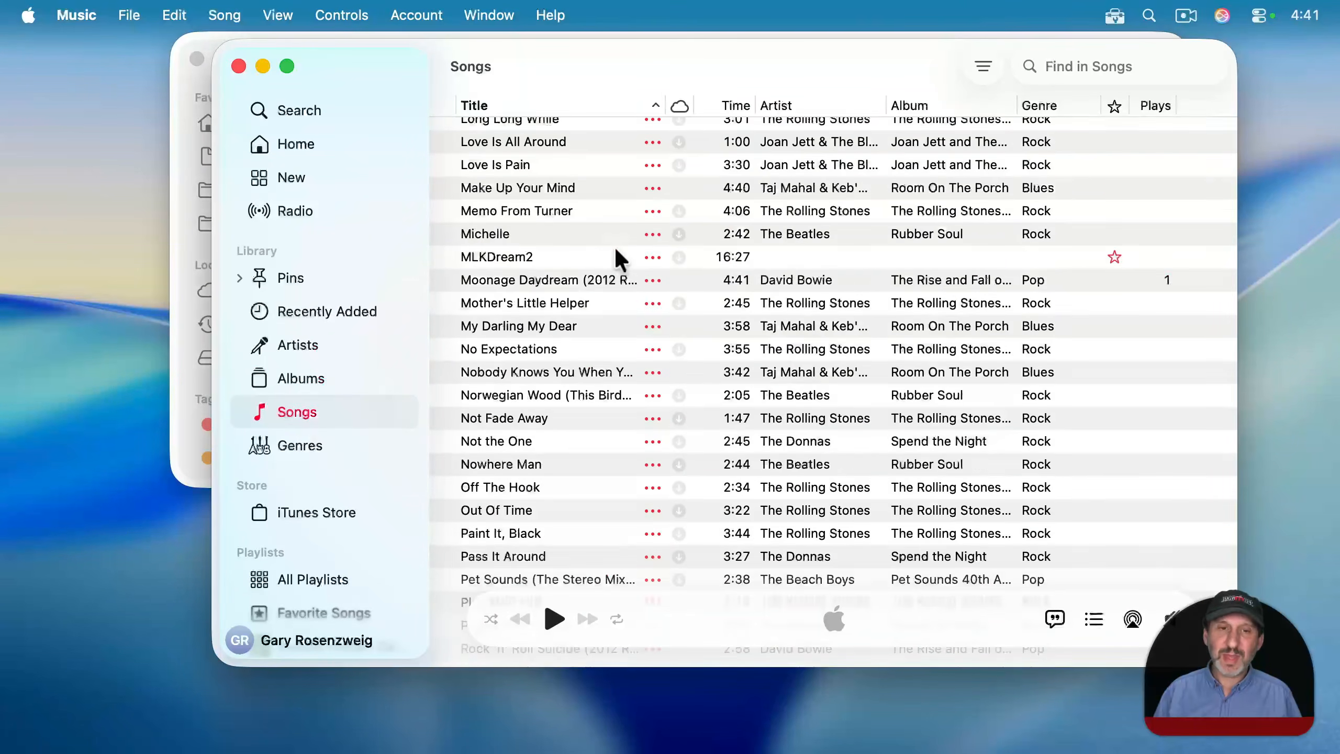
{"action": "left_click", "coordinate": [561, 256]}
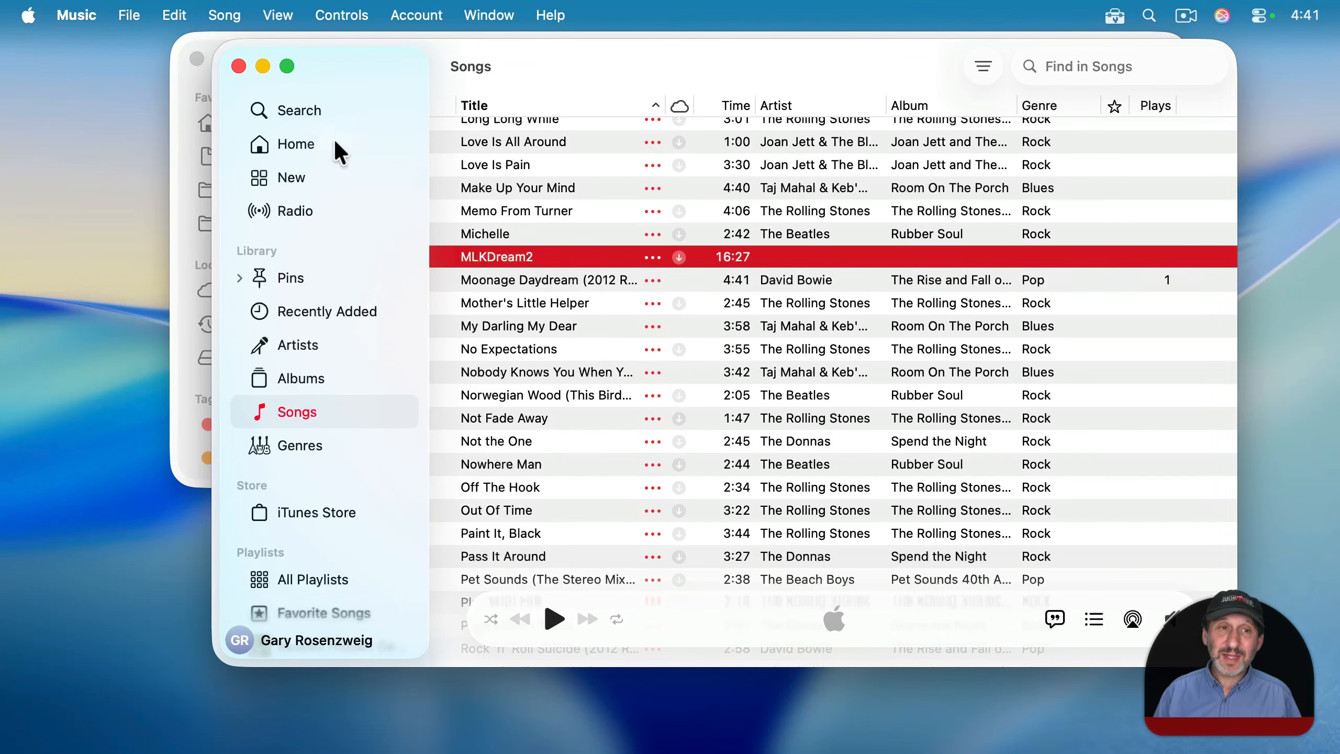
{"action": "left_click", "coordinate": [127, 12]}
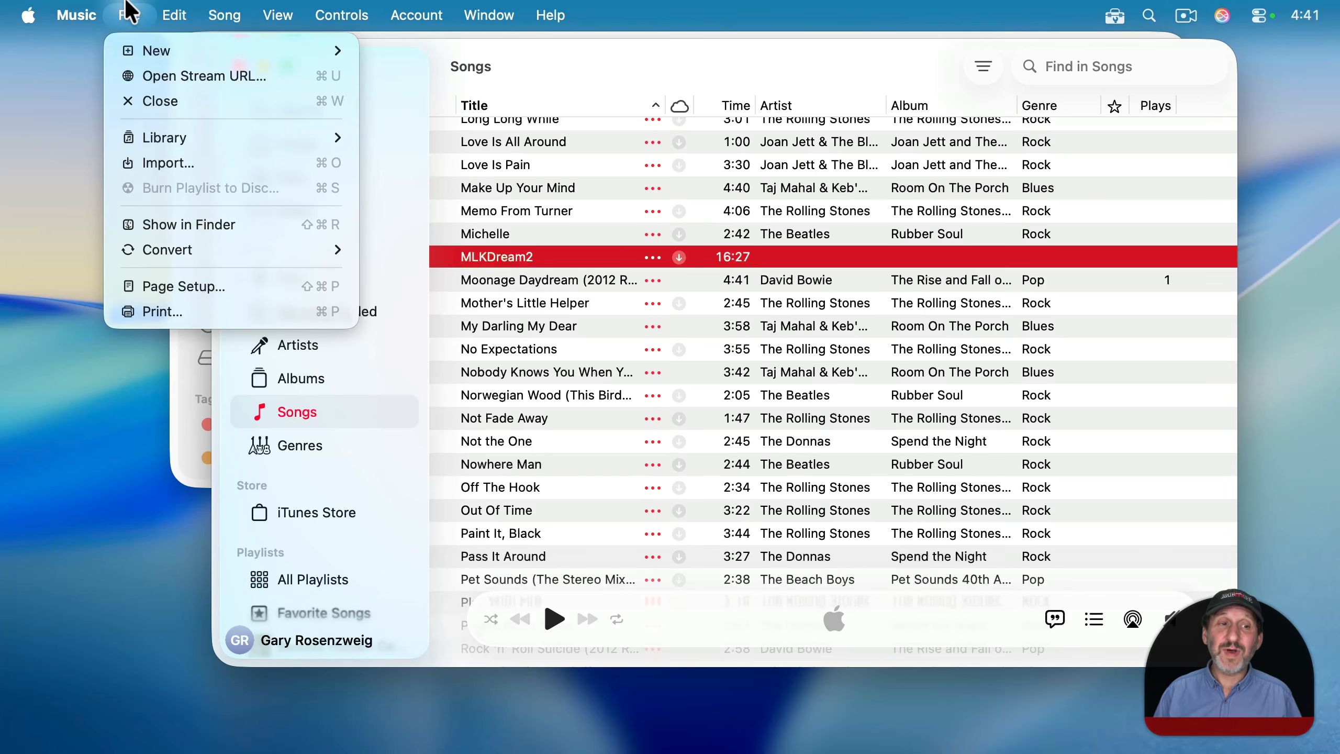
{"action": "mouse_move", "coordinate": [209, 254]}
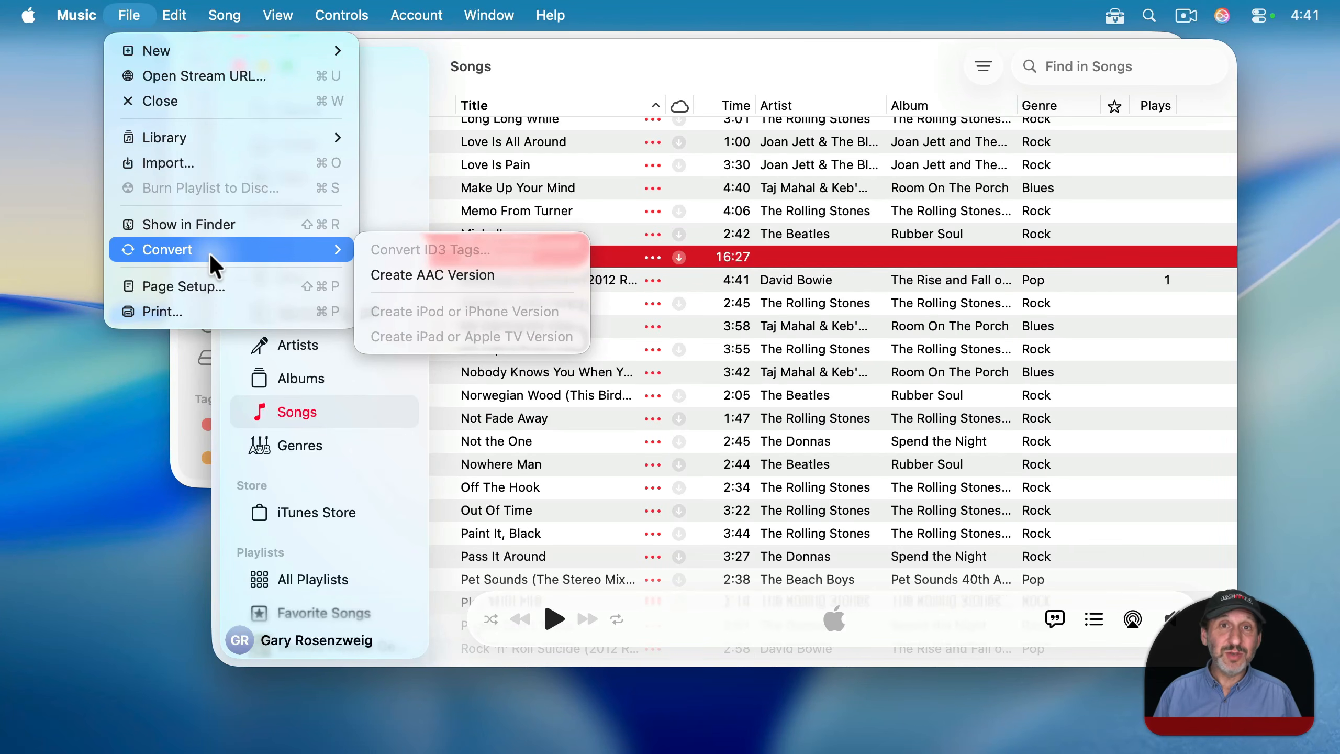
{"action": "left_click", "coordinate": [423, 271]}
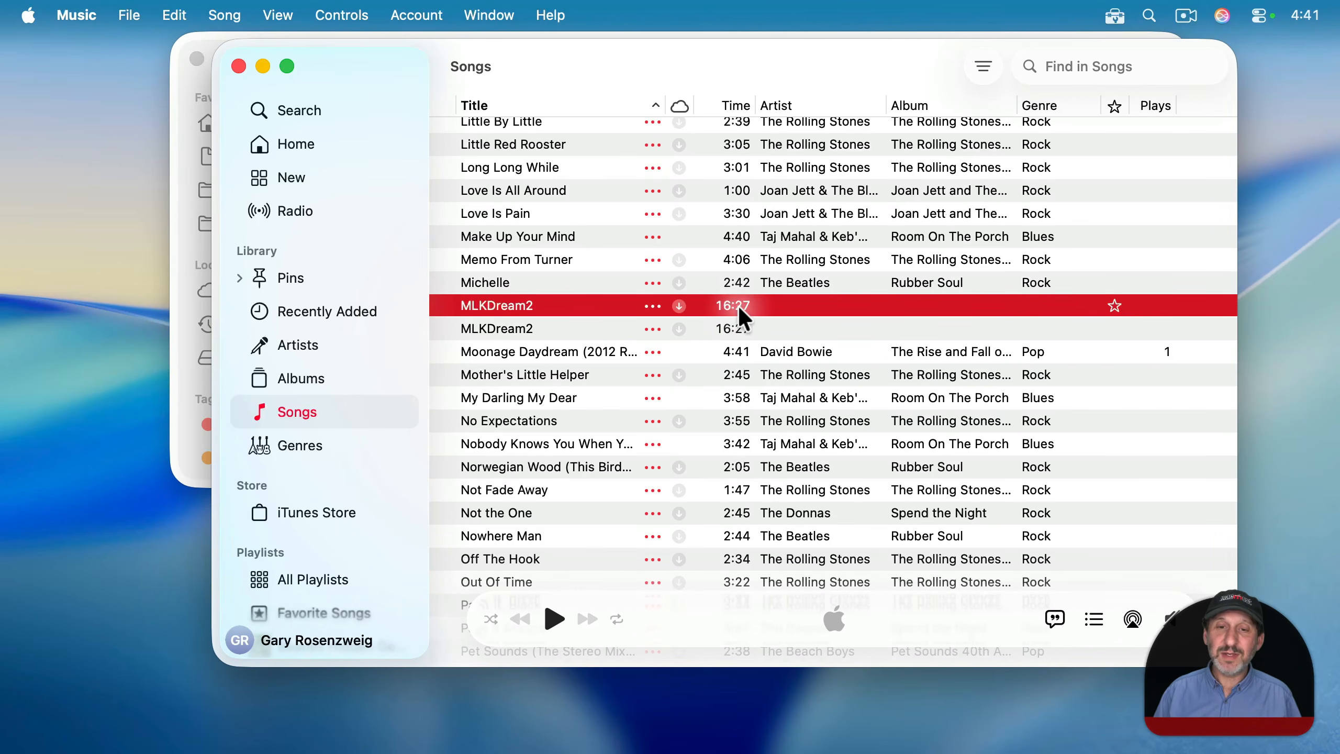
Step: Copy the converted MLKDream2 to the desktop, view its media information in QuickTime Player, and return to Music
{"action": "left_click_drag", "start_coordinate": [738, 323], "coordinate": [294, 724]}
{"action": "key", "text": "super+i"}
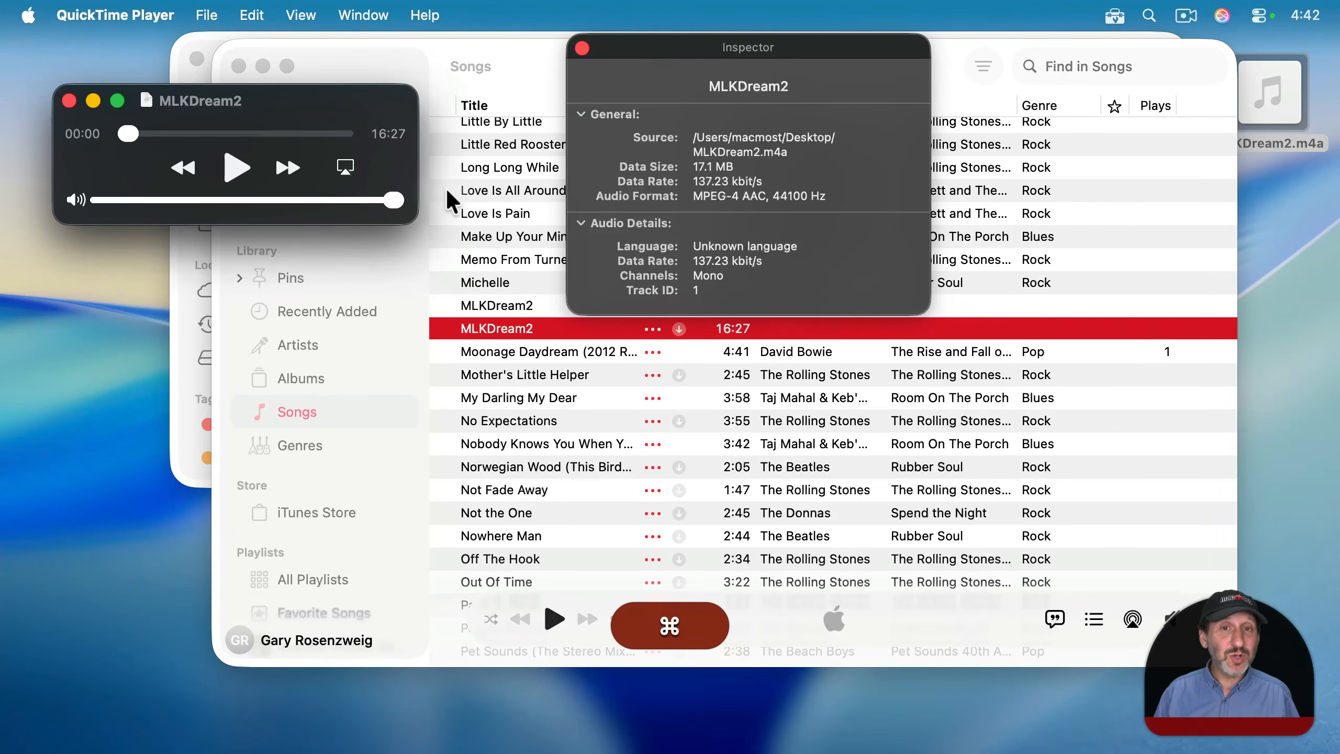
{"action": "key", "text": "super+w"}
{"action": "key", "text": "super+w"}
{"action": "left_click", "coordinate": [612, 69]}
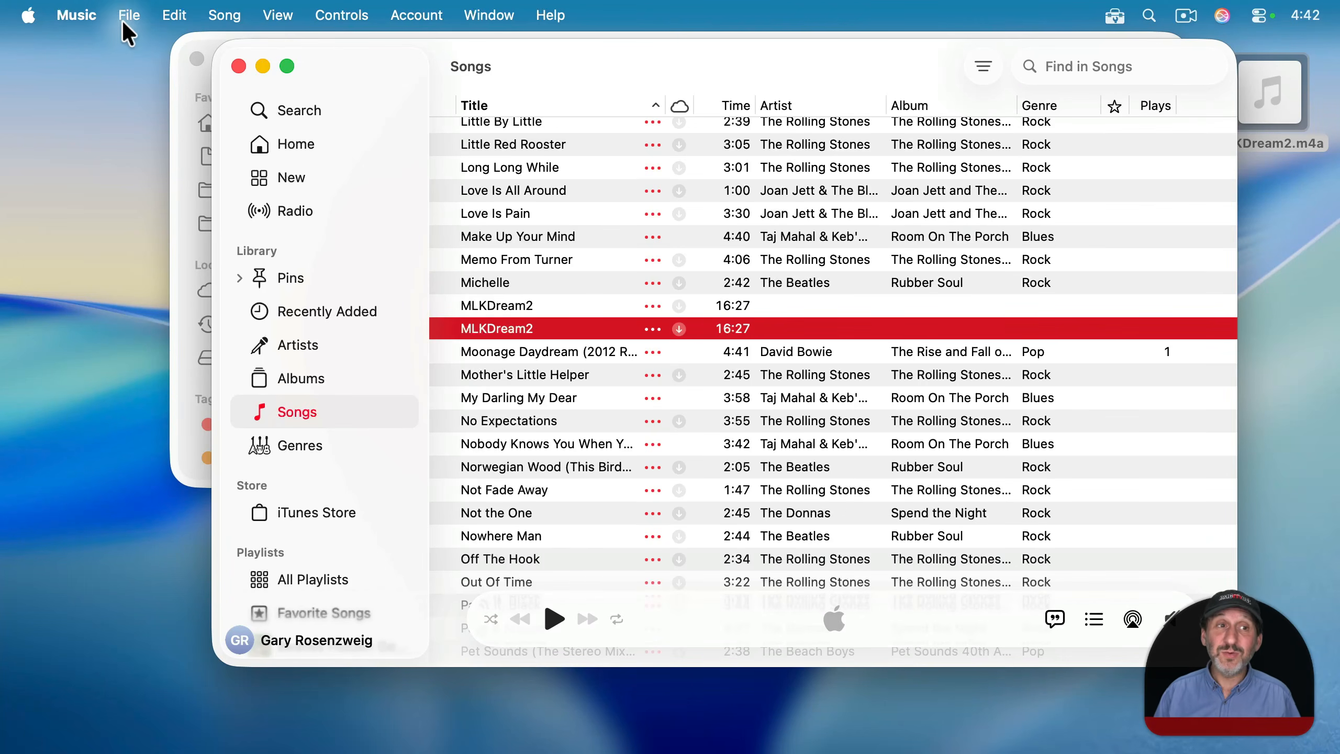
Step: Set the encoder in the import settings of Music's Files preferences to MP3 Encoder
{"action": "left_click", "coordinate": [77, 15]}
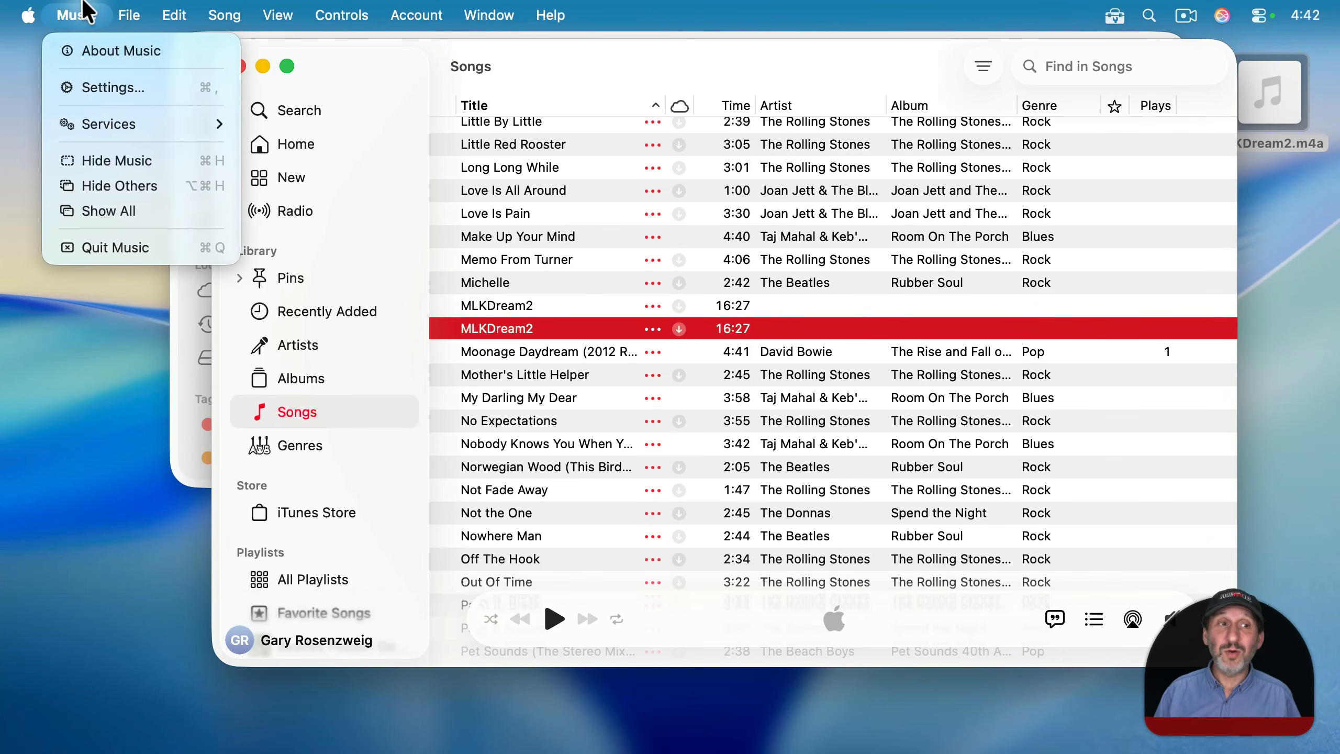
{"action": "left_click", "coordinate": [104, 89]}
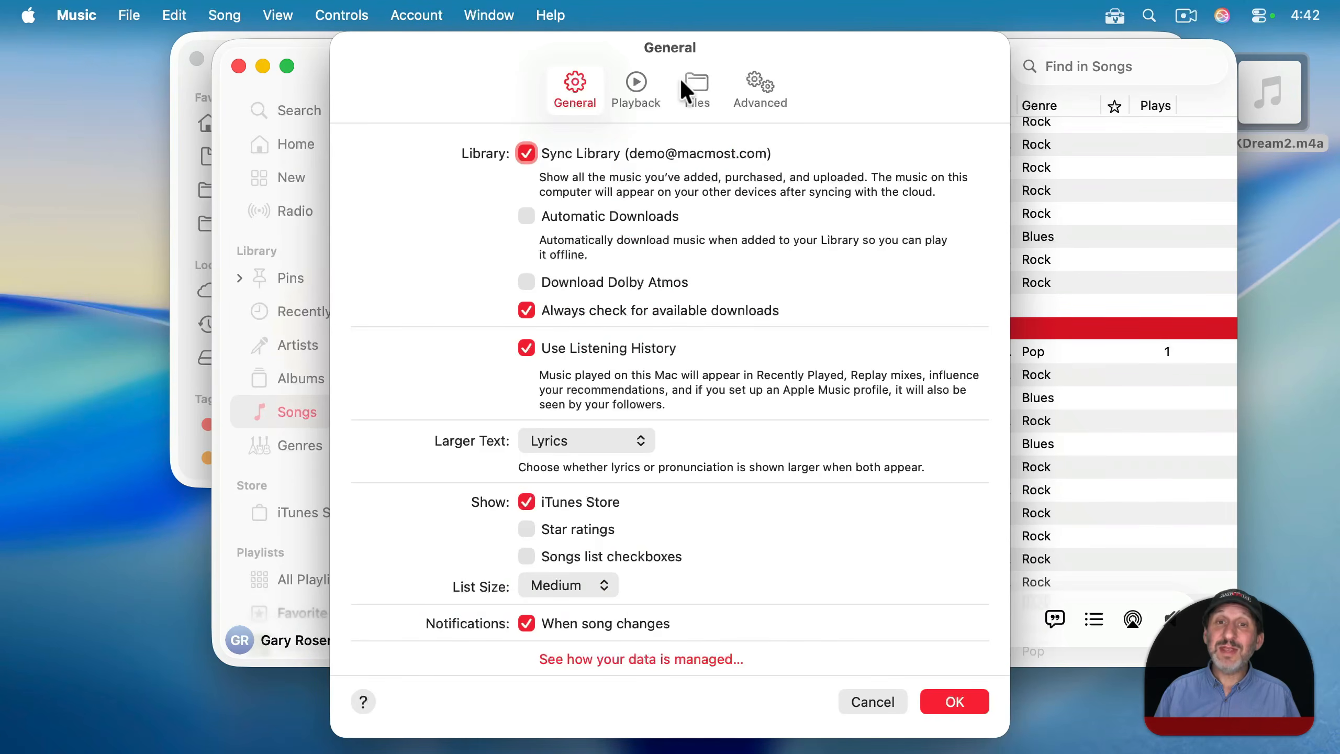
{"action": "left_click", "coordinate": [681, 84]}
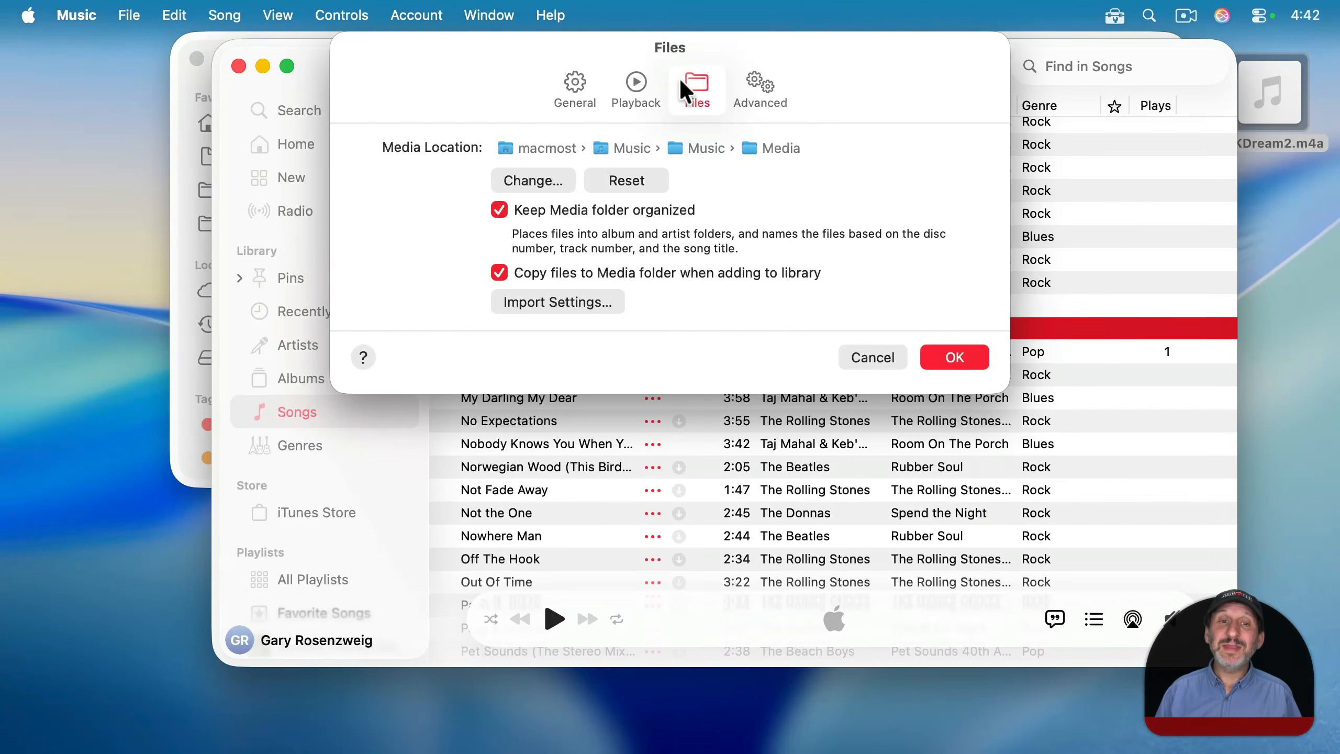
{"action": "left_click", "coordinate": [554, 301]}
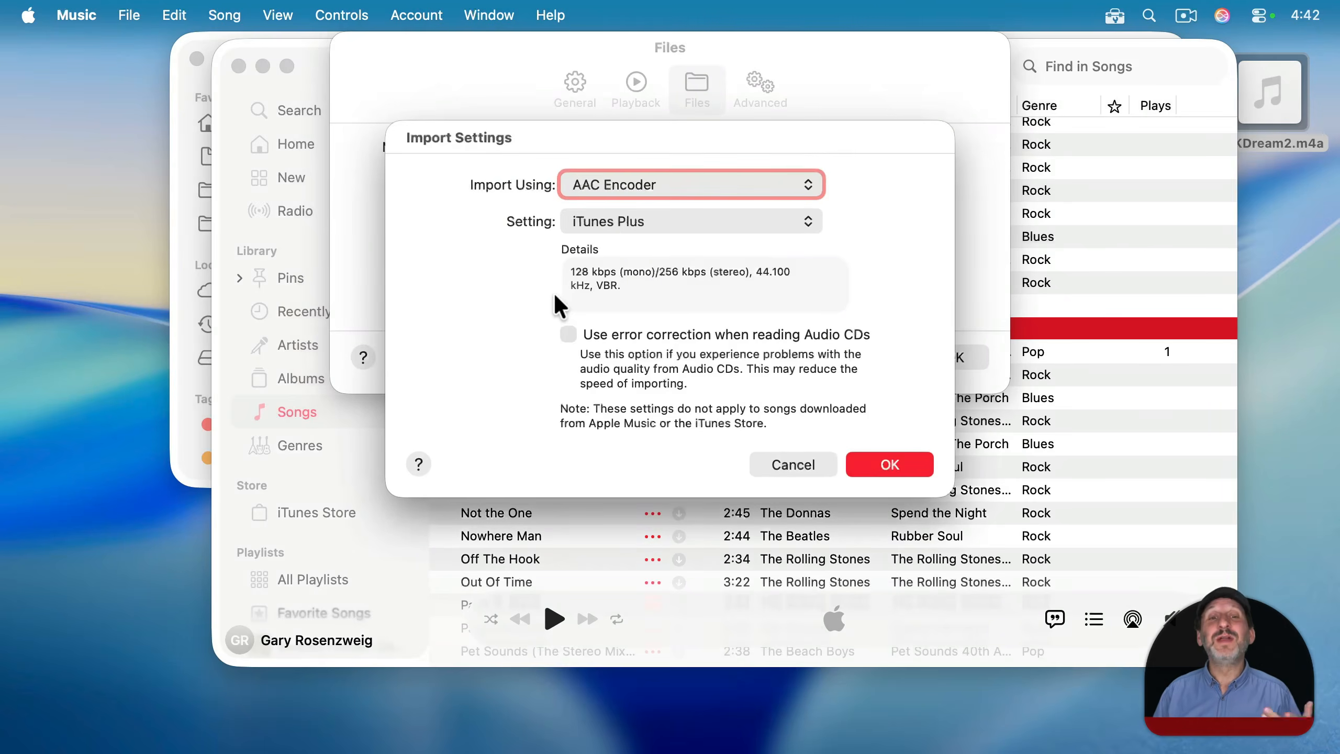
{"action": "left_click", "coordinate": [612, 196]}
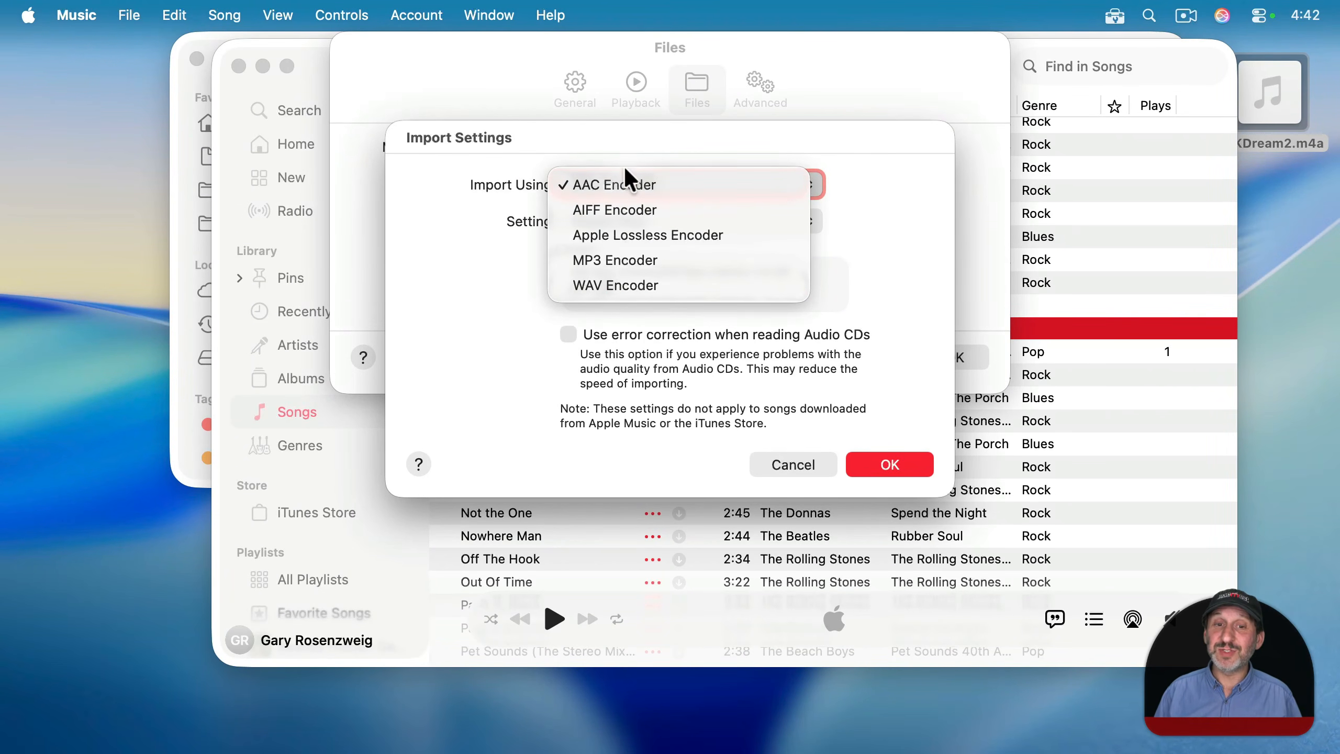
{"action": "left_click", "coordinate": [628, 267]}
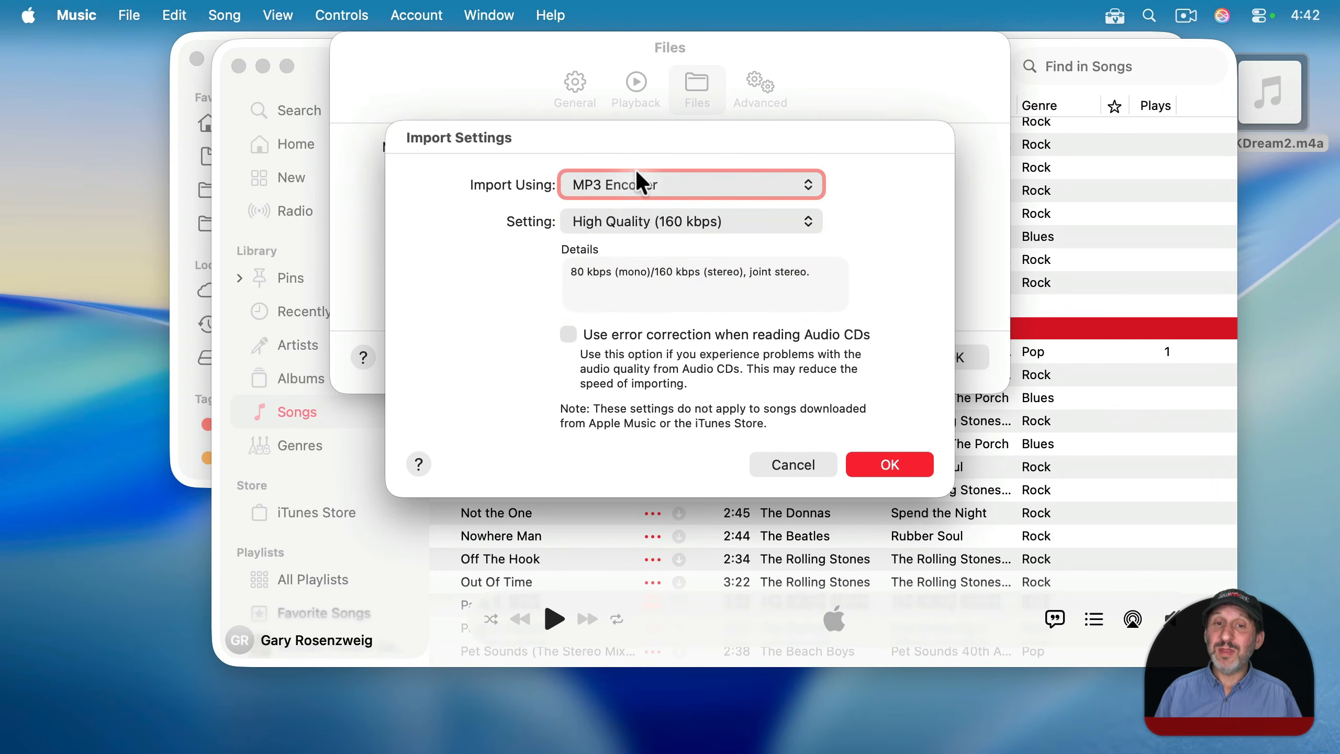
Step: Check the custom MP3 encoder options, cancel them, and save the import settings with High Quality (160 kbps)
{"action": "left_click", "coordinate": [632, 218]}
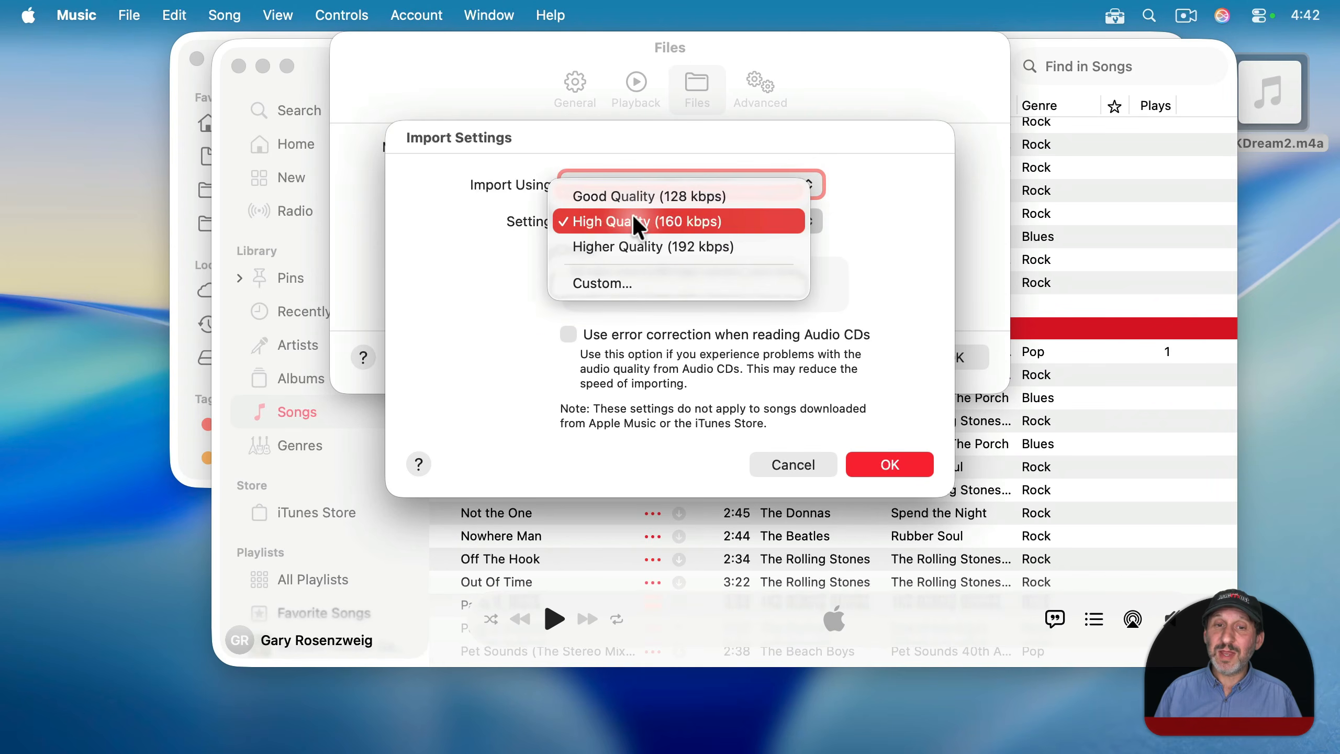
{"action": "left_click", "coordinate": [602, 289]}
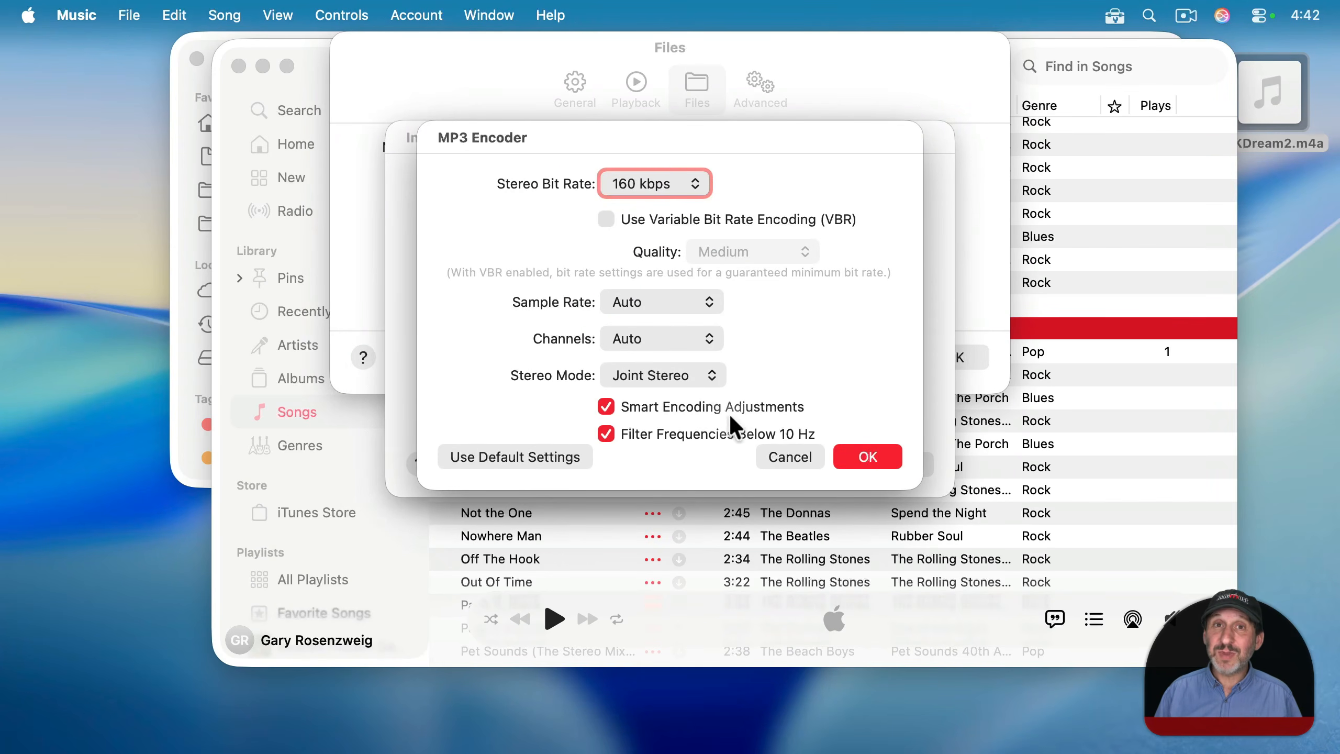
{"action": "left_click", "coordinate": [788, 456]}
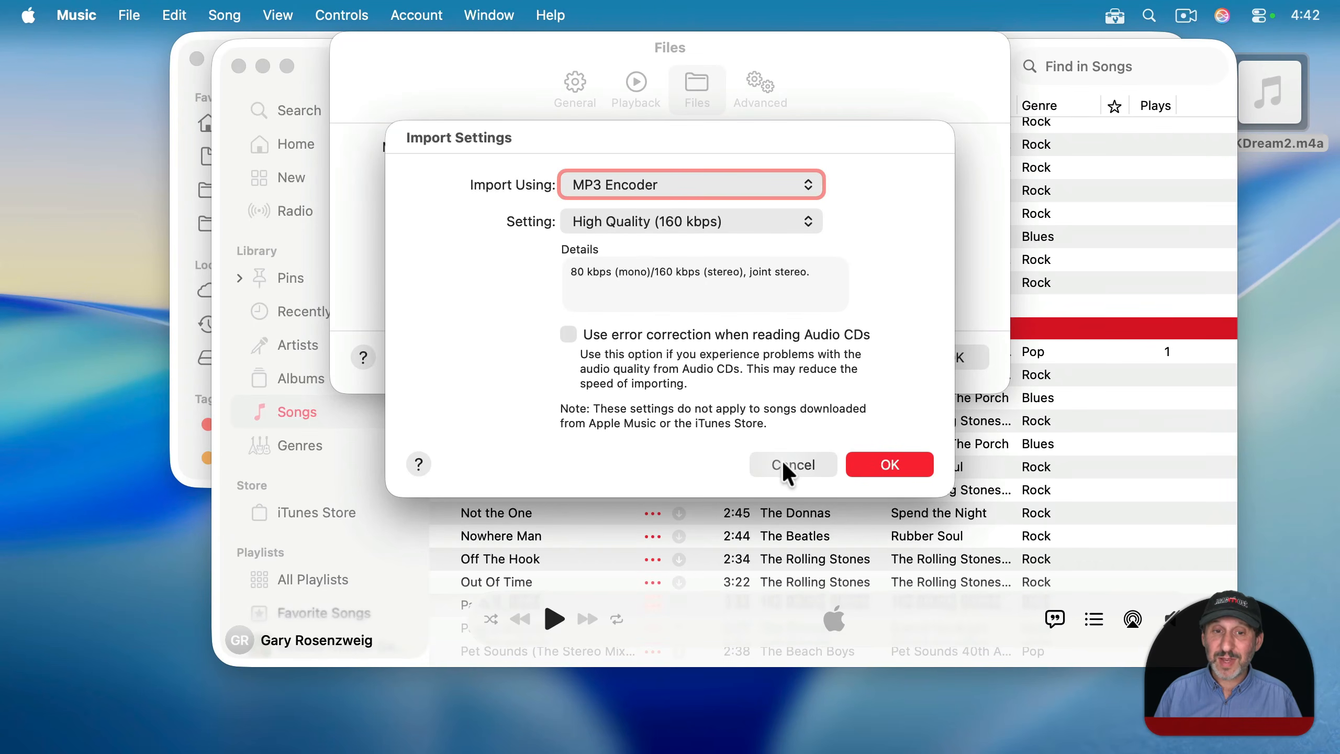
{"action": "left_click", "coordinate": [869, 465]}
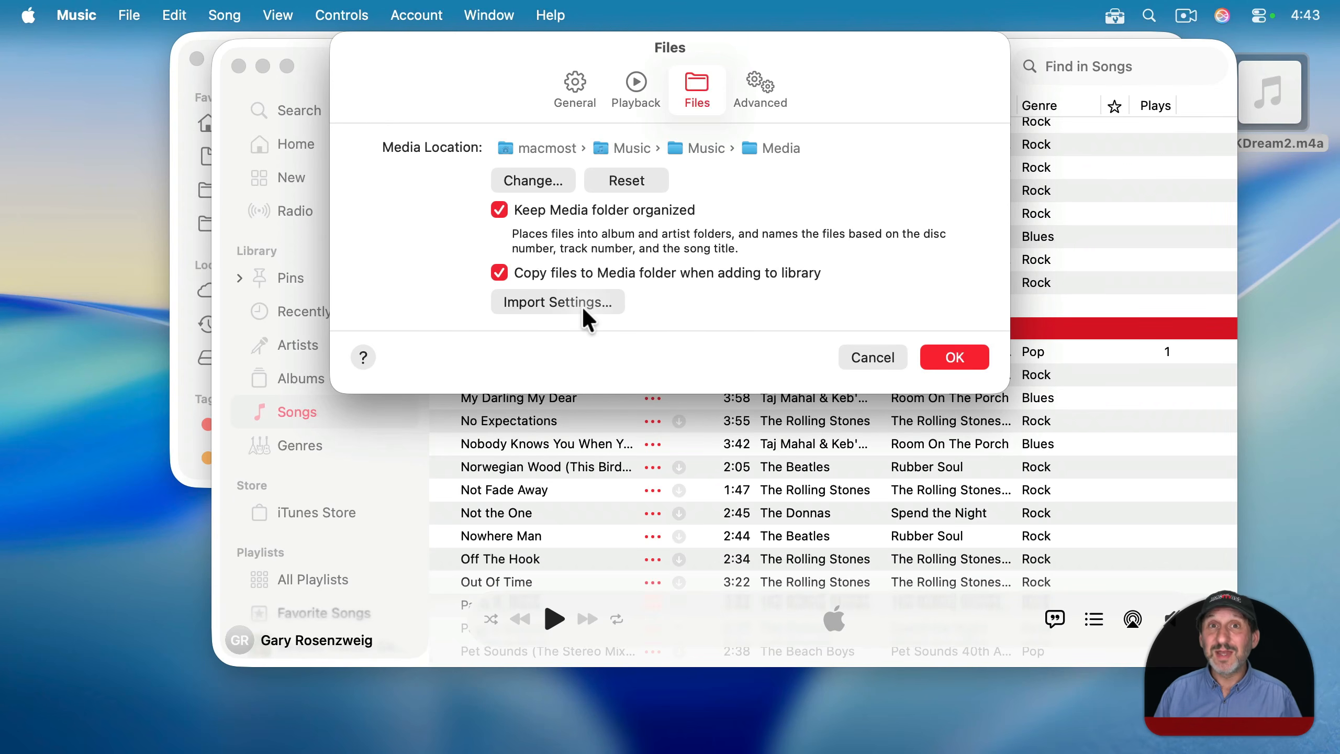
{"action": "left_click", "coordinate": [954, 355]}
Step: Create an MP3 version of the selected MLKDream2 song in the Music library
{"action": "left_click", "coordinate": [129, 15]}
{"action": "mouse_move", "coordinate": [191, 252]}
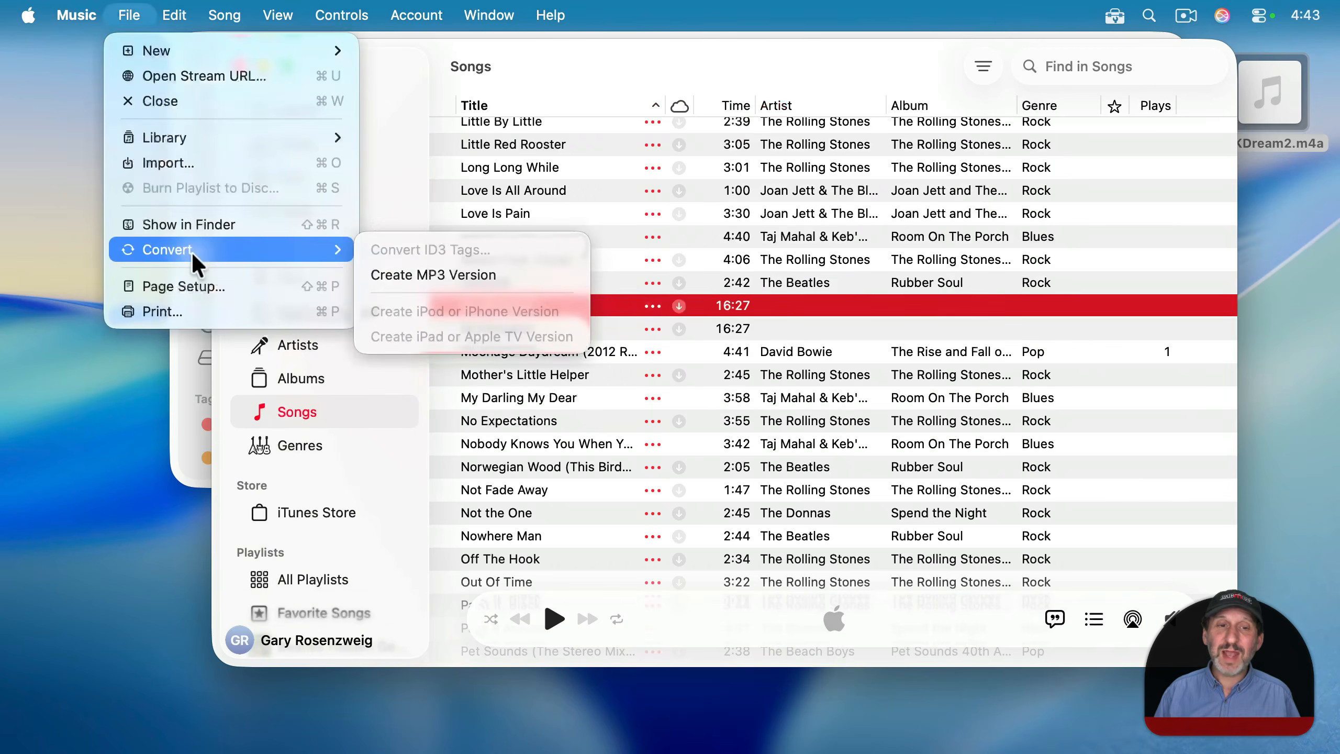
{"action": "left_click", "coordinate": [436, 272]}
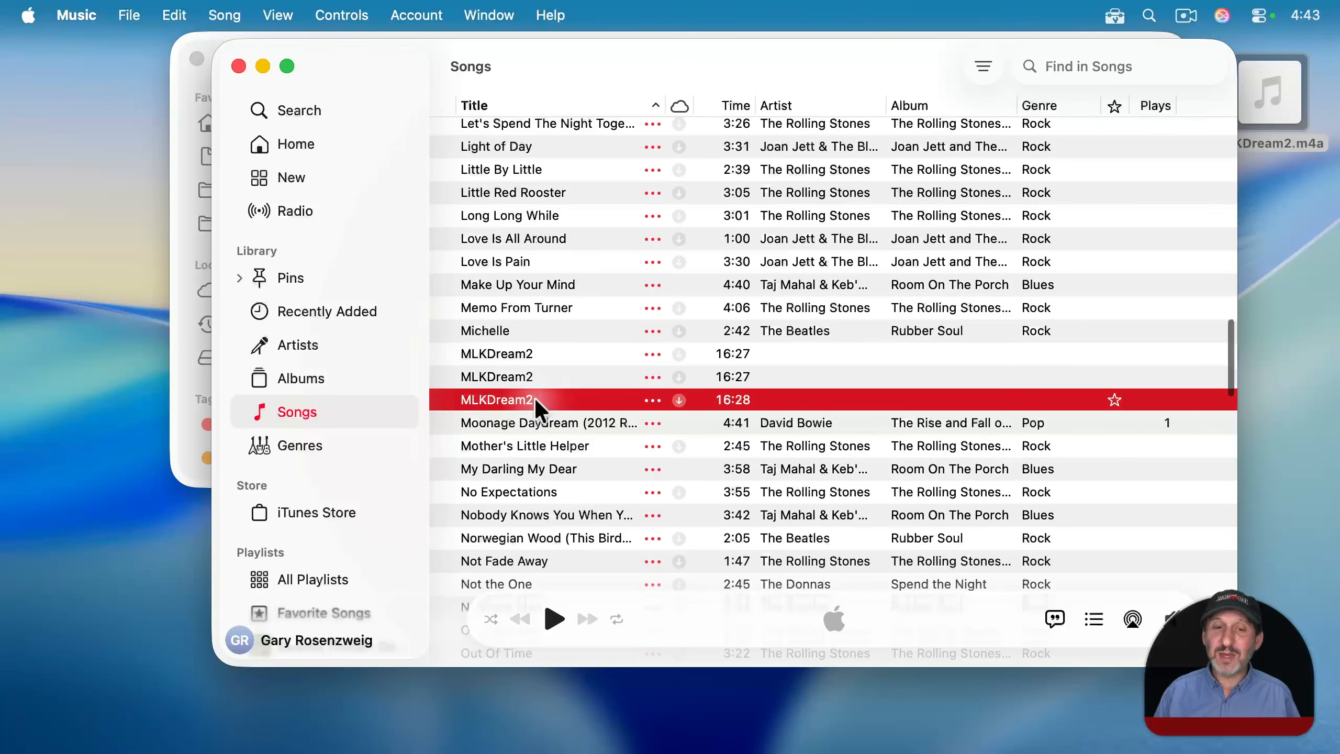
Step: Copy the MP3 version of MLKDream2 to the desktop and show its media information in QuickTime Player
{"action": "left_click_drag", "start_coordinate": [533, 397], "coordinate": [1270, 230]}
{"action": "double_click", "coordinate": [1277, 243]}
{"action": "key", "text": "super+i"}
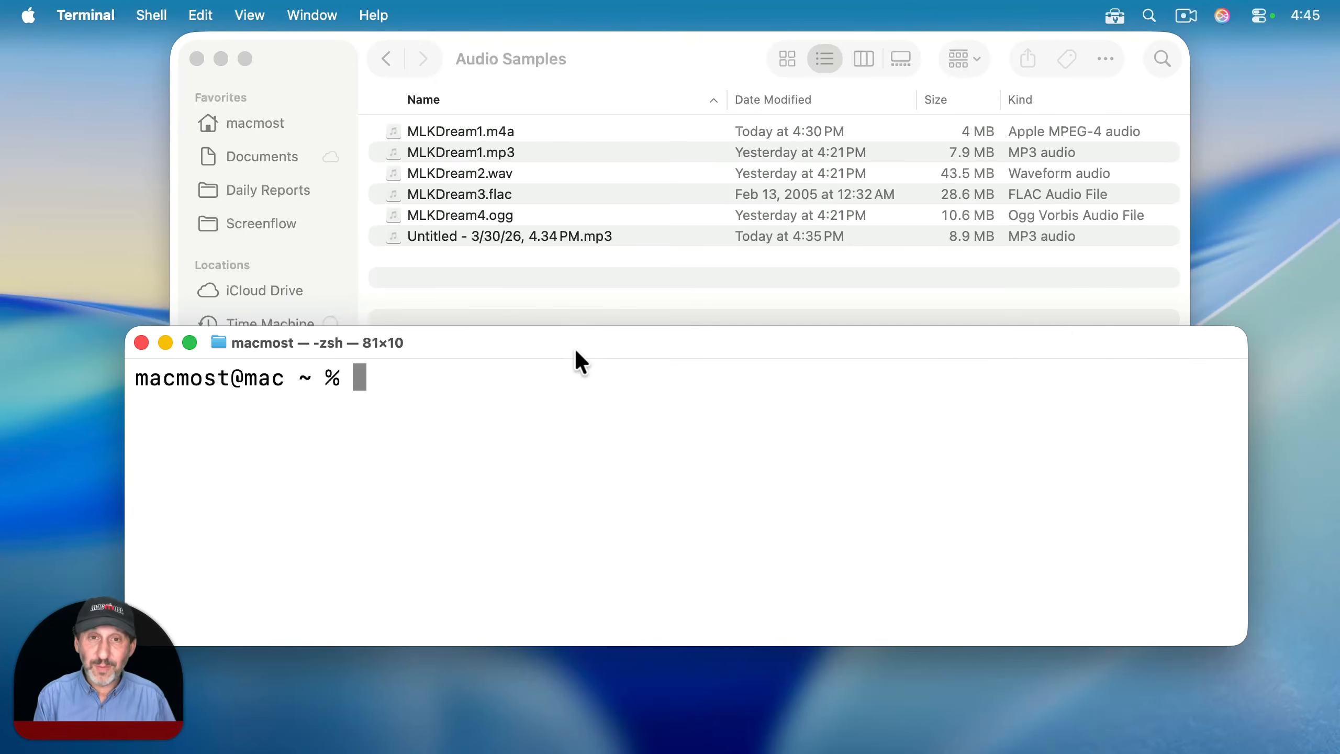
Step: Switch to Terminal, display the converter's help with afconvert -h, and examine its usage and options
{"action": "type", "text": "af"}
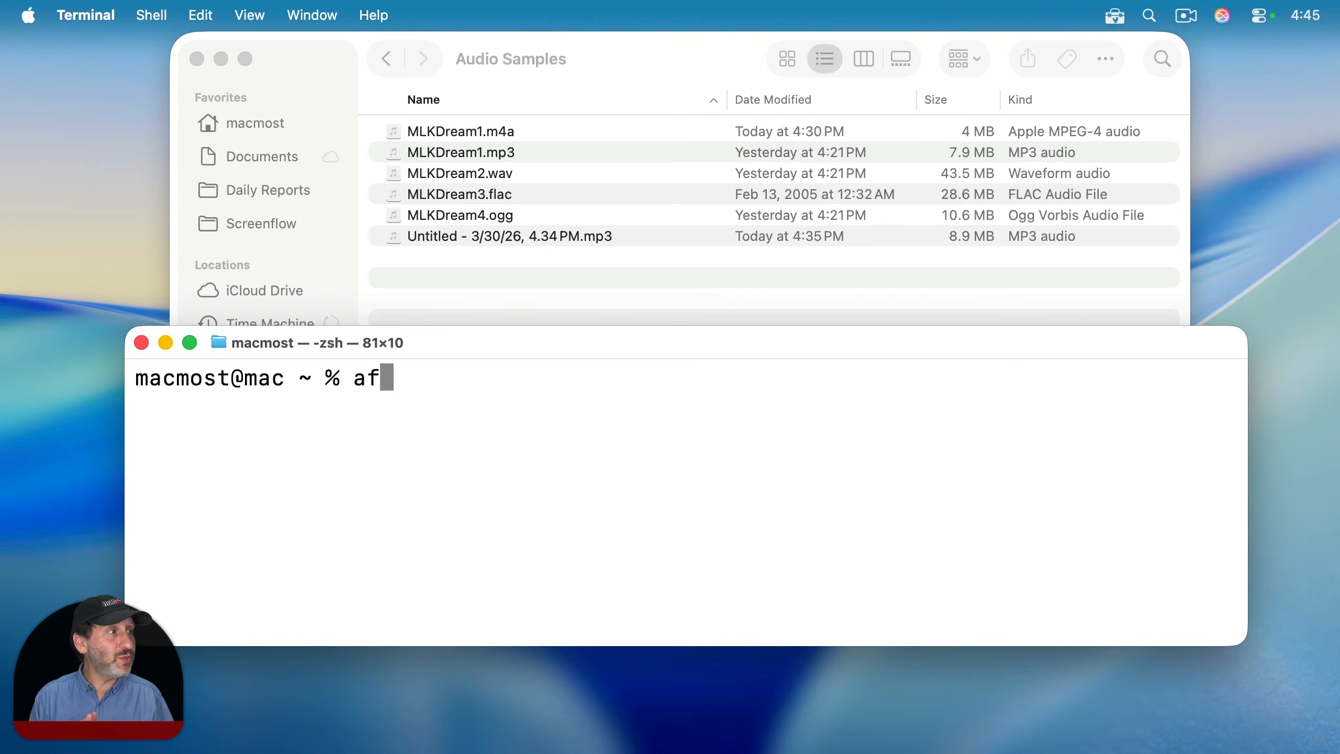
{"action": "type", "text": "convert"}
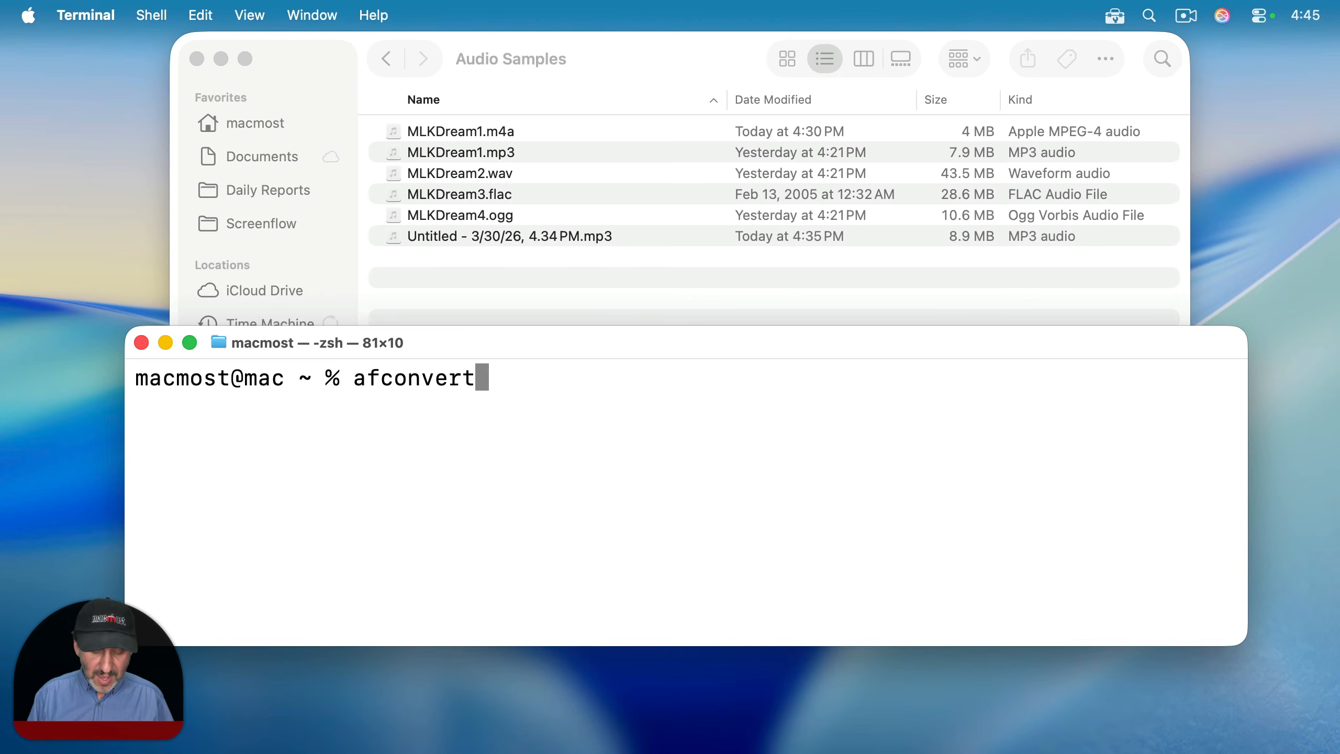
{"action": "type", "text": " -h"}
{"action": "key", "text": "Return"}
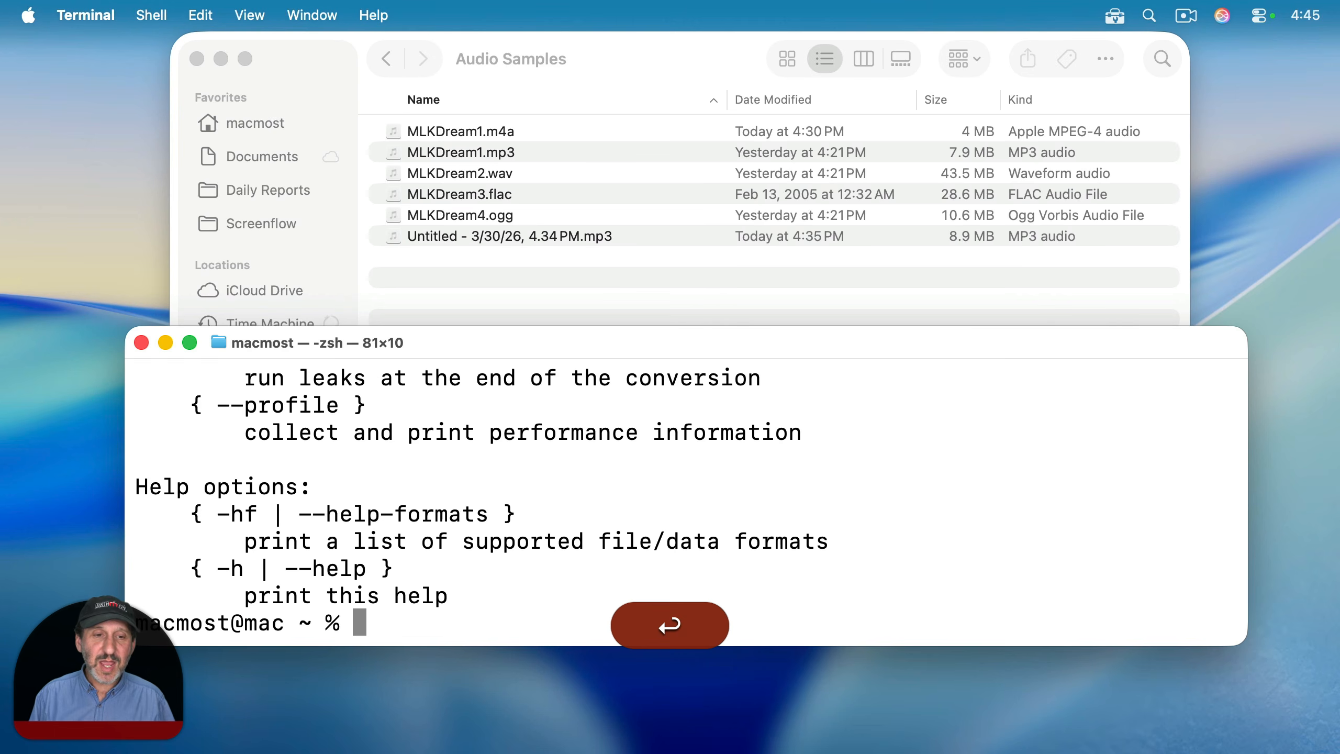
{"action": "scroll", "coordinate": [428, 469], "scroll_direction": "up", "scroll_amount": 10}
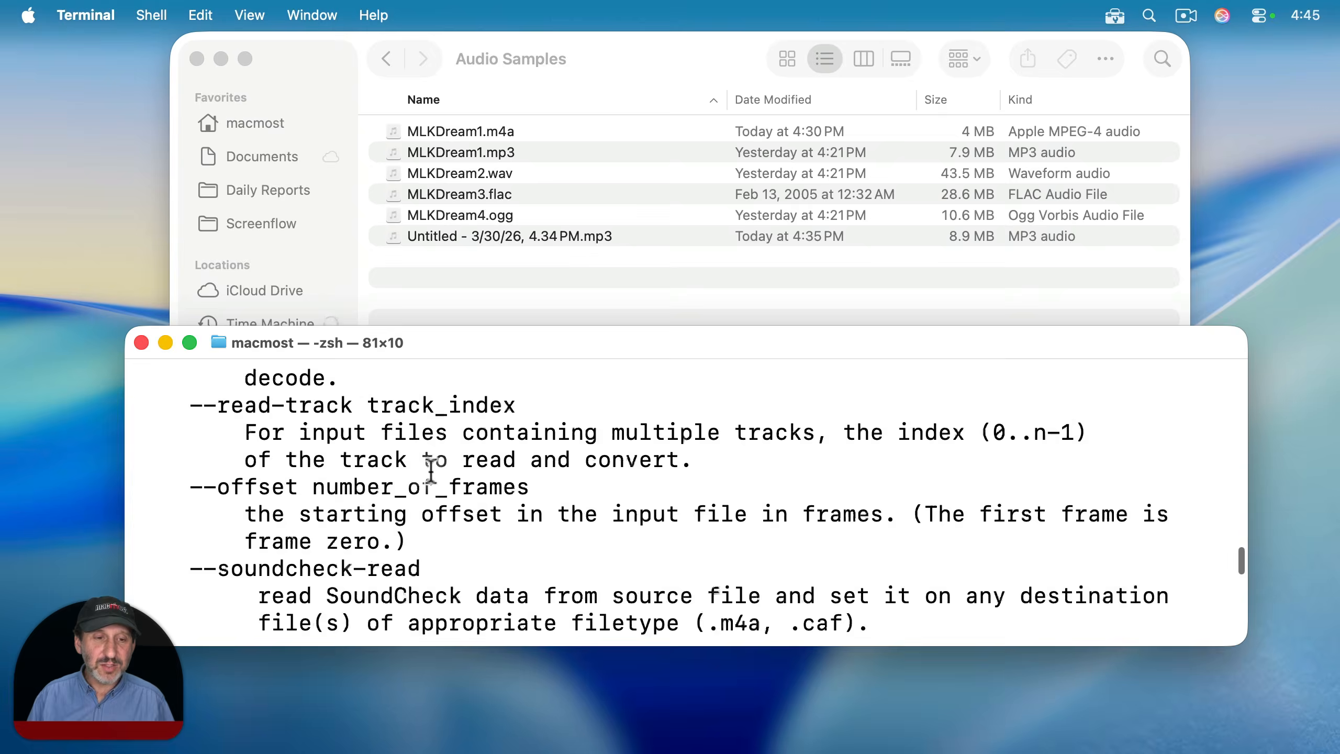
{"action": "scroll", "coordinate": [431, 470], "scroll_direction": "up", "scroll_amount": 20}
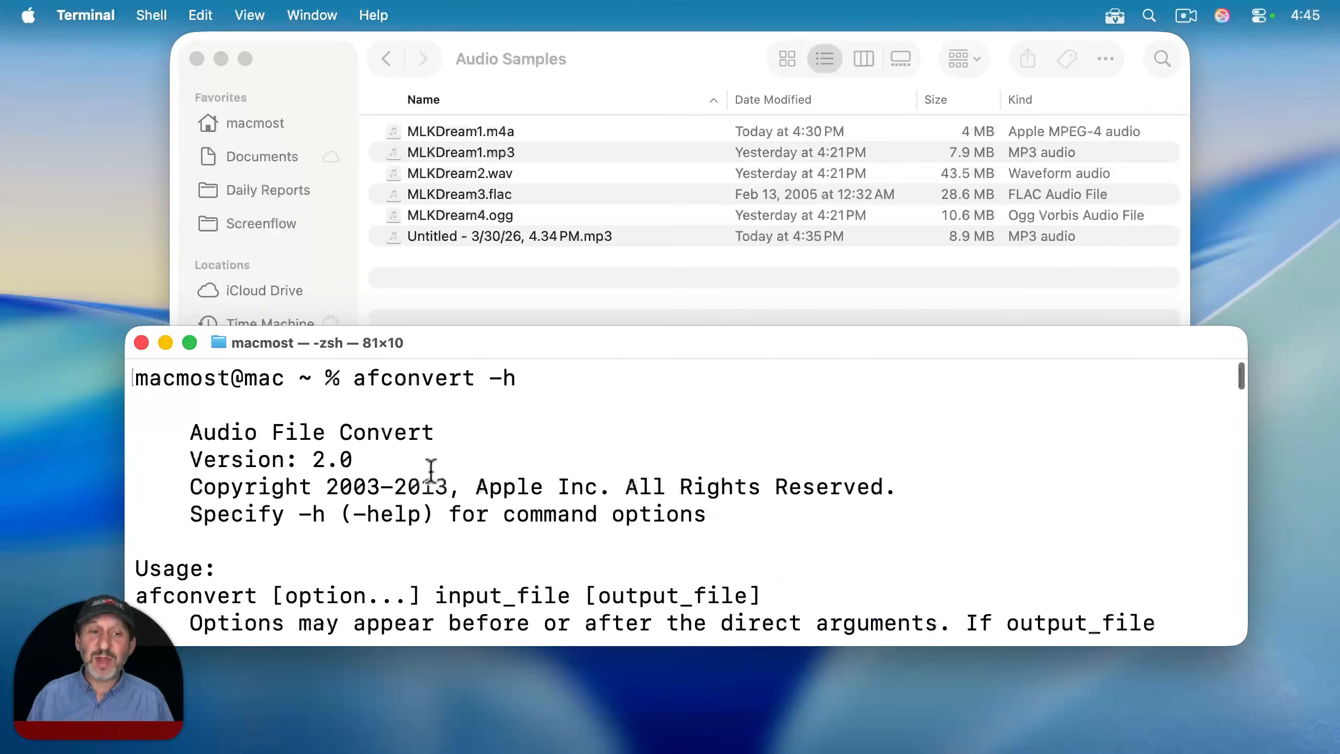
{"action": "scroll", "coordinate": [431, 470], "scroll_direction": "down", "scroll_amount": 20}
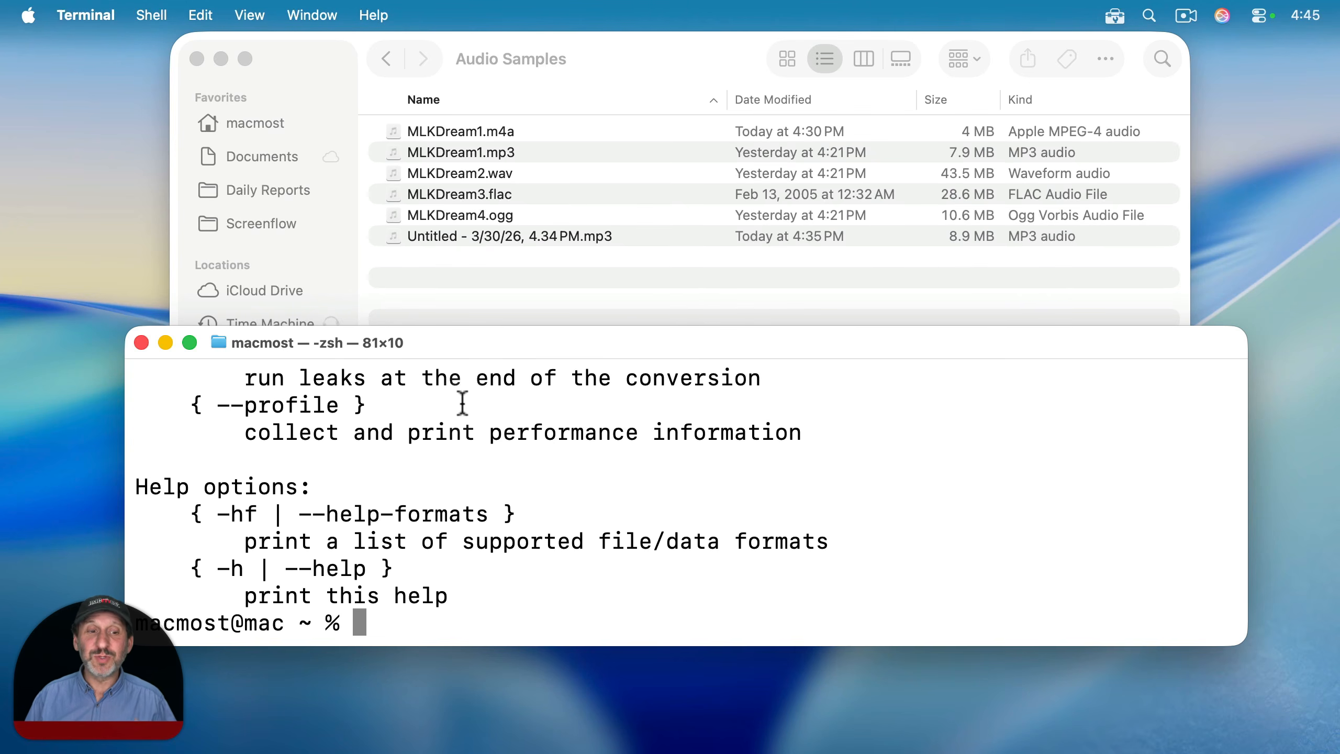
Step: Change the working directory to /Users/macmost/Documents/Audio\ Samples and list its files with ls
{"action": "type", "text": "cd"}
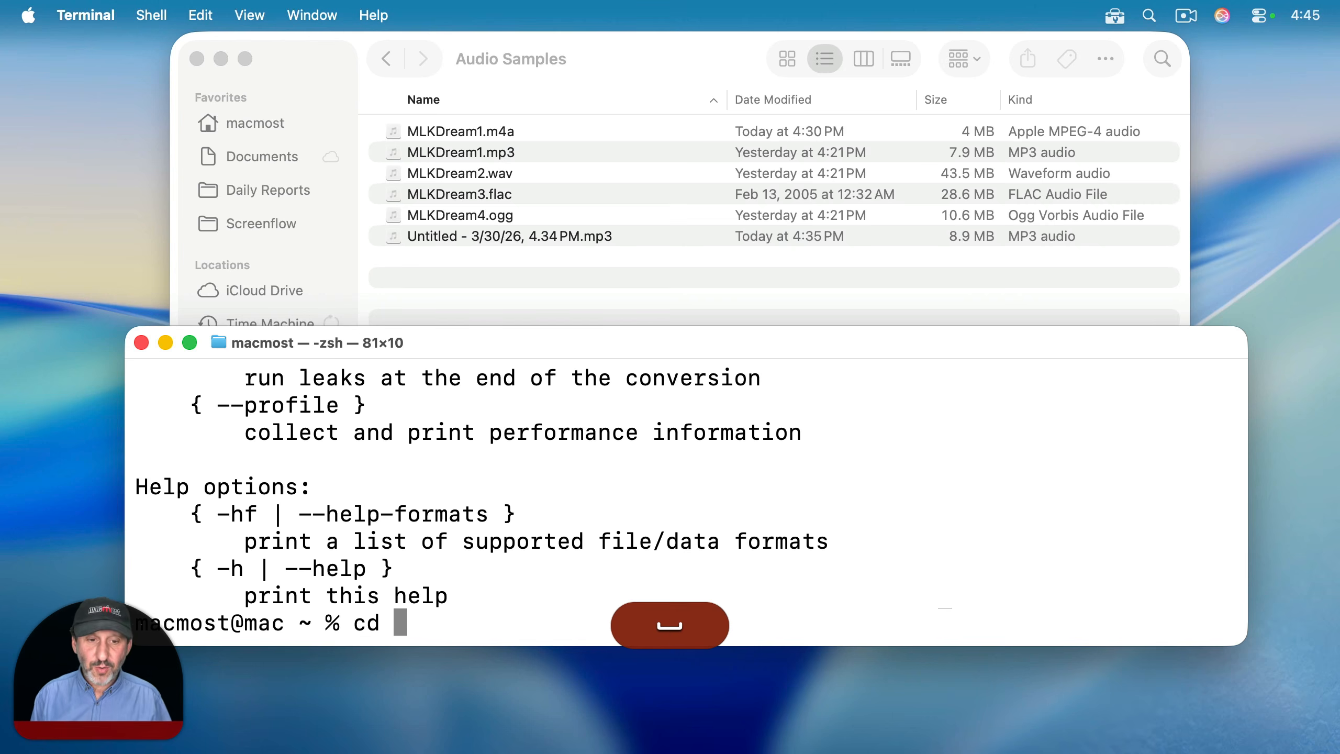
{"action": "left_click", "coordinate": [639, 87]}
{"action": "left_click_drag", "start_coordinate": [585, 445], "coordinate": [481, 602]}
{"action": "key", "text": "Return"}
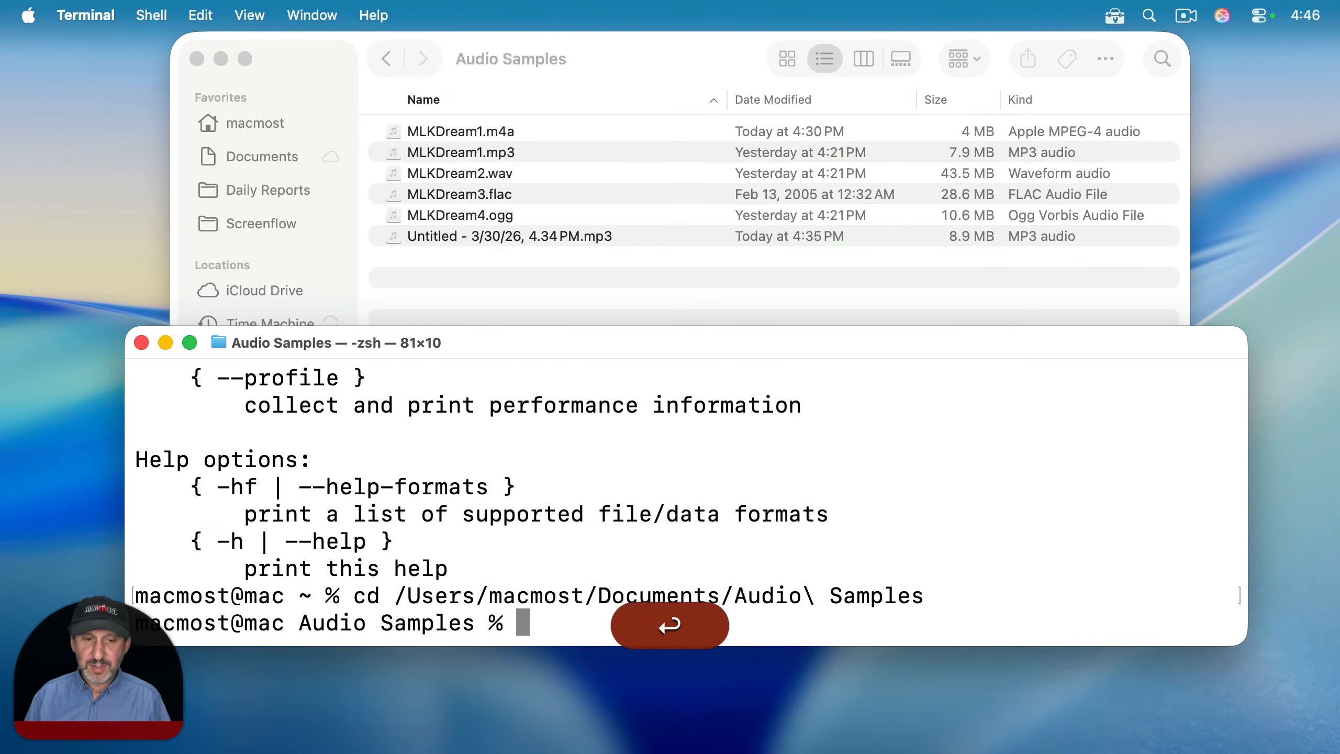
{"action": "type", "text": "ls"}
{"action": "key", "text": "Return"}
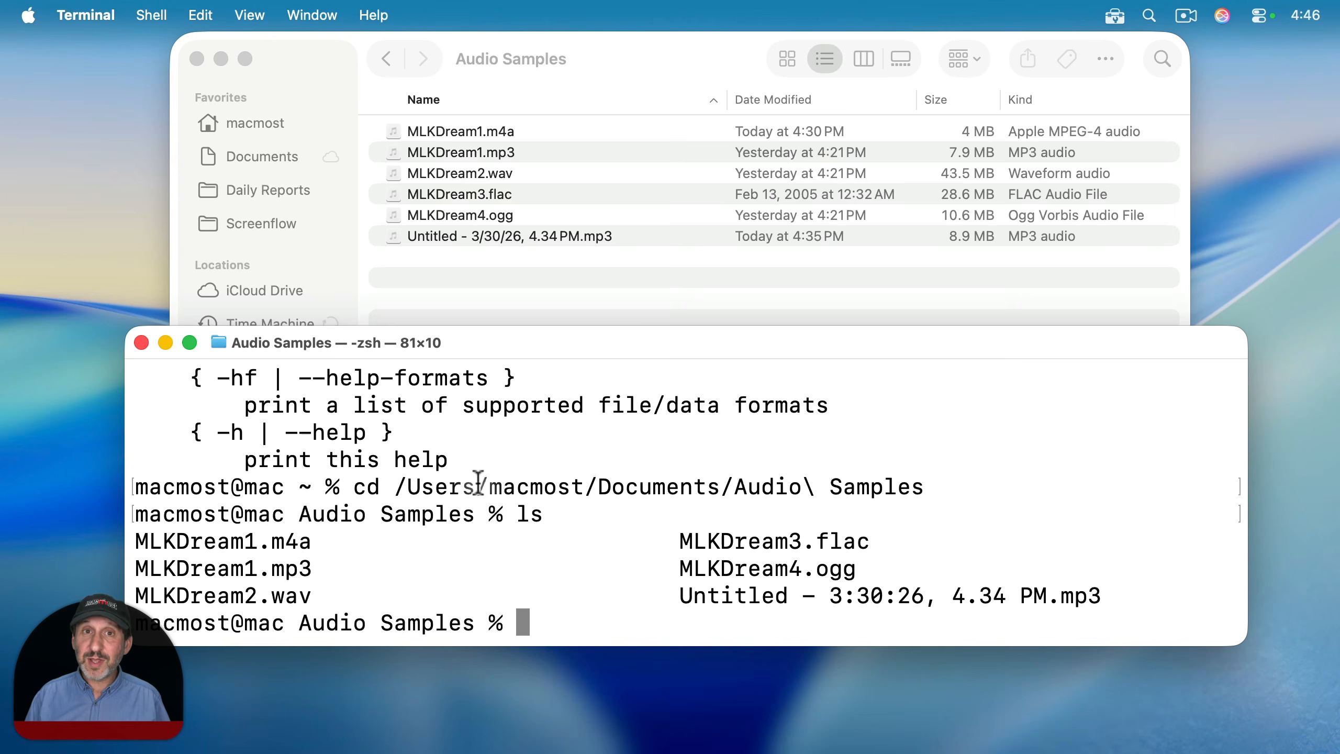
Step: Run "afconvert MLKDream3.flac MLKDream3.m4a -f m4af -d aac", and show the new file's media information in QuickTime Player
{"action": "type", "text": "afconvert MLKDream3.flac MLKDream3.m4a -f m4af -d aac"}
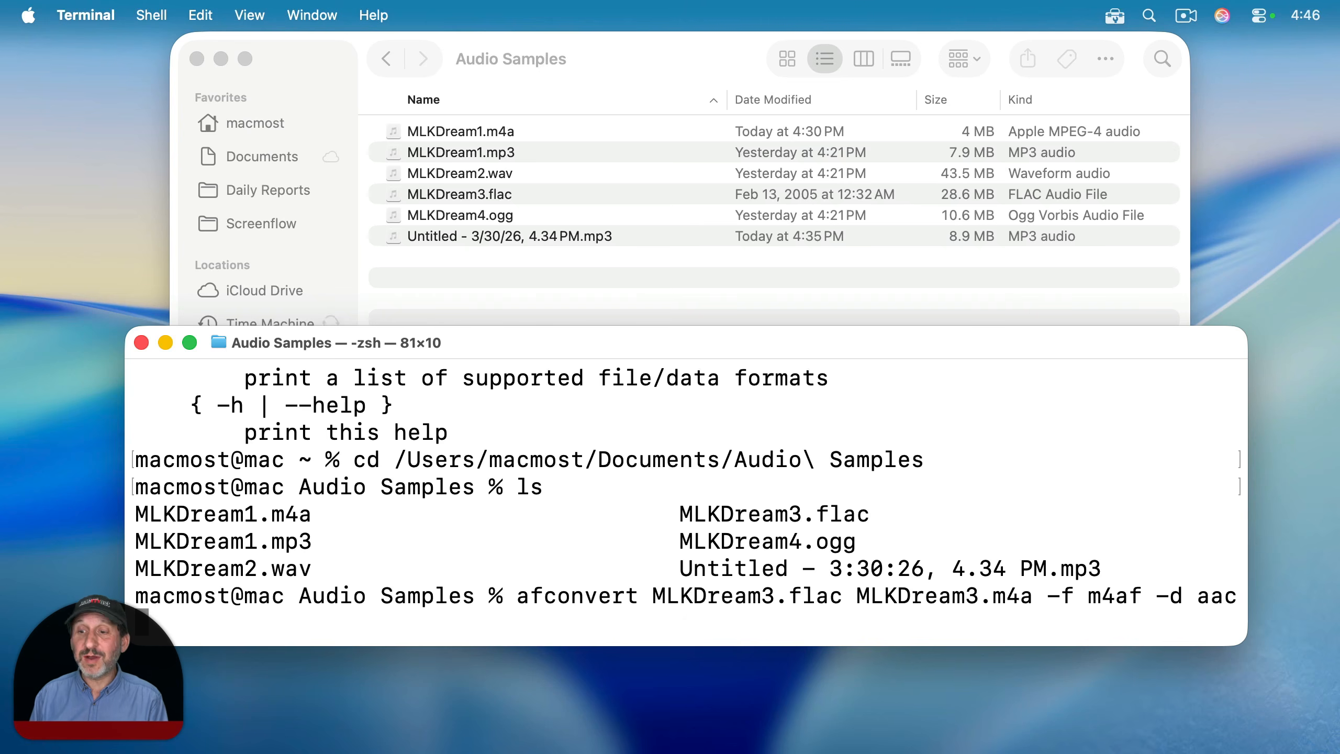
{"action": "key", "text": "Return"}
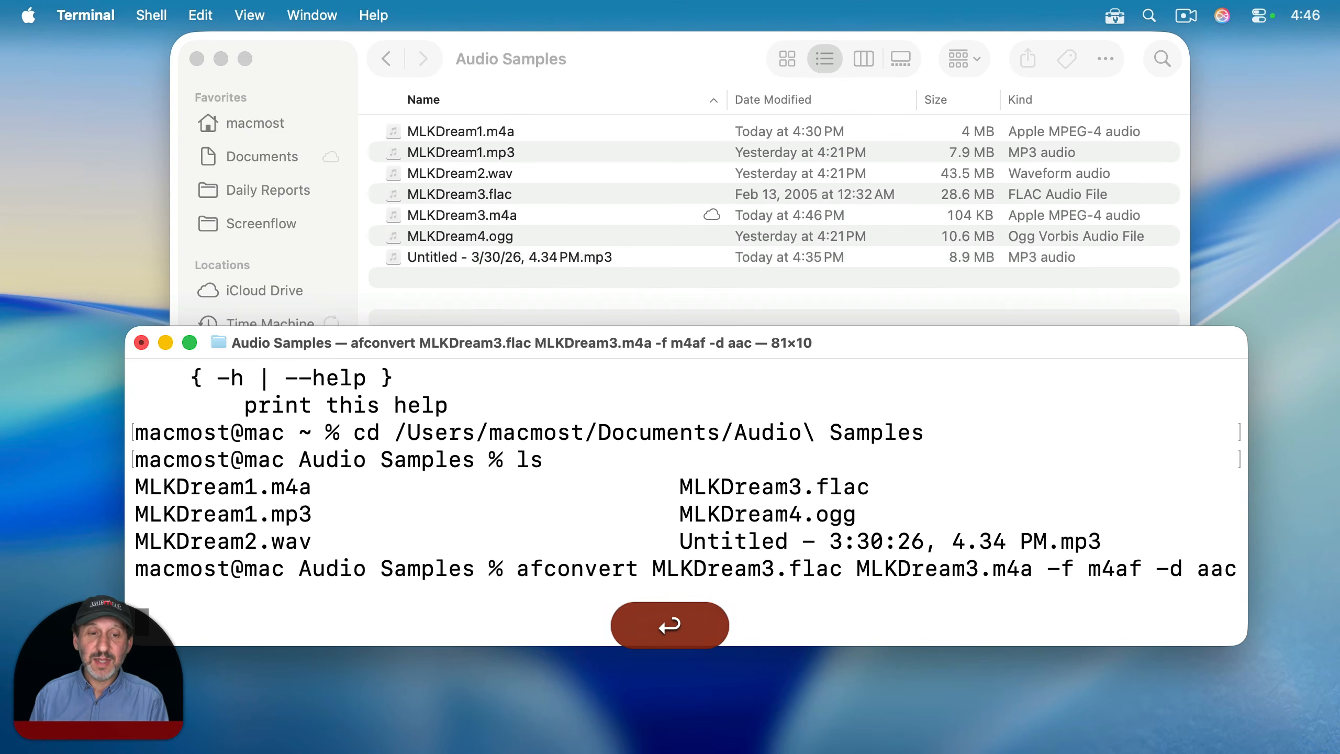
{"action": "left_click", "coordinate": [568, 234]}
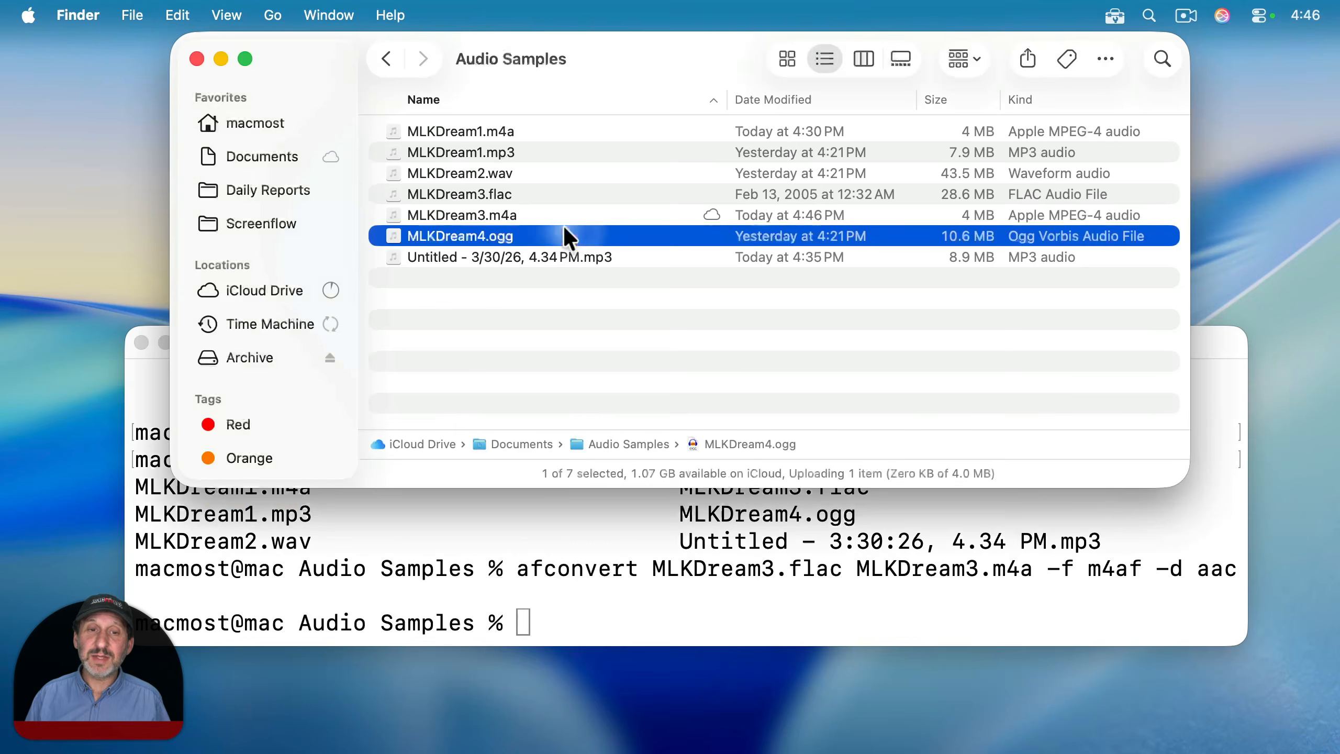
{"action": "left_click", "coordinate": [490, 215]}
{"action": "left_click_drag", "start_coordinate": [495, 212], "coordinate": [299, 720]}
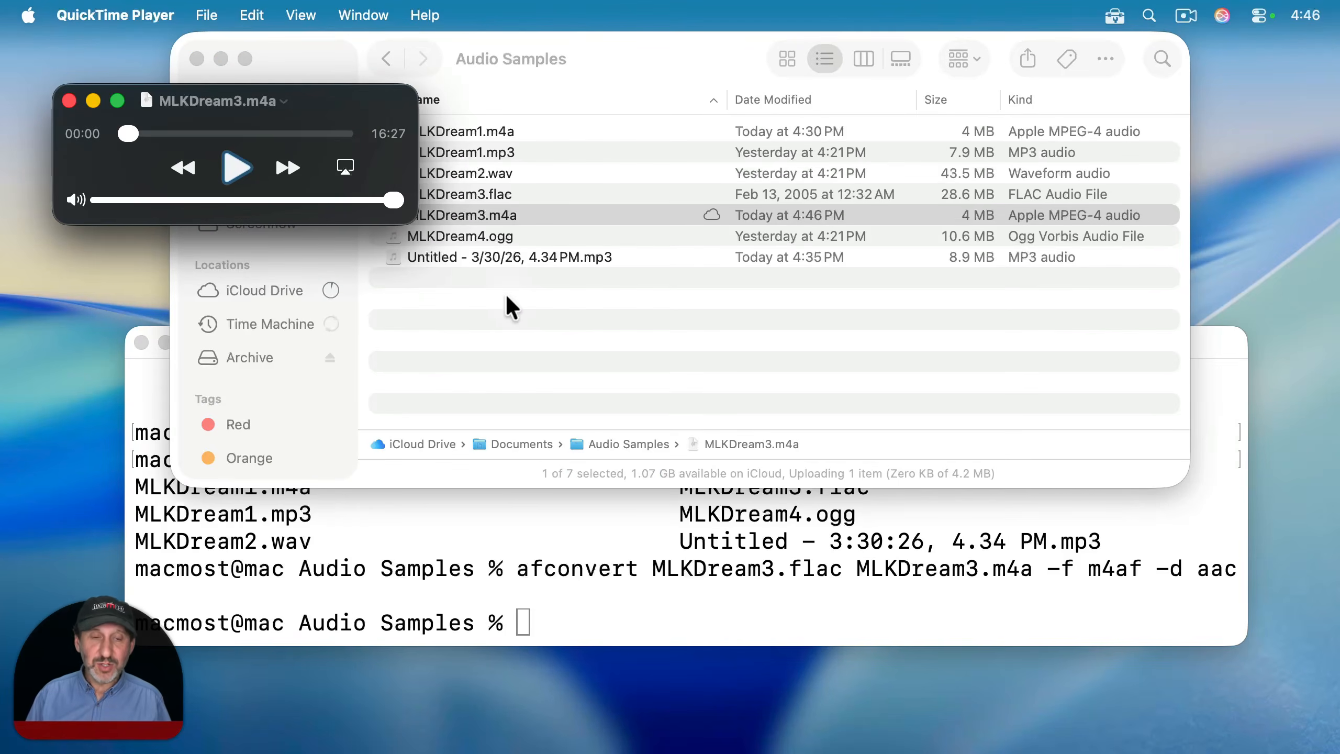
{"action": "key", "text": "super+i"}
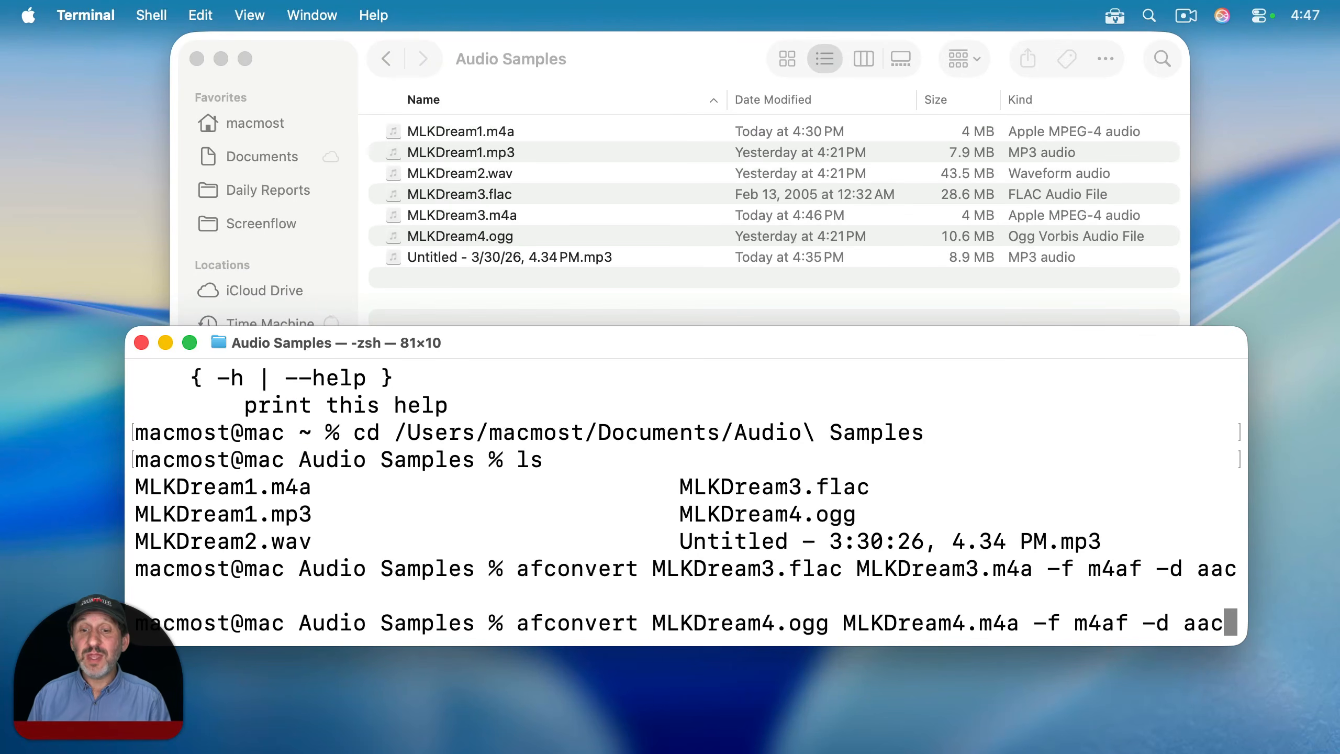
Step: Convert MLKDream4.ogg to MLKDream4.m4a and MLKDream1.mp3 to MLKDream1.m4a using afconvert with -f m4af -d aac
{"action": "key", "text": "Return"}
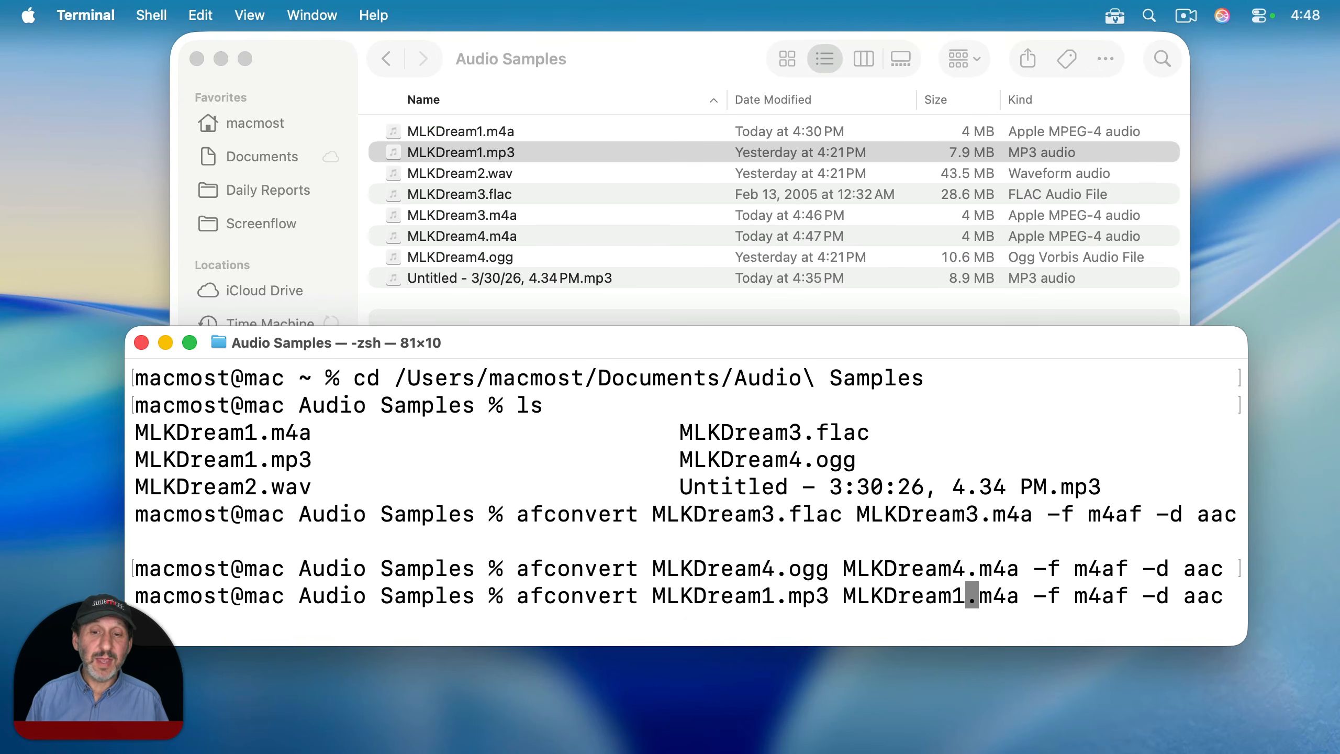
{"action": "key", "text": "Return"}
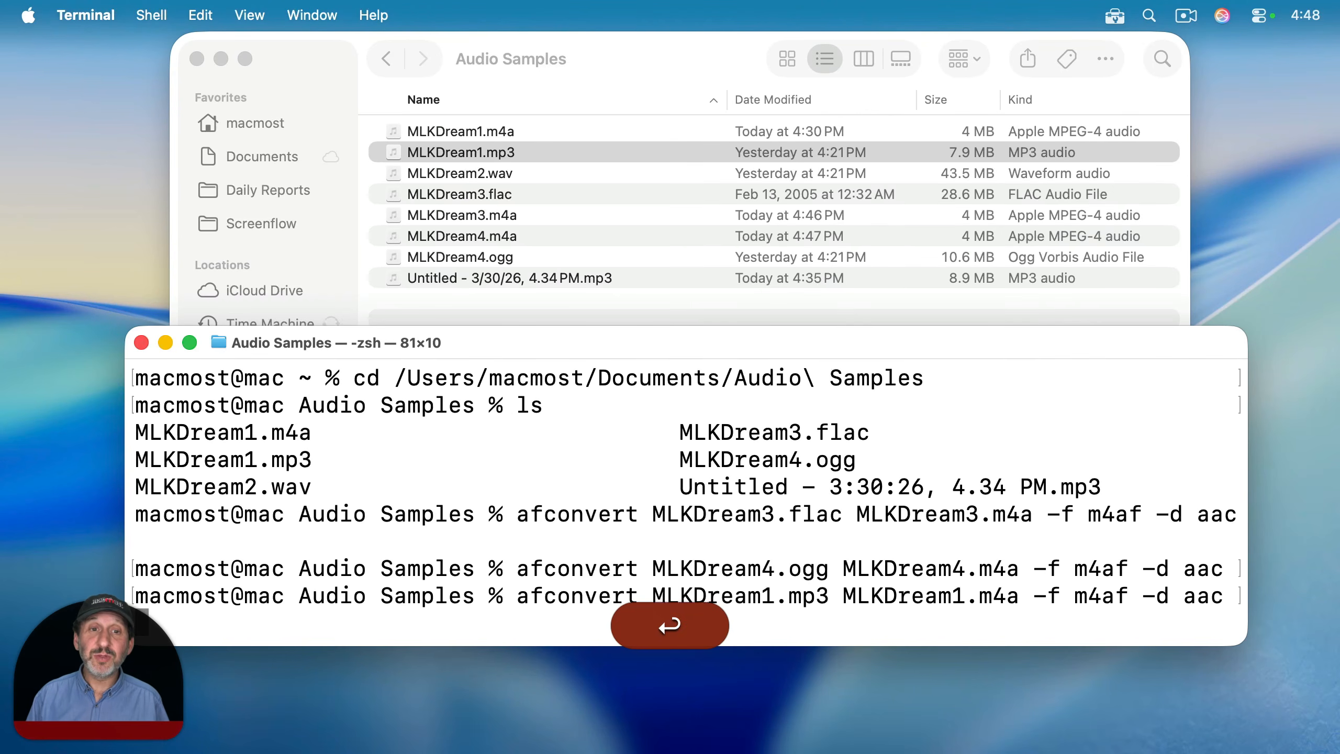